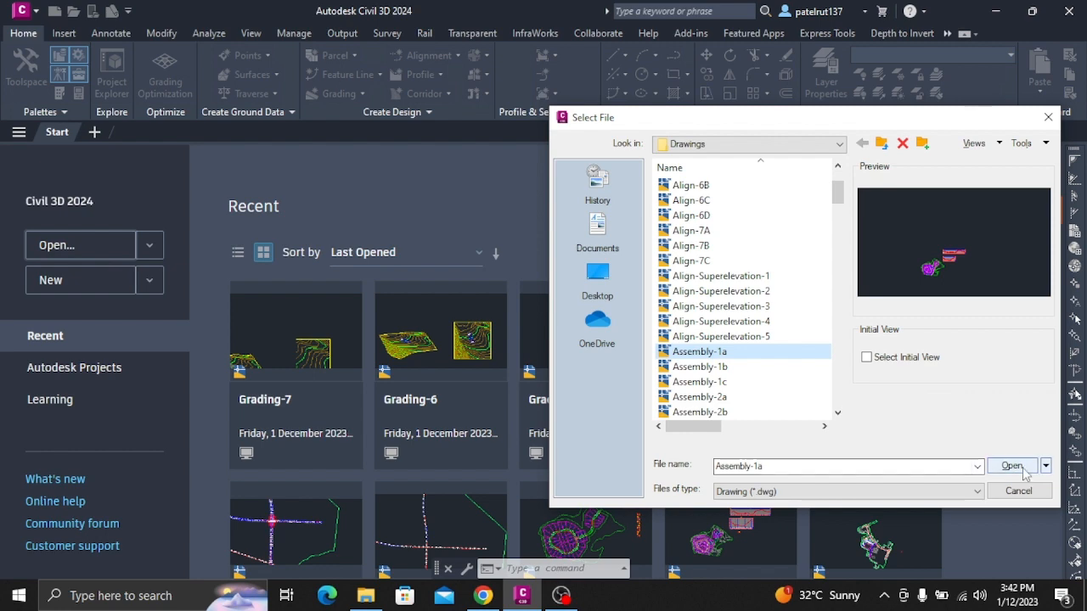
Open the Assembly-1a drawing and define a new assembly named Primary Road Full Section, keeping type Other, Basic style and All Codes.
{"action": "left_click", "coordinate": [1018, 468]}
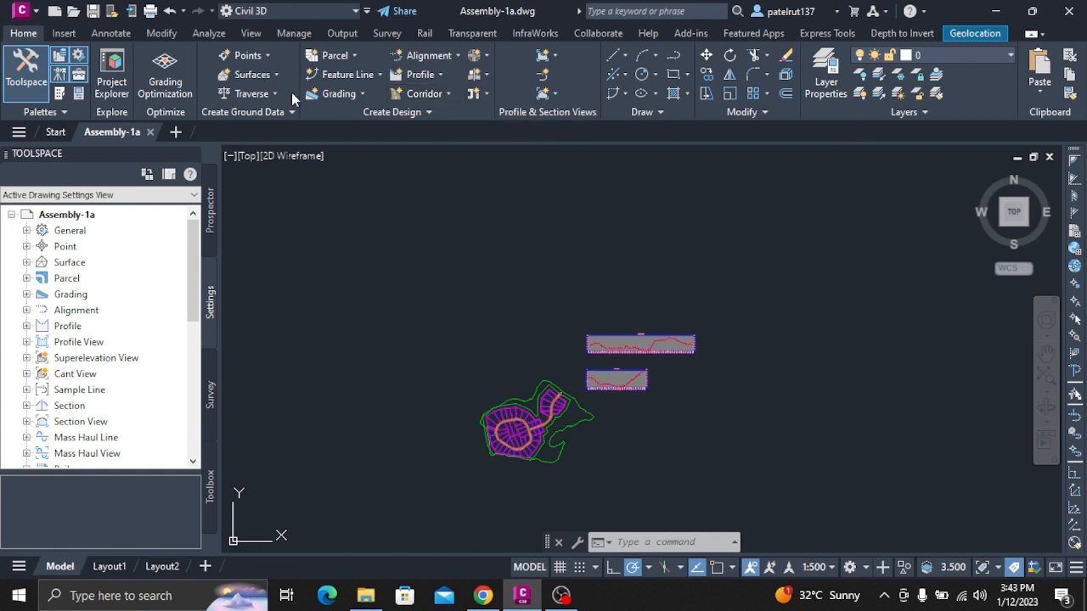
{"action": "left_click", "coordinate": [486, 75]}
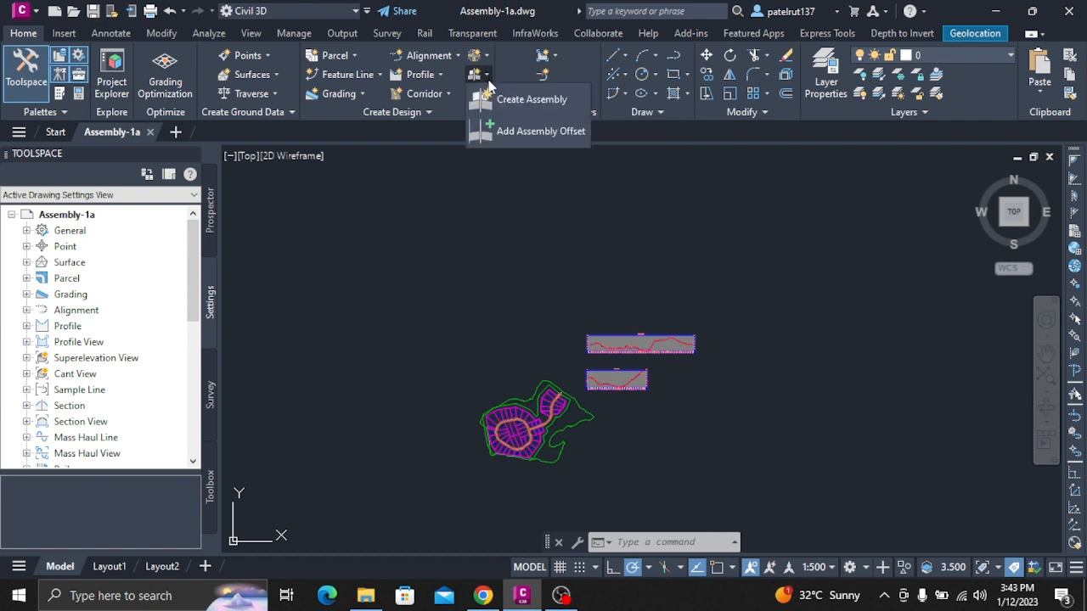
{"action": "left_click", "coordinate": [486, 102]}
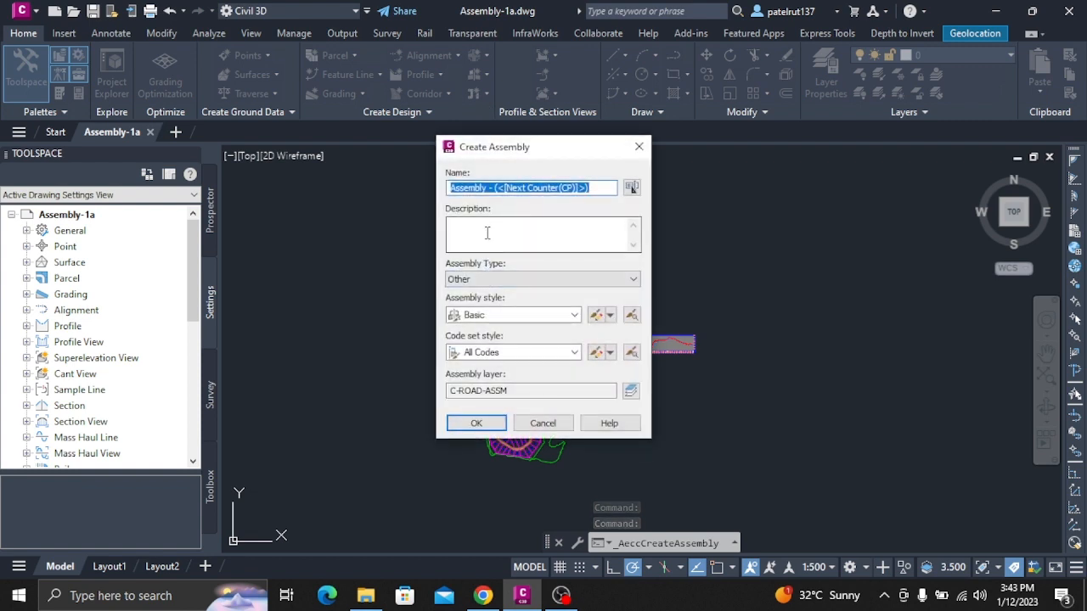
{"action": "type", "text": "Primary Road Full Section"}
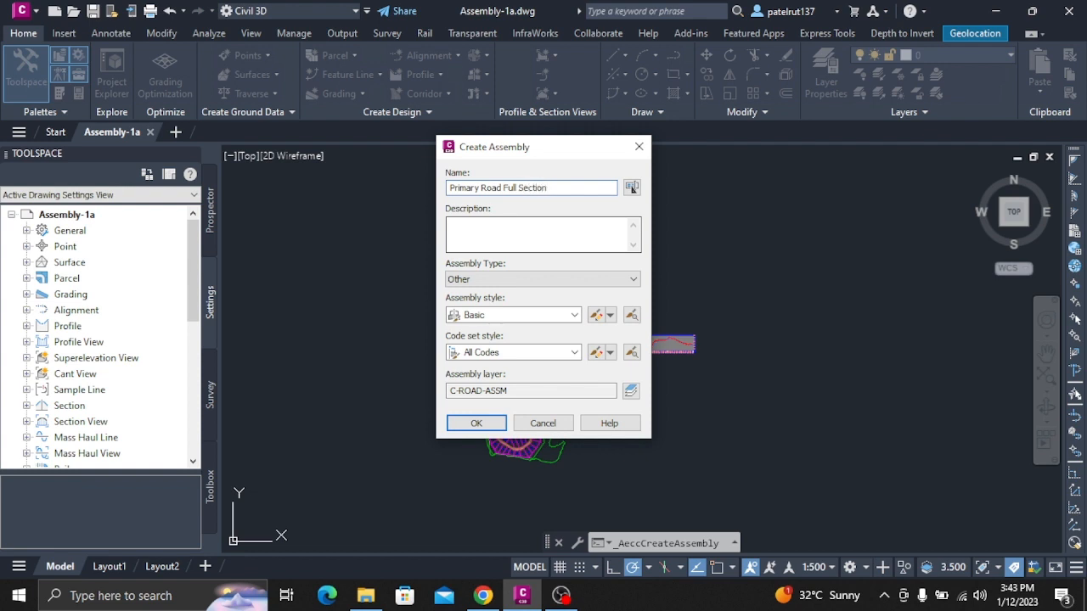
{"action": "left_click", "coordinate": [469, 422]}
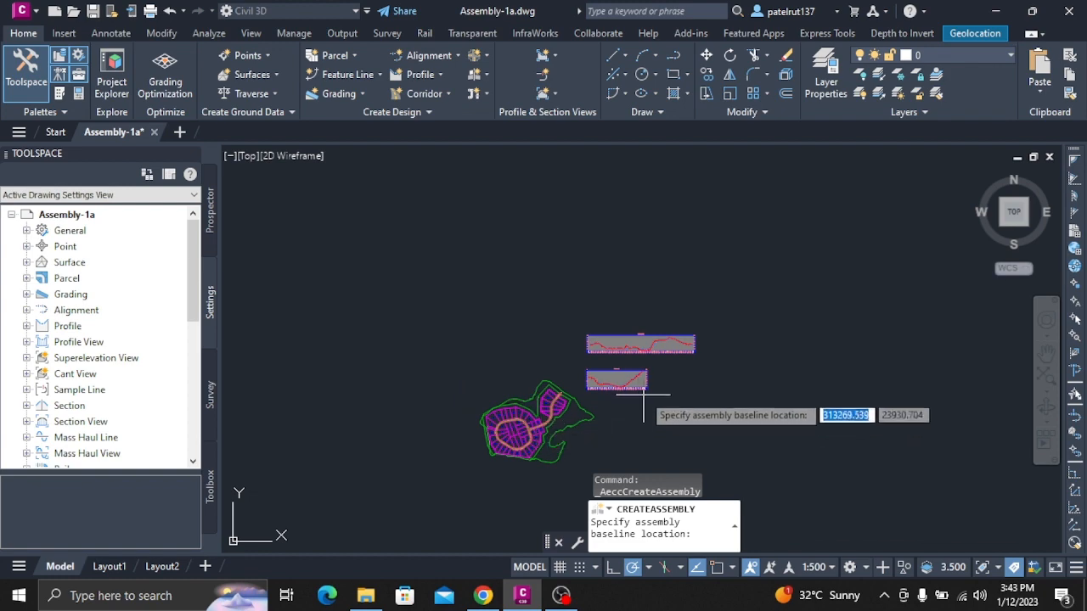
Examine the site layout and the First Street and Second Street profile views for a suitable assembly baseline location.
{"action": "scroll", "coordinate": [645, 388], "scroll_direction": "up", "scroll_amount": 5}
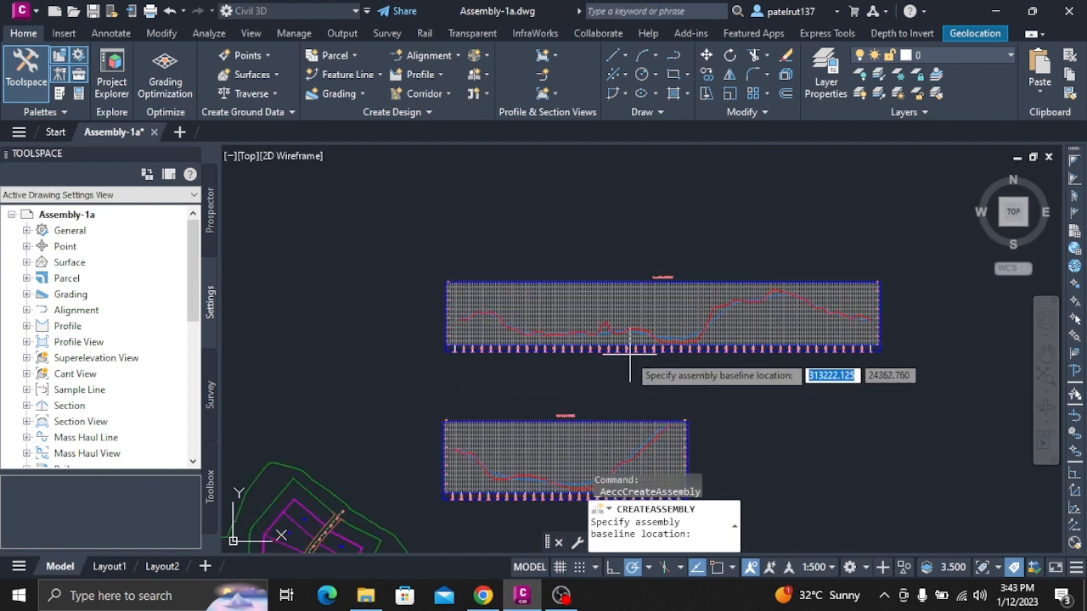
{"action": "scroll", "coordinate": [629, 354], "scroll_direction": "up", "scroll_amount": 4}
{"action": "scroll", "coordinate": [558, 365], "scroll_direction": "down", "scroll_amount": 4}
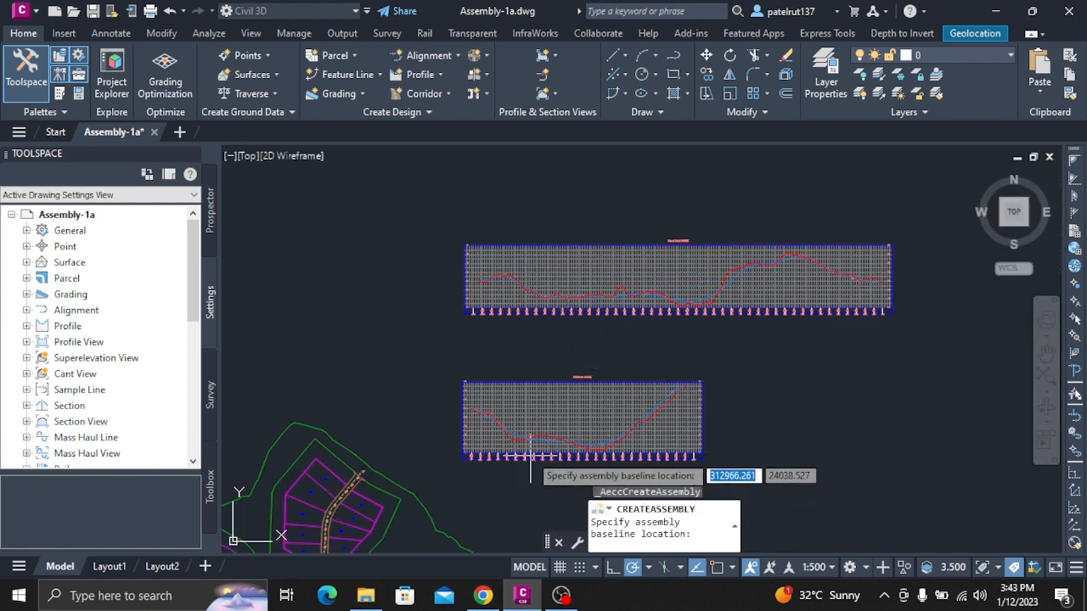
{"action": "scroll", "coordinate": [531, 456], "scroll_direction": "up", "scroll_amount": 3}
{"action": "scroll", "coordinate": [533, 438], "scroll_direction": "up", "scroll_amount": 3}
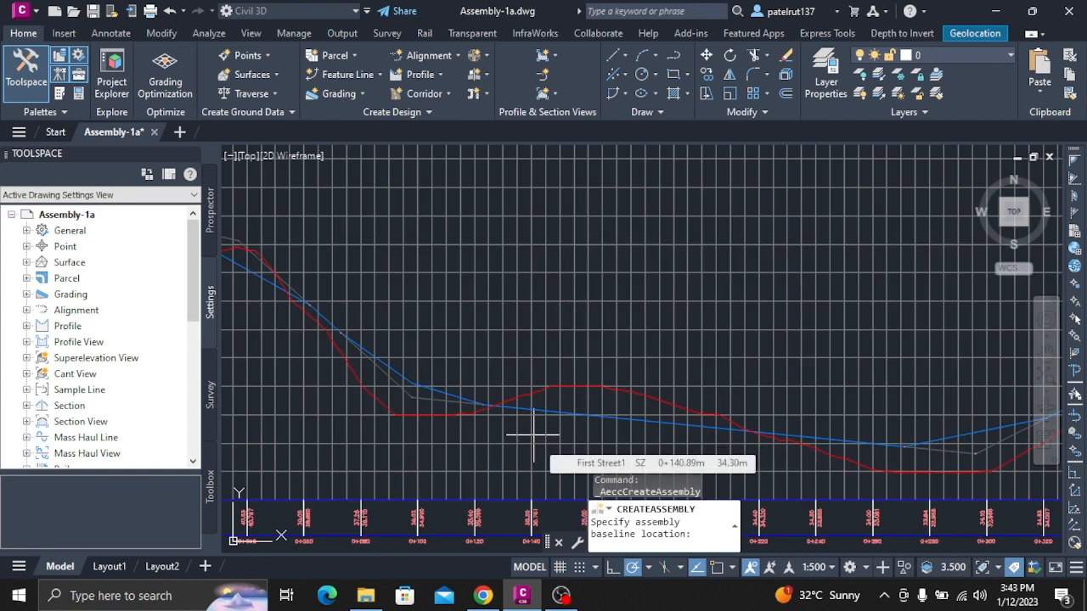
{"action": "scroll", "coordinate": [533, 436], "scroll_direction": "down", "scroll_amount": 5}
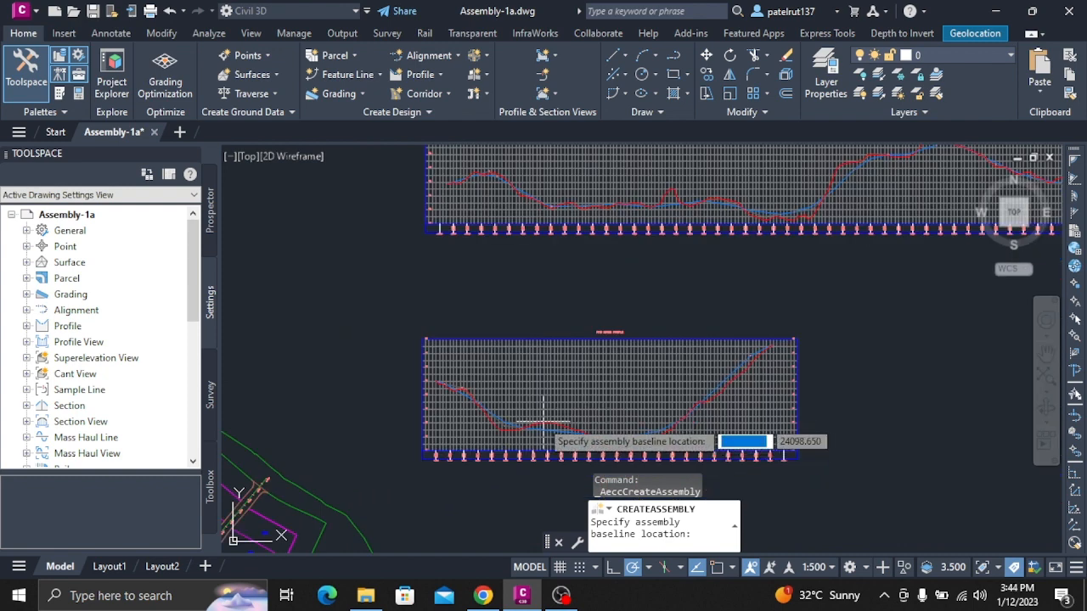
{"action": "scroll", "coordinate": [770, 340], "scroll_direction": "down", "scroll_amount": 5}
{"action": "scroll", "coordinate": [584, 412], "scroll_direction": "up", "scroll_amount": 9}
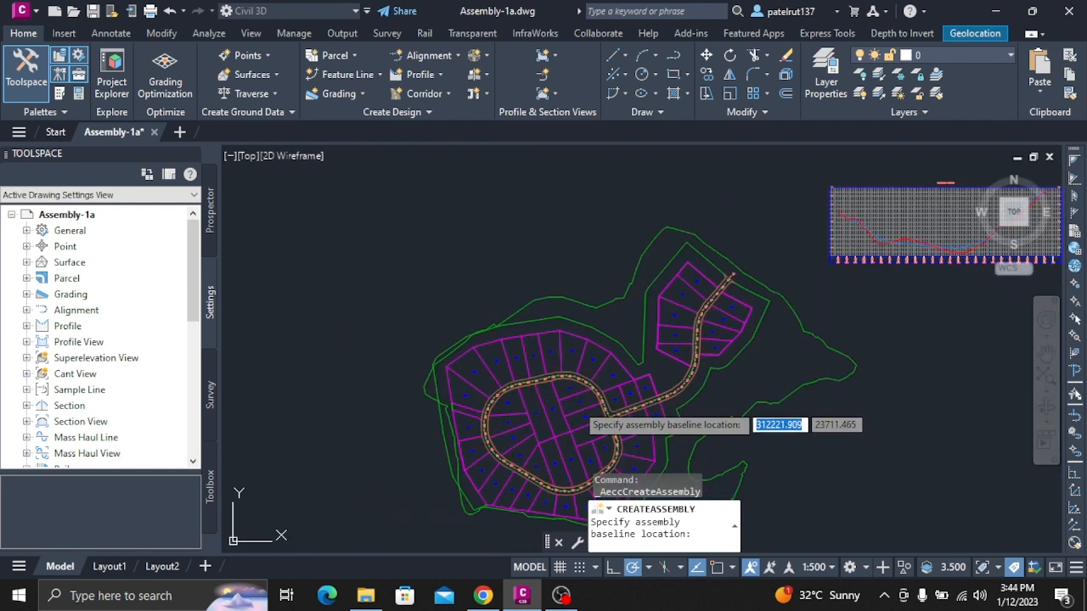
{"action": "scroll", "coordinate": [745, 419], "scroll_direction": "down", "scroll_amount": 3}
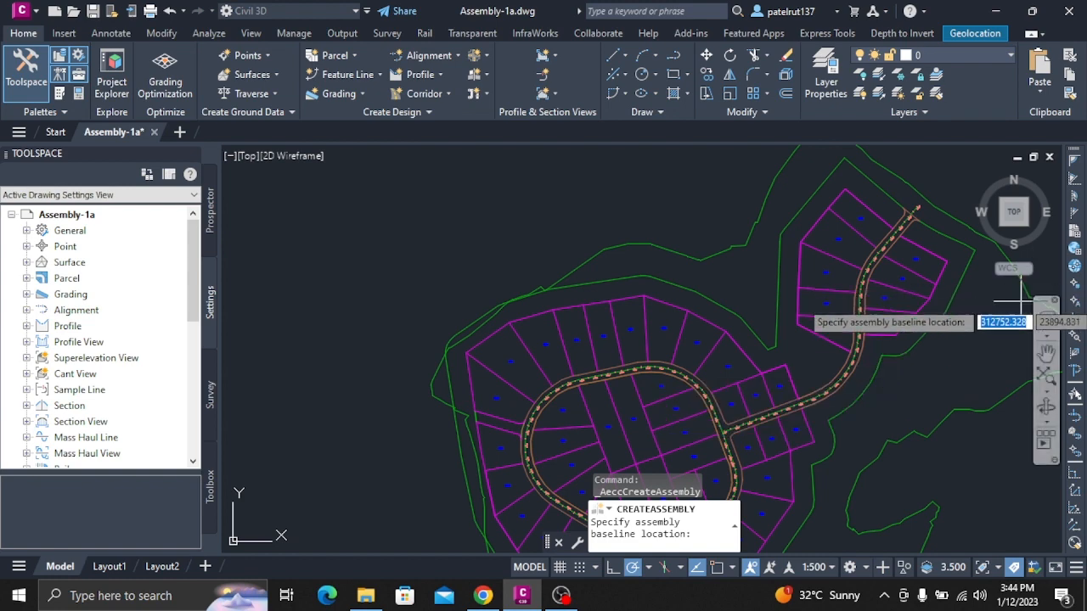
{"action": "scroll", "coordinate": [949, 386], "scroll_direction": "down", "scroll_amount": 3}
{"action": "scroll", "coordinate": [949, 365], "scroll_direction": "down", "scroll_amount": 3}
{"action": "scroll", "coordinate": [976, 284], "scroll_direction": "up", "scroll_amount": 2}
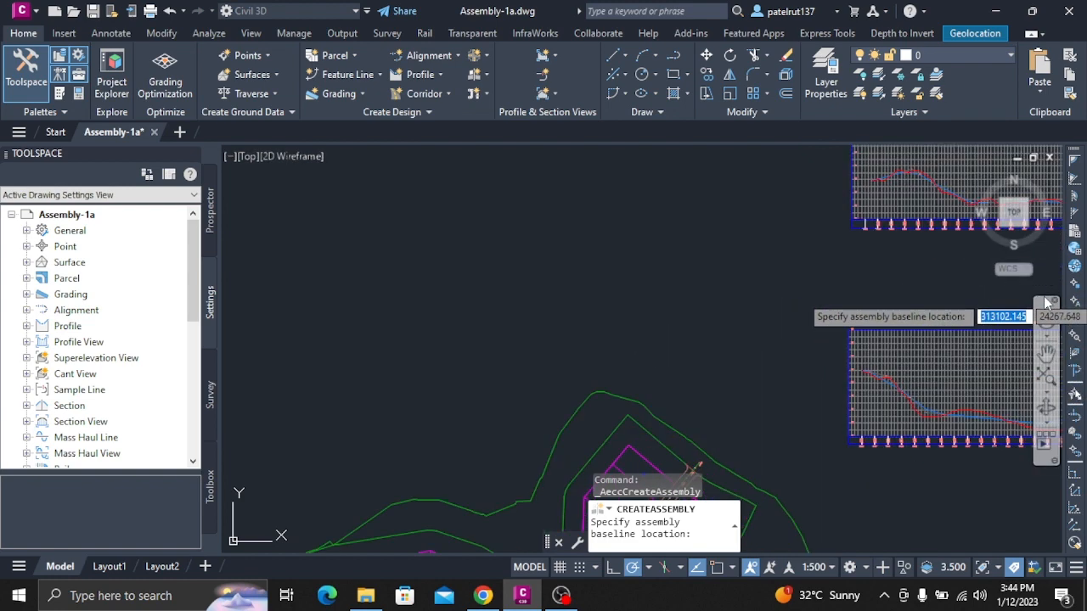
{"action": "scroll", "coordinate": [976, 280], "scroll_direction": "down", "scroll_amount": 3}
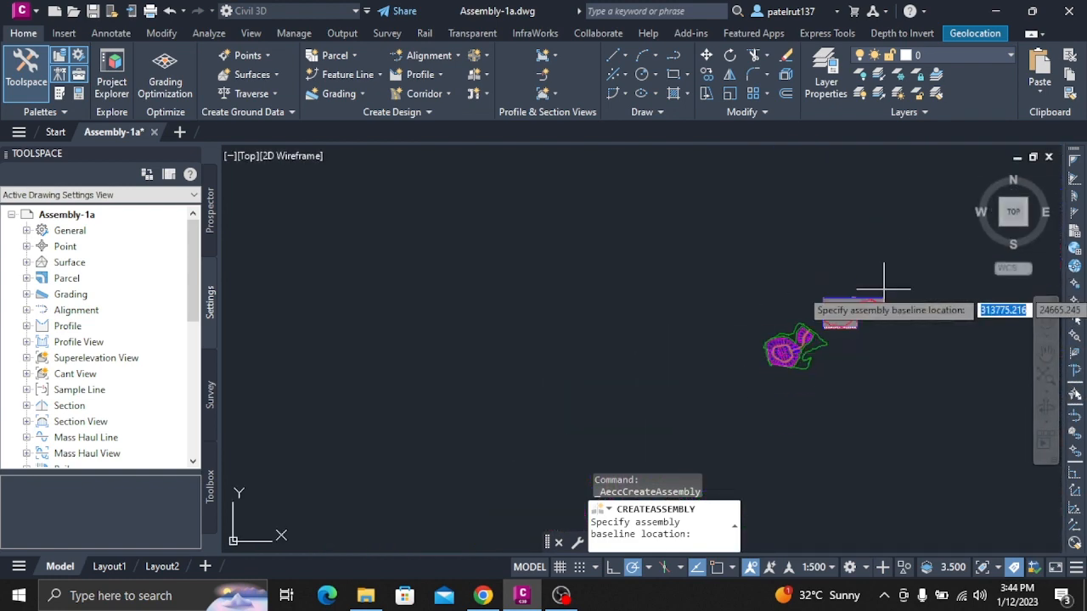
{"action": "scroll", "coordinate": [886, 289], "scroll_direction": "up", "scroll_amount": 5}
{"action": "scroll", "coordinate": [817, 329], "scroll_direction": "up", "scroll_amount": 6}
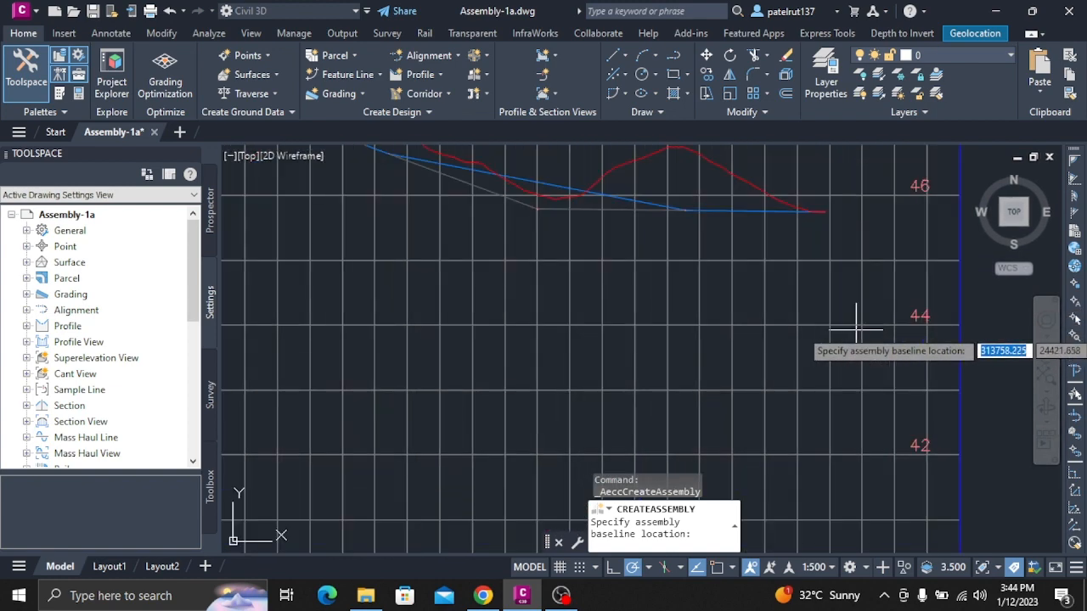
{"action": "scroll", "coordinate": [711, 294], "scroll_direction": "down", "scroll_amount": 6}
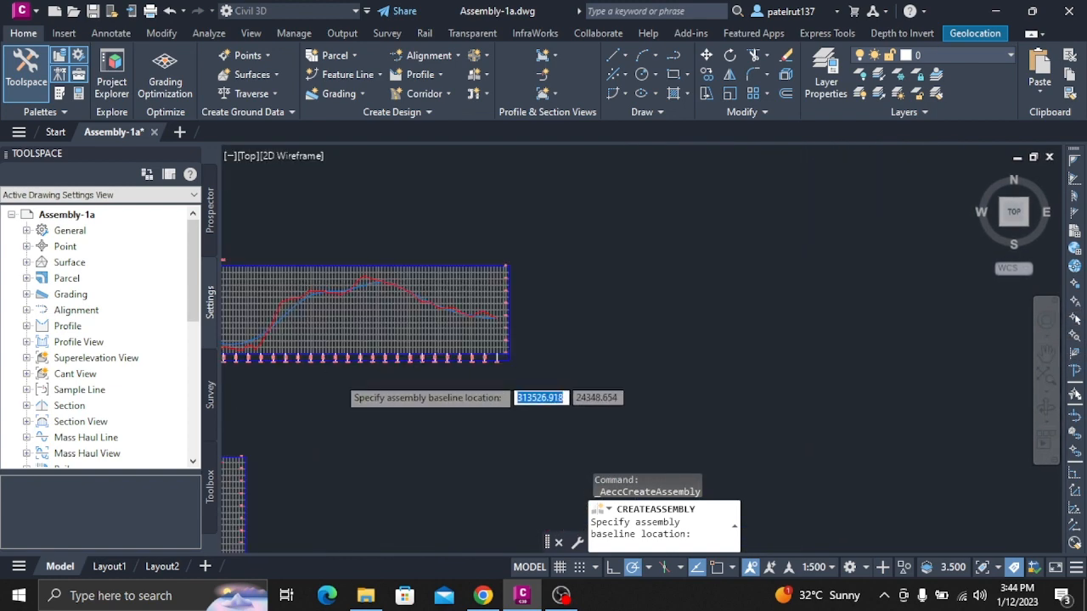
{"action": "scroll", "coordinate": [322, 390], "scroll_direction": "down", "scroll_amount": 2}
{"action": "scroll", "coordinate": [476, 331], "scroll_direction": "up", "scroll_amount": 6}
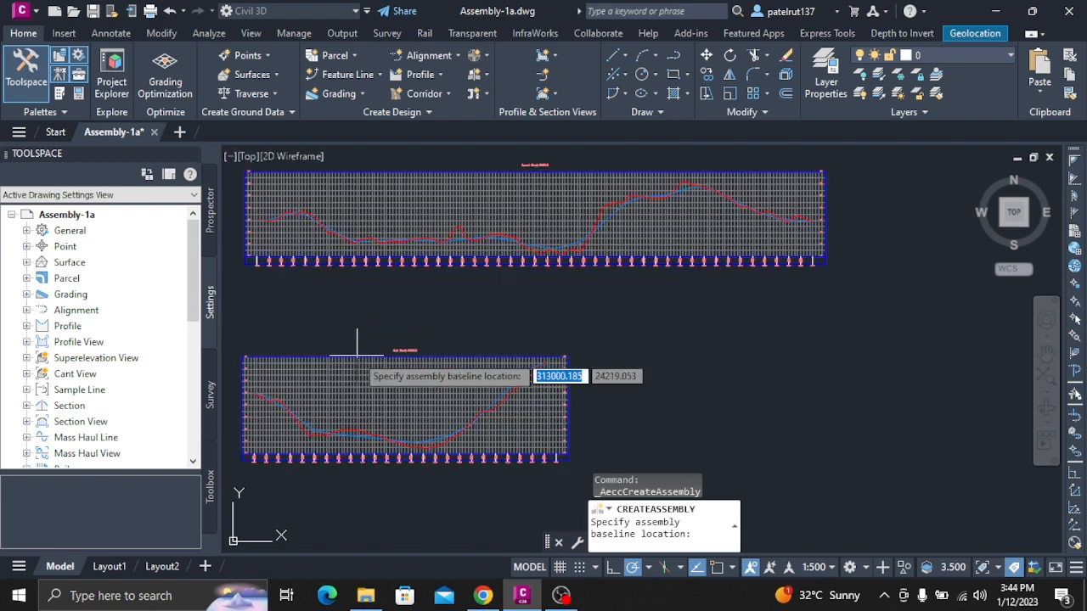
{"action": "scroll", "coordinate": [355, 382], "scroll_direction": "up", "scroll_amount": 4}
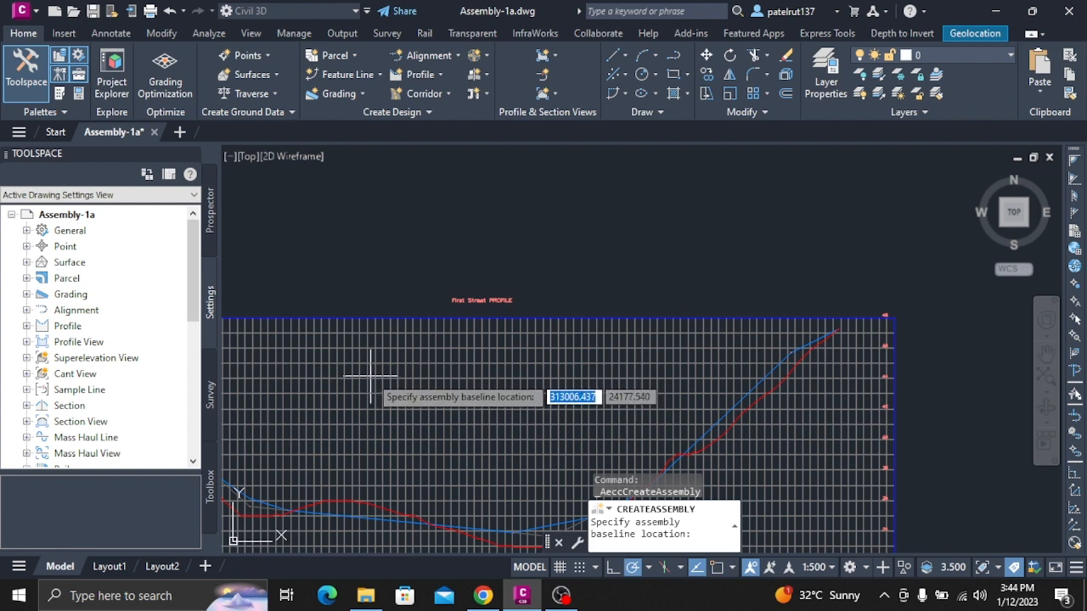
{"action": "scroll", "coordinate": [370, 372], "scroll_direction": "down", "scroll_amount": 4}
{"action": "scroll", "coordinate": [376, 365], "scroll_direction": "up", "scroll_amount": 4}
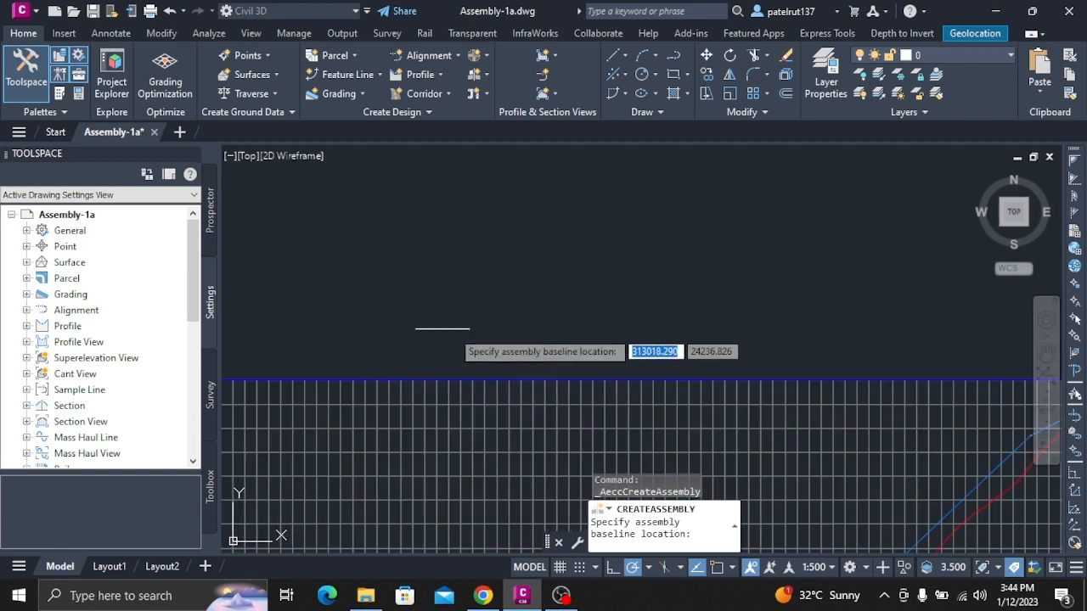
{"action": "scroll", "coordinate": [562, 376], "scroll_direction": "up", "scroll_amount": 1}
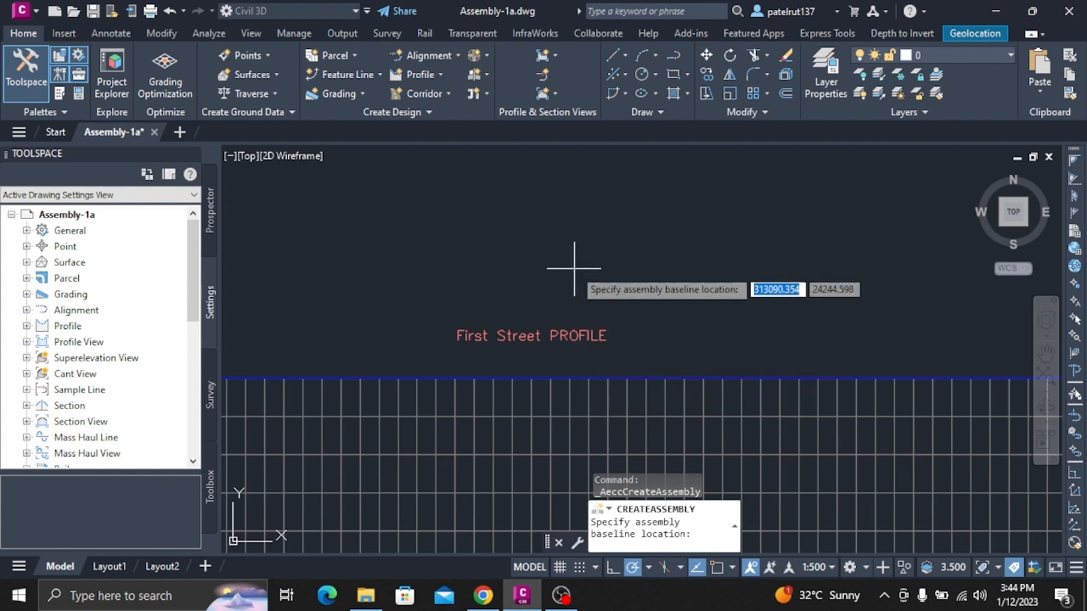
{"action": "scroll", "coordinate": [604, 273], "scroll_direction": "down", "scroll_amount": 4}
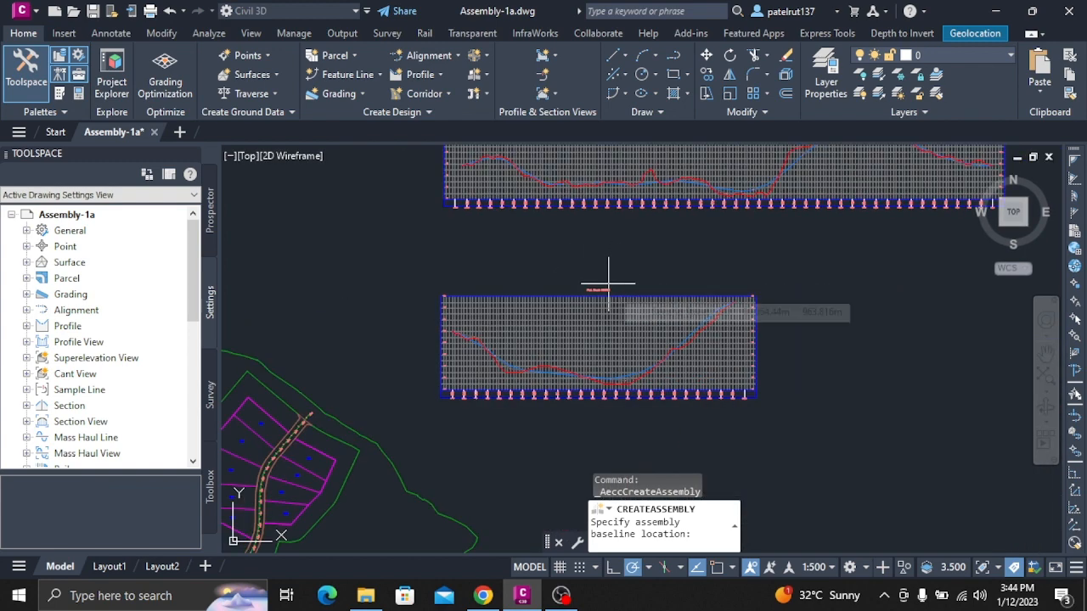
{"action": "scroll", "coordinate": [543, 246], "scroll_direction": "down", "scroll_amount": 3}
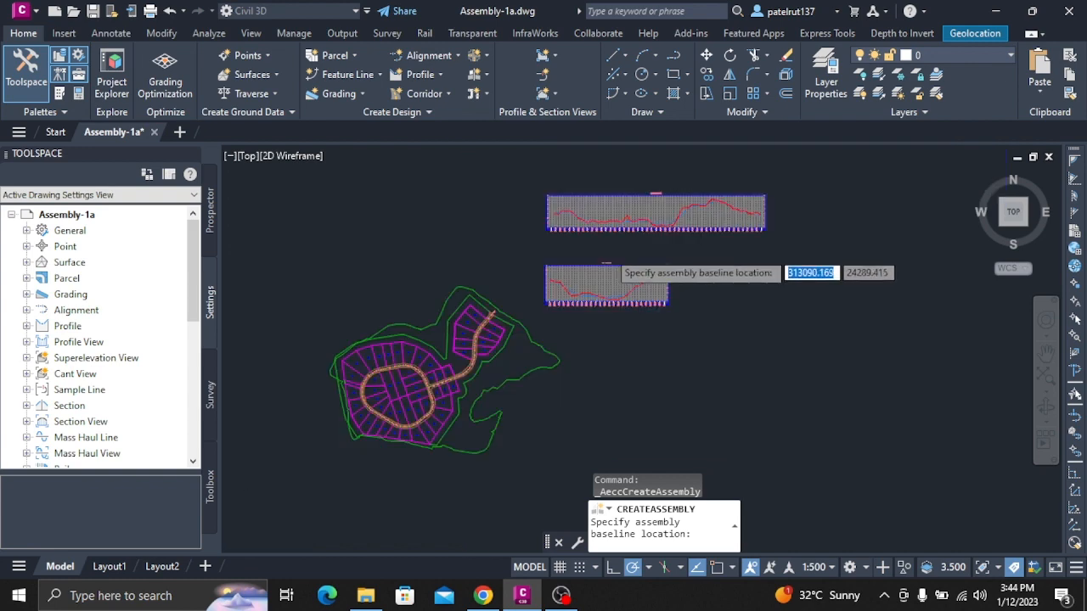
{"action": "scroll", "coordinate": [566, 254], "scroll_direction": "up", "scroll_amount": 7}
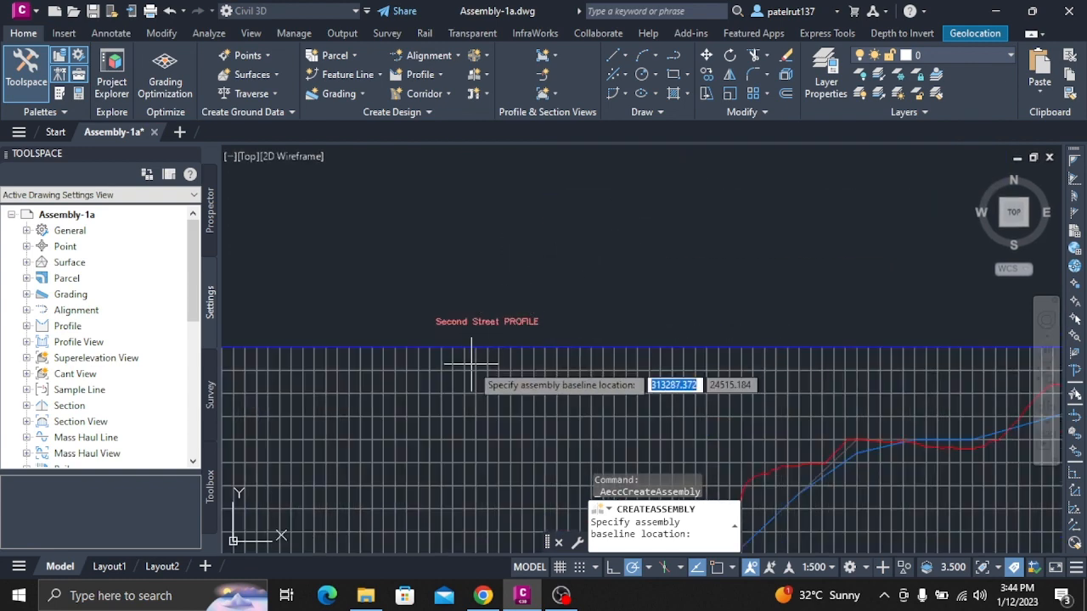
{"action": "scroll", "coordinate": [461, 359], "scroll_direction": "up", "scroll_amount": 2}
{"action": "scroll", "coordinate": [415, 399], "scroll_direction": "down", "scroll_amount": 5}
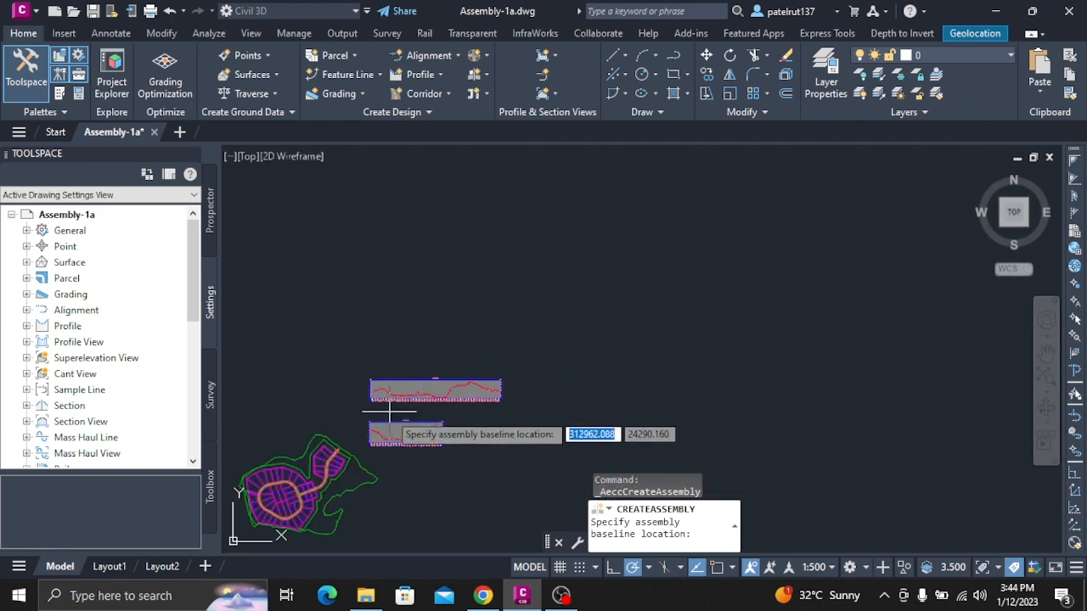
Place the assembly baseline inside the First Street profile view, just below its upper edge under the title.
{"action": "scroll", "coordinate": [399, 425], "scroll_direction": "up", "scroll_amount": 6}
{"action": "scroll", "coordinate": [401, 420], "scroll_direction": "up", "scroll_amount": 4}
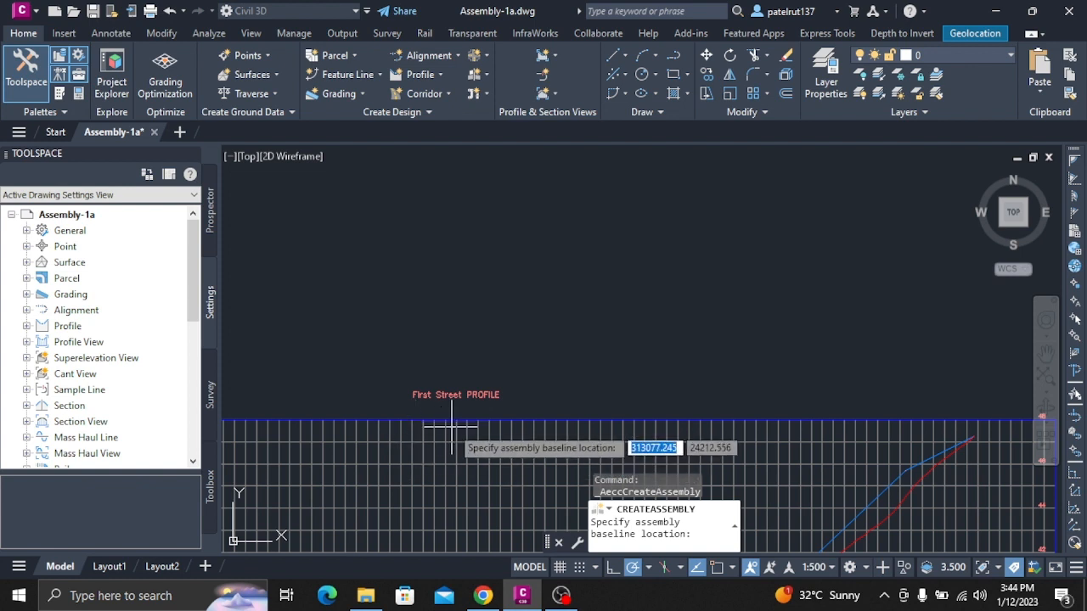
{"action": "left_click", "coordinate": [451, 435]}
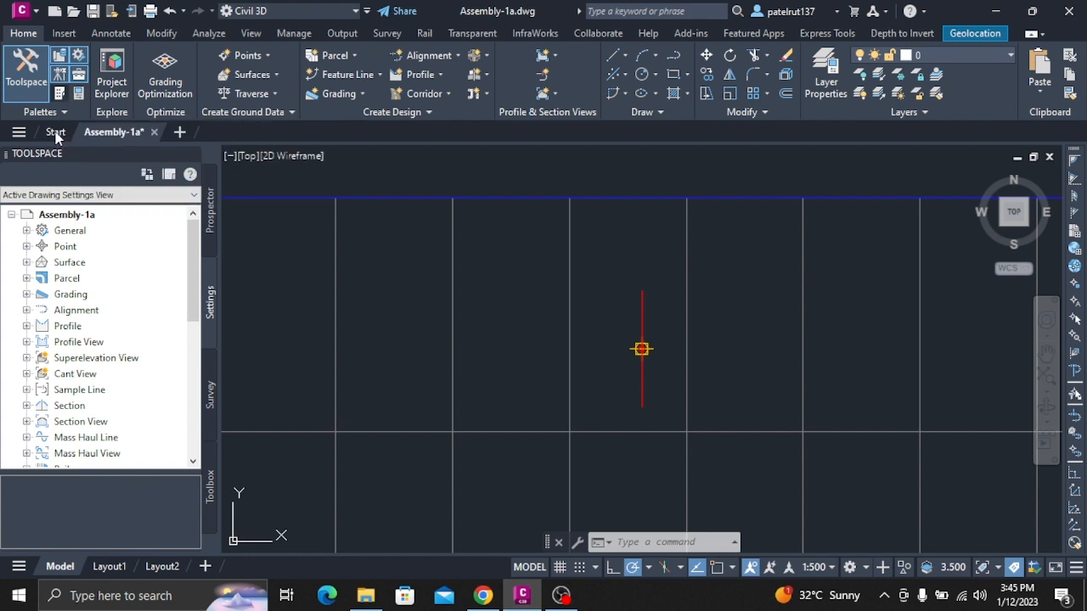
Open the tool palettes, browse the predefined assemblies and choose the Civil Metric Subassemblies palette set.
{"action": "key", "text": "ctrl+3"}
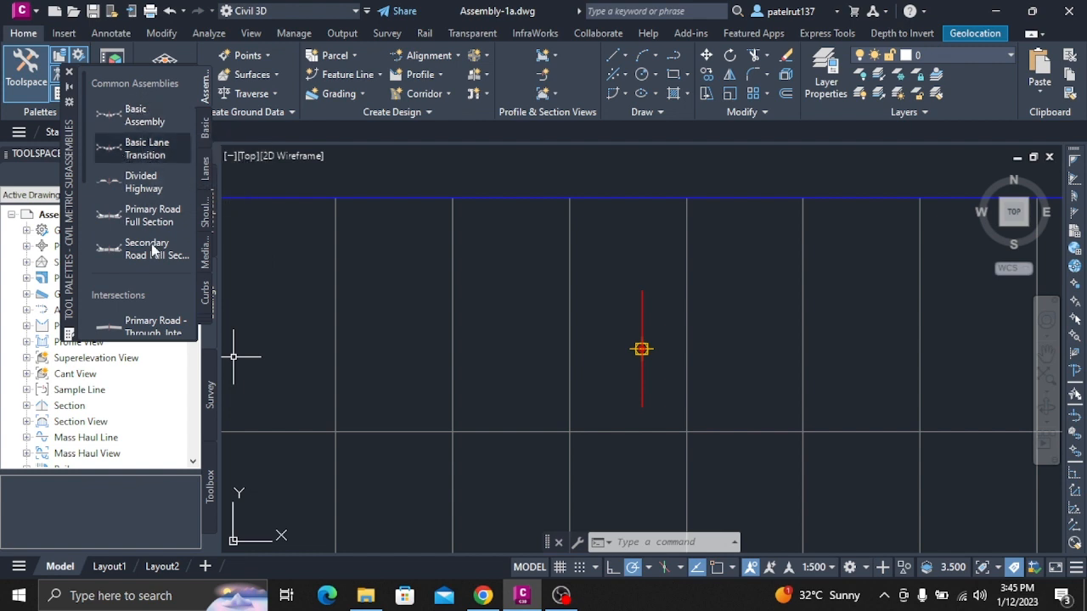
{"action": "scroll", "coordinate": [153, 250], "scroll_direction": "down", "scroll_amount": 6}
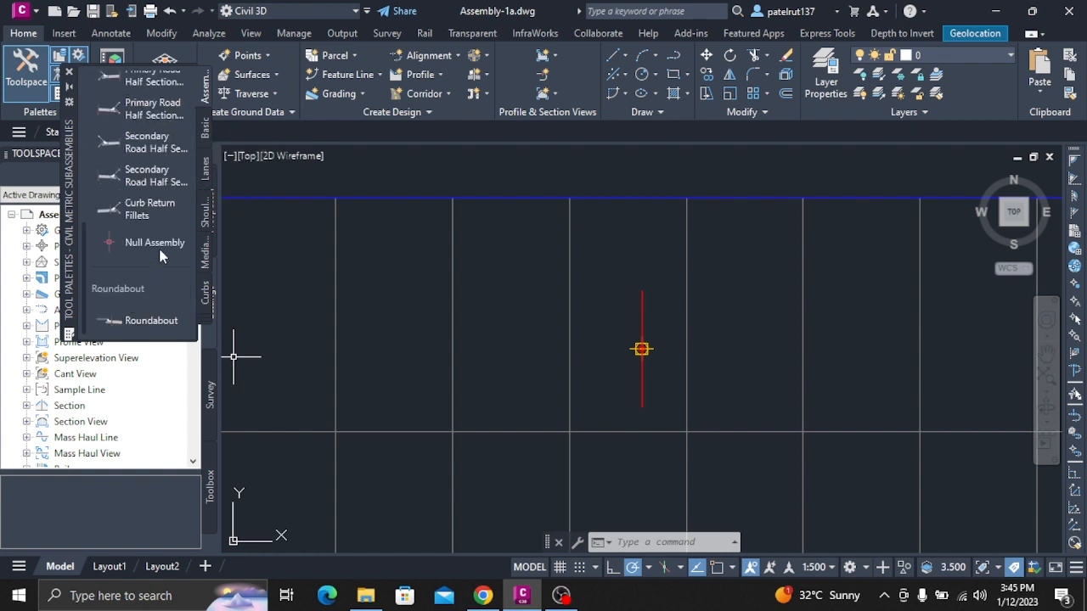
{"action": "scroll", "coordinate": [159, 255], "scroll_direction": "up", "scroll_amount": 6}
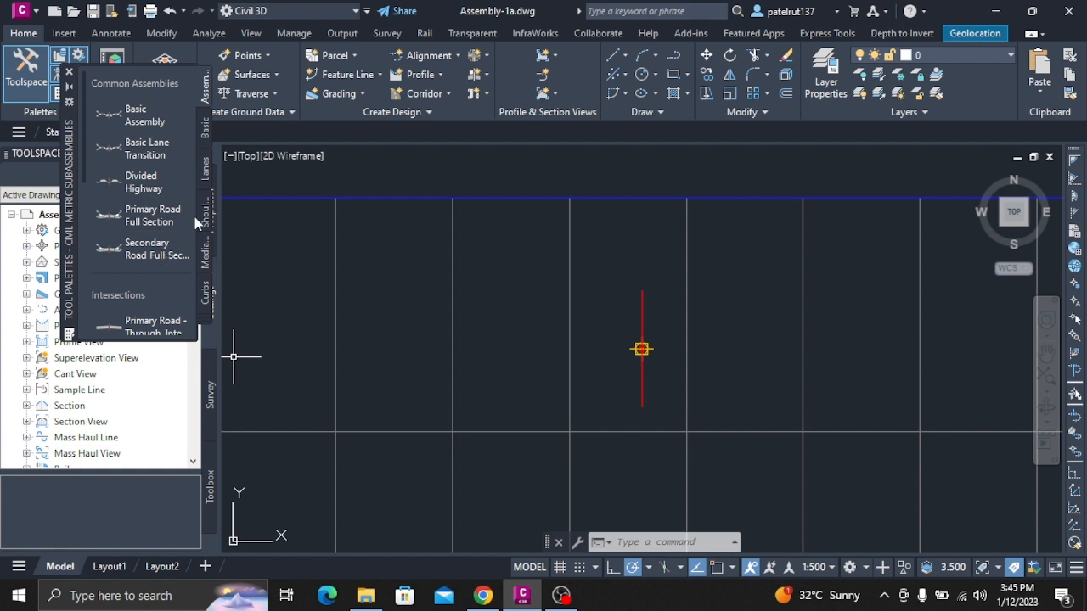
{"action": "scroll", "coordinate": [183, 207], "scroll_direction": "down", "scroll_amount": 2}
{"action": "scroll", "coordinate": [170, 214], "scroll_direction": "up", "scroll_amount": 2}
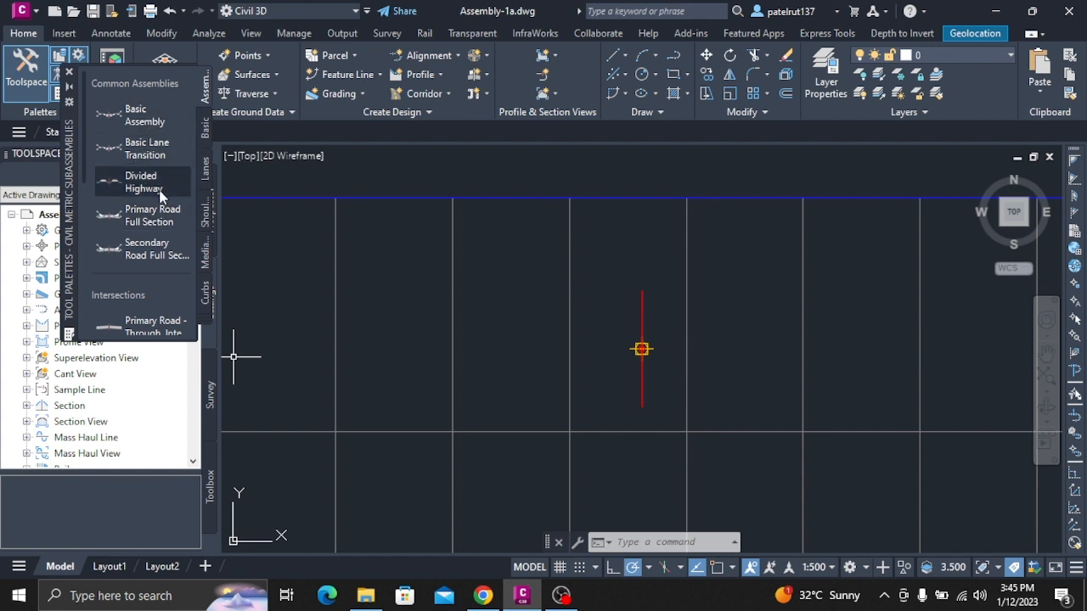
{"action": "scroll", "coordinate": [151, 288], "scroll_direction": "down", "scroll_amount": 5}
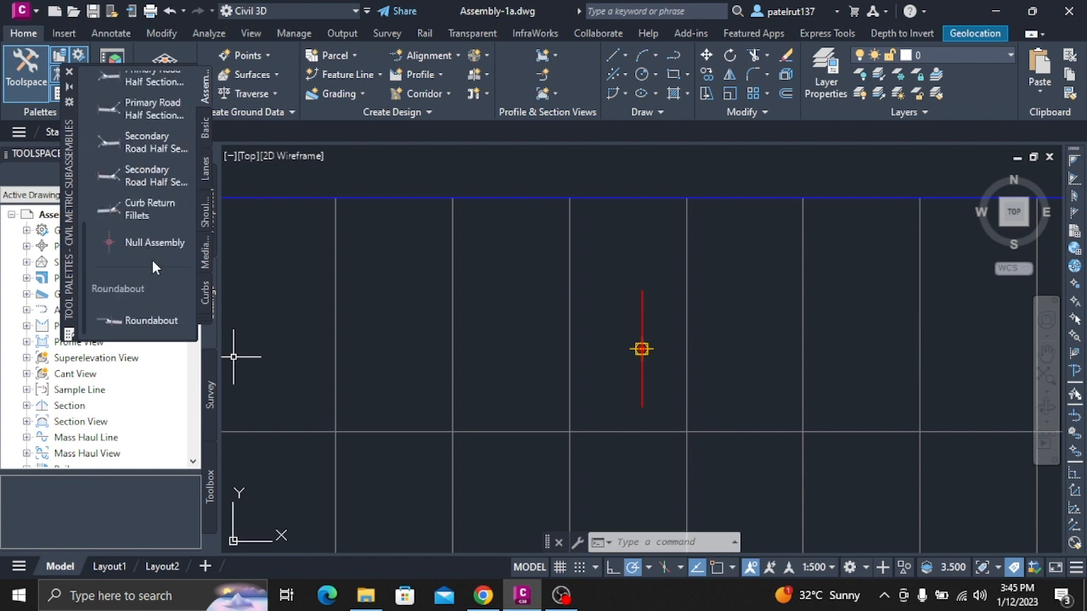
{"action": "right_click", "coordinate": [71, 158]}
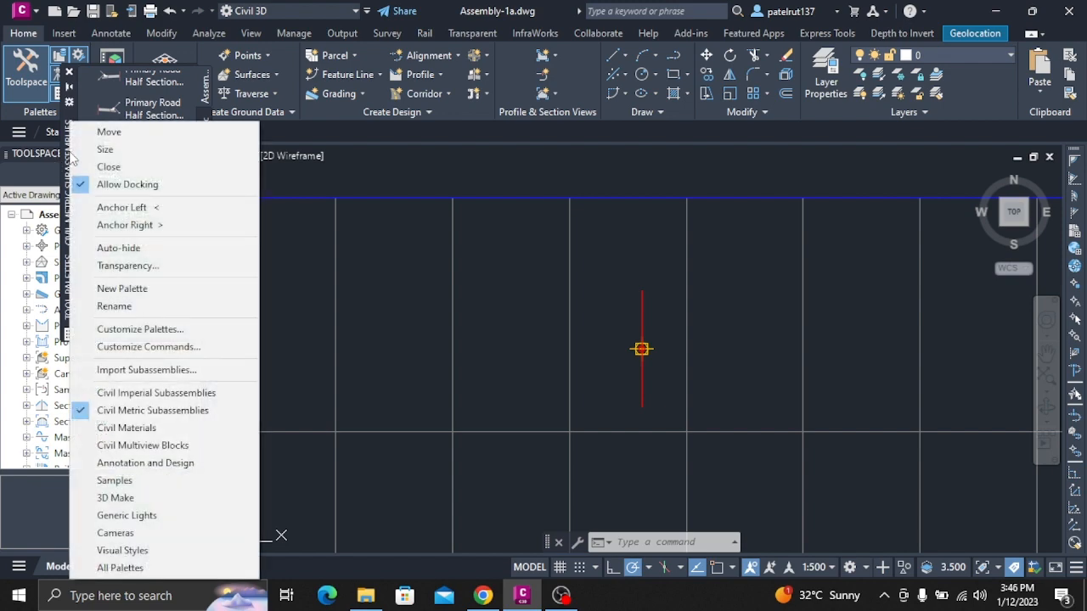
{"action": "left_click", "coordinate": [166, 413]}
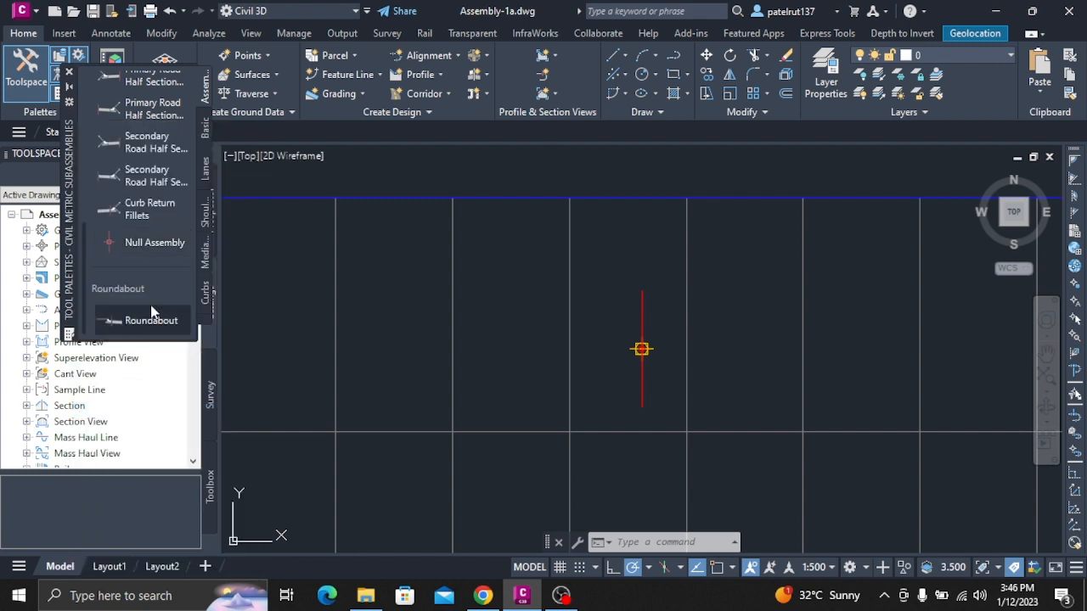
Review the common and intersection assemblies once more and bring up the metric Lanes subassemblies.
{"action": "scroll", "coordinate": [149, 161], "scroll_direction": "up", "scroll_amount": 10}
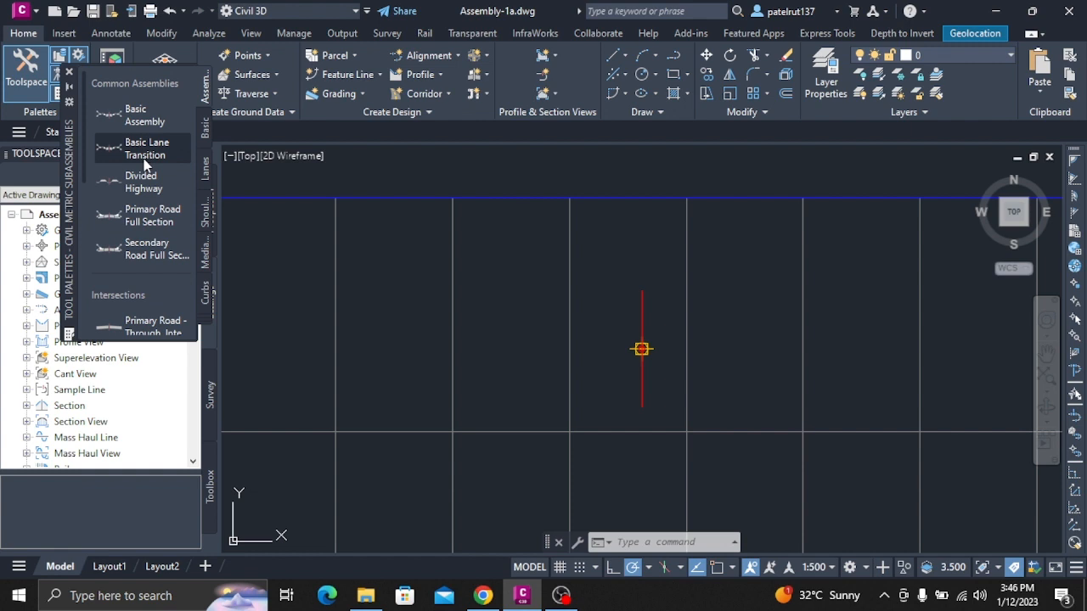
{"action": "scroll", "coordinate": [146, 166], "scroll_direction": "down", "scroll_amount": 10}
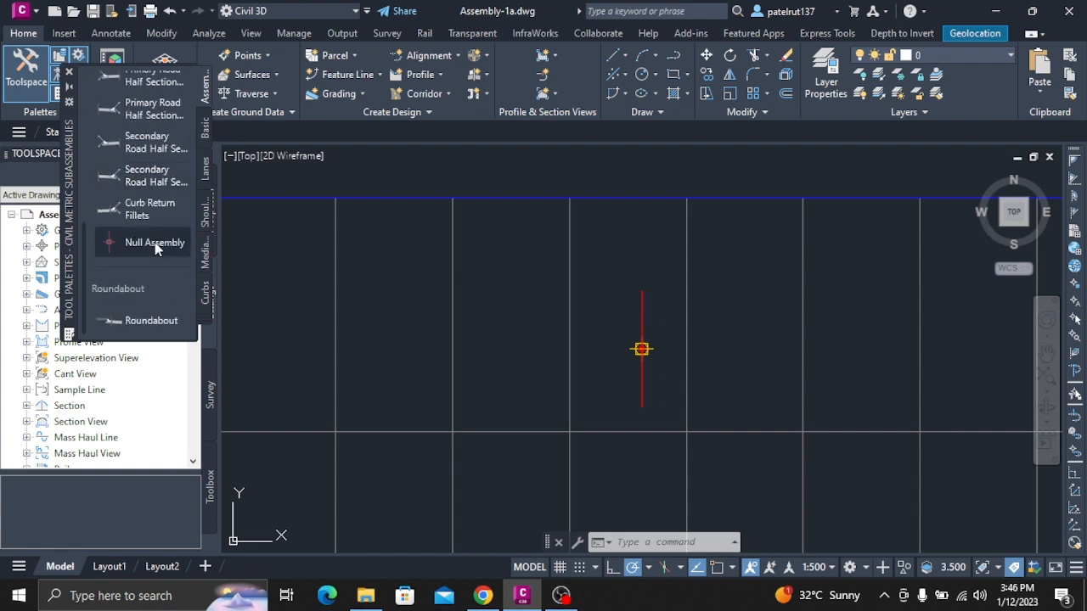
{"action": "left_click", "coordinate": [206, 176]}
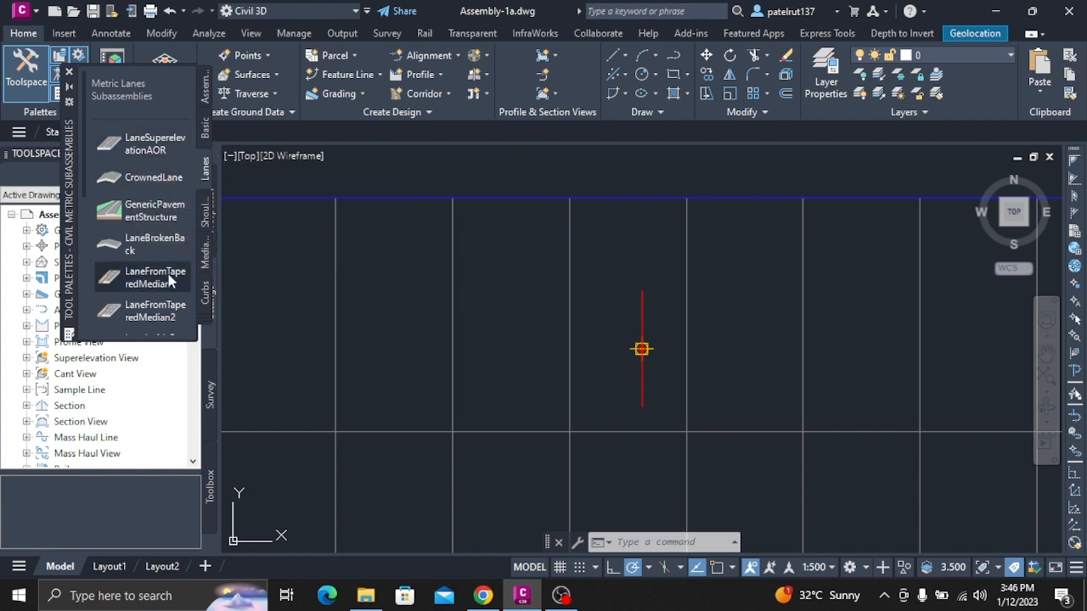
Start placing the LaneSuperelevationAOR subassembly from the metric lanes and set its width to 3.5 m.
{"action": "scroll", "coordinate": [151, 272], "scroll_direction": "down", "scroll_amount": 5}
{"action": "scroll", "coordinate": [151, 297], "scroll_direction": "down", "scroll_amount": 2}
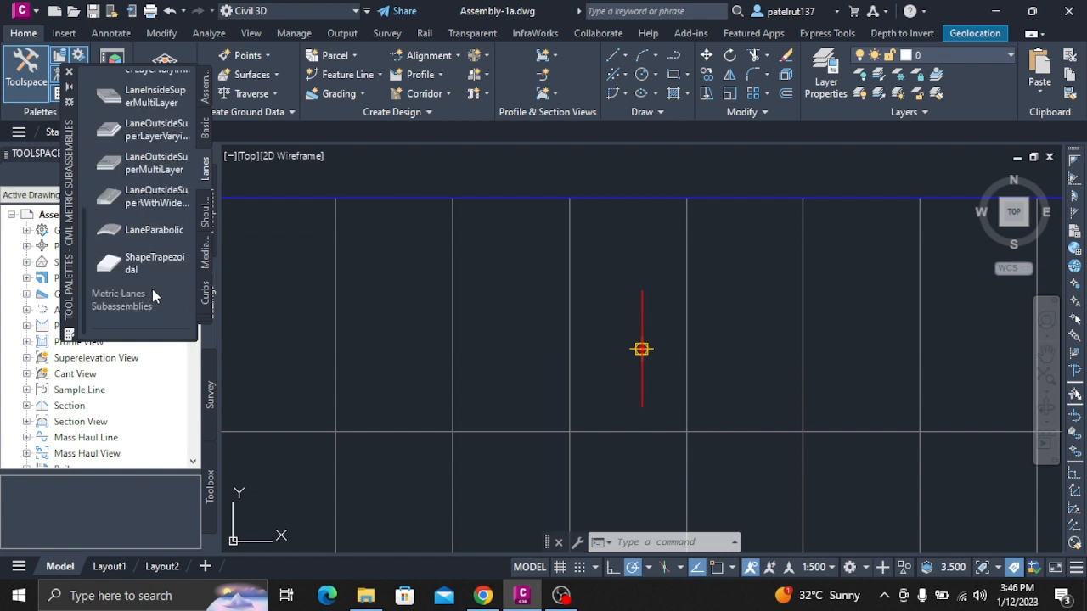
{"action": "scroll", "coordinate": [127, 164], "scroll_direction": "up", "scroll_amount": 8}
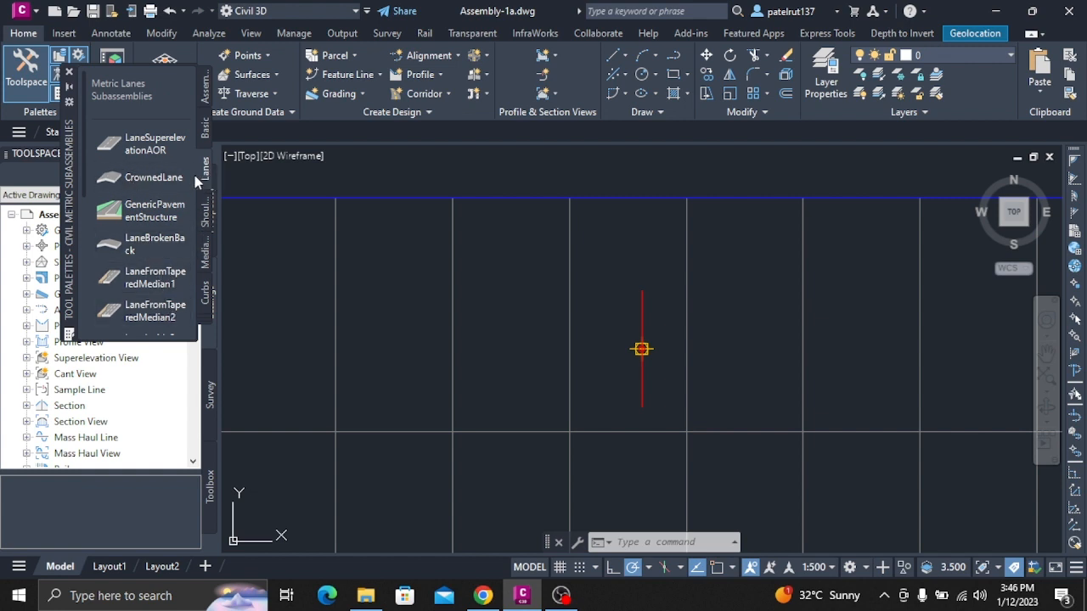
{"action": "left_click", "coordinate": [156, 149]}
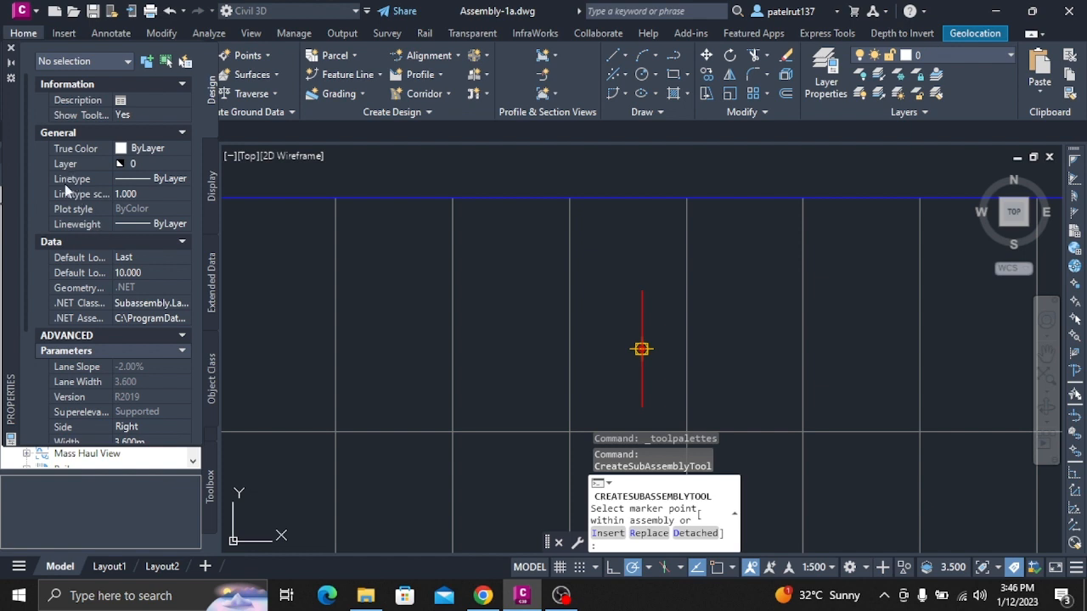
{"action": "scroll", "coordinate": [98, 339], "scroll_direction": "down", "scroll_amount": 2}
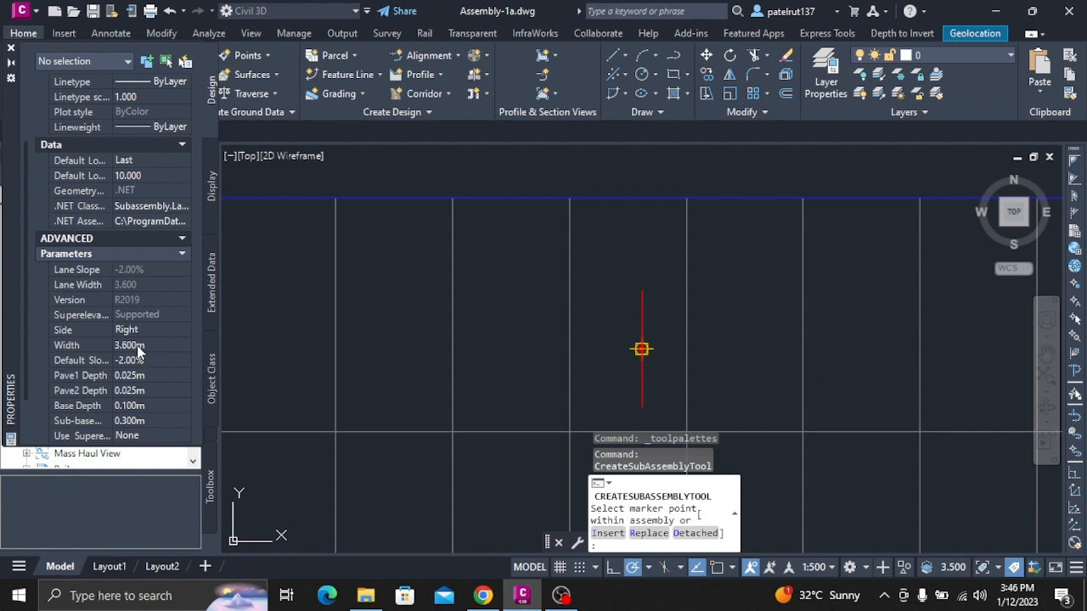
{"action": "left_click", "coordinate": [136, 344]}
{"action": "type", "text": "3.5"}
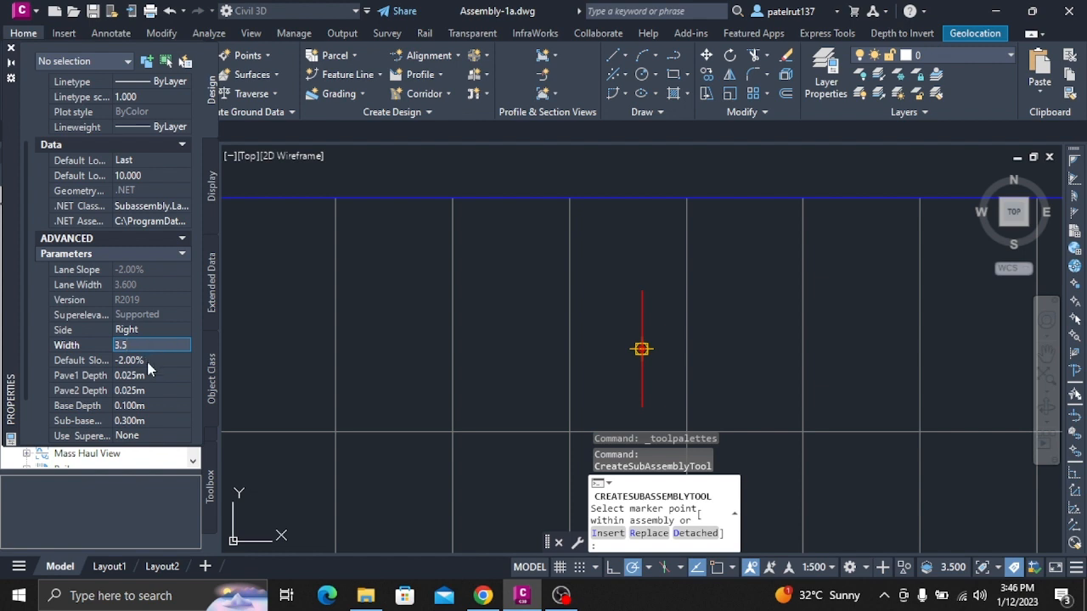
{"action": "scroll", "coordinate": [162, 408], "scroll_direction": "down", "scroll_amount": 2}
{"action": "key", "text": "Return"}
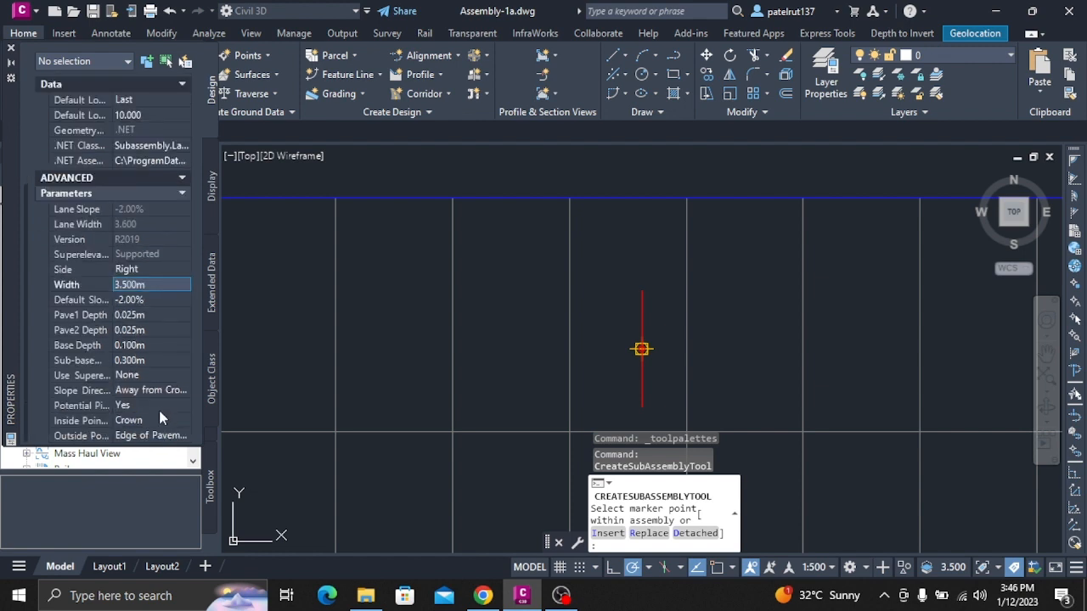
Set the lane's Potential Pivot option to No and attach the lane to the right side of the assembly baseline.
{"action": "left_click", "coordinate": [150, 408]}
{"action": "left_click", "coordinate": [149, 408]}
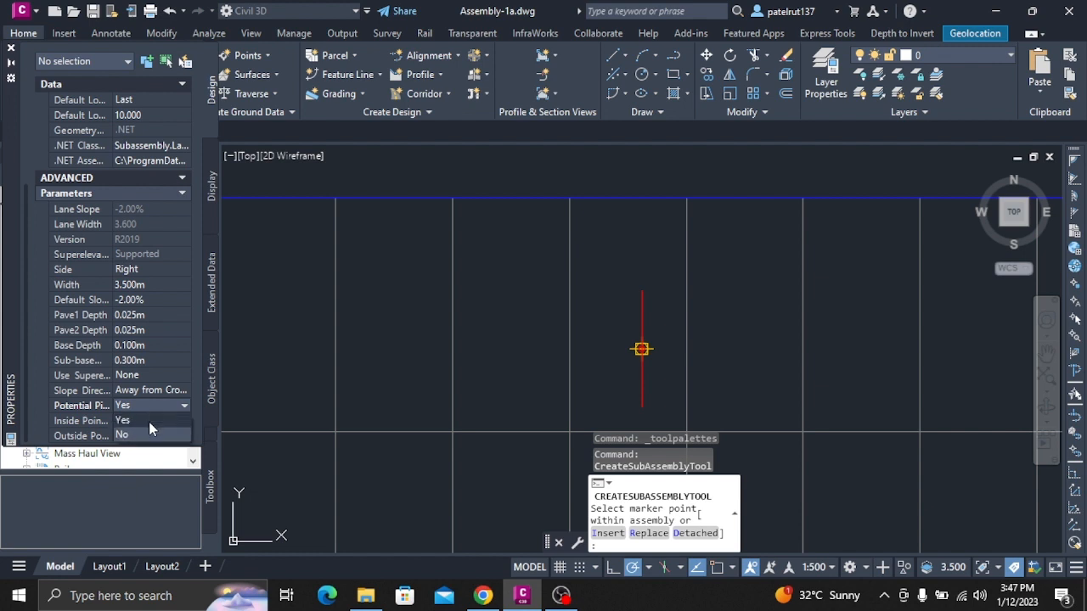
{"action": "left_click", "coordinate": [146, 435]}
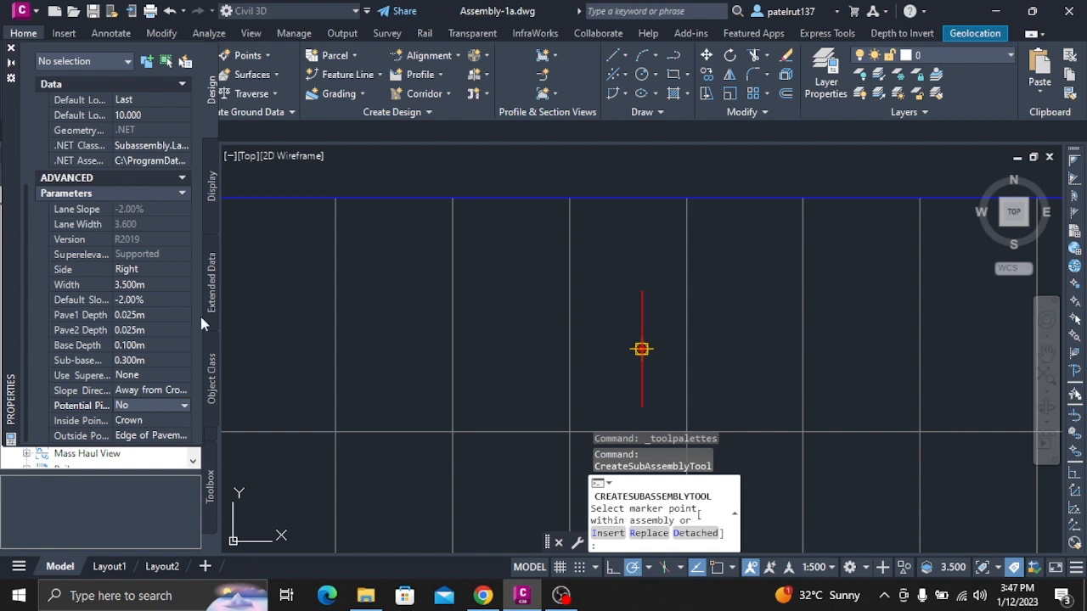
{"action": "left_click", "coordinate": [641, 348]}
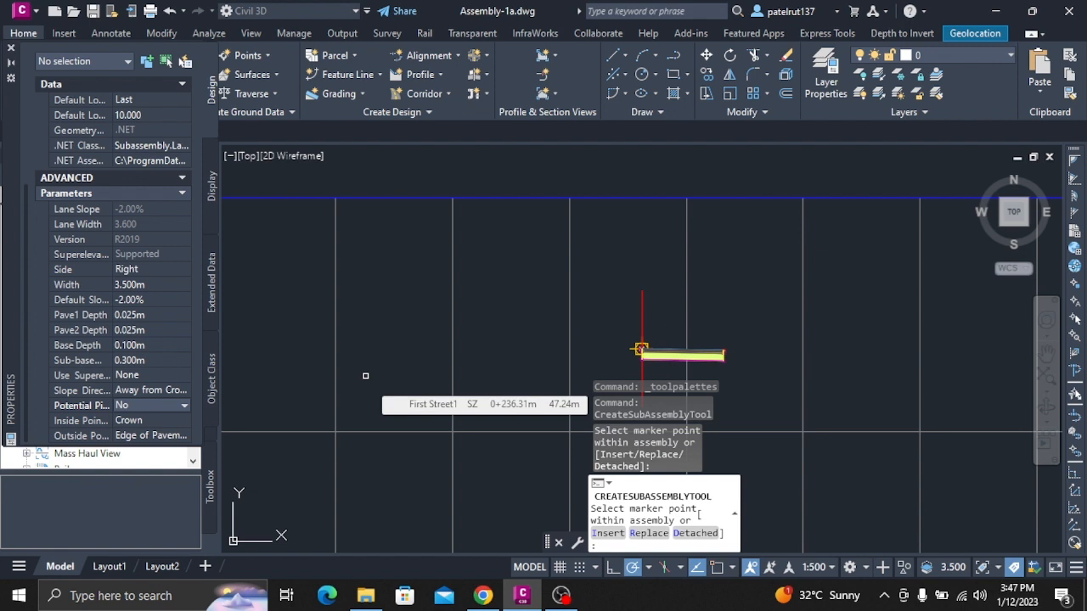
{"action": "key", "text": "Escape"}
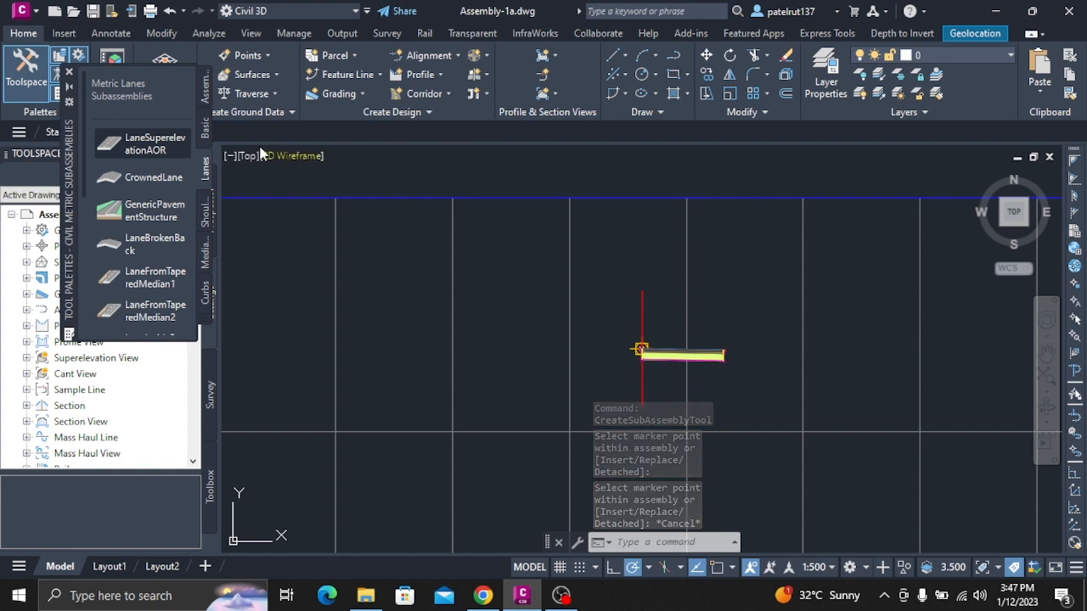
Review the metric Basic subassemblies, from BasicLane through SimpleNoiseBarrier, for the next component of the assembly.
{"action": "left_click", "coordinate": [205, 130]}
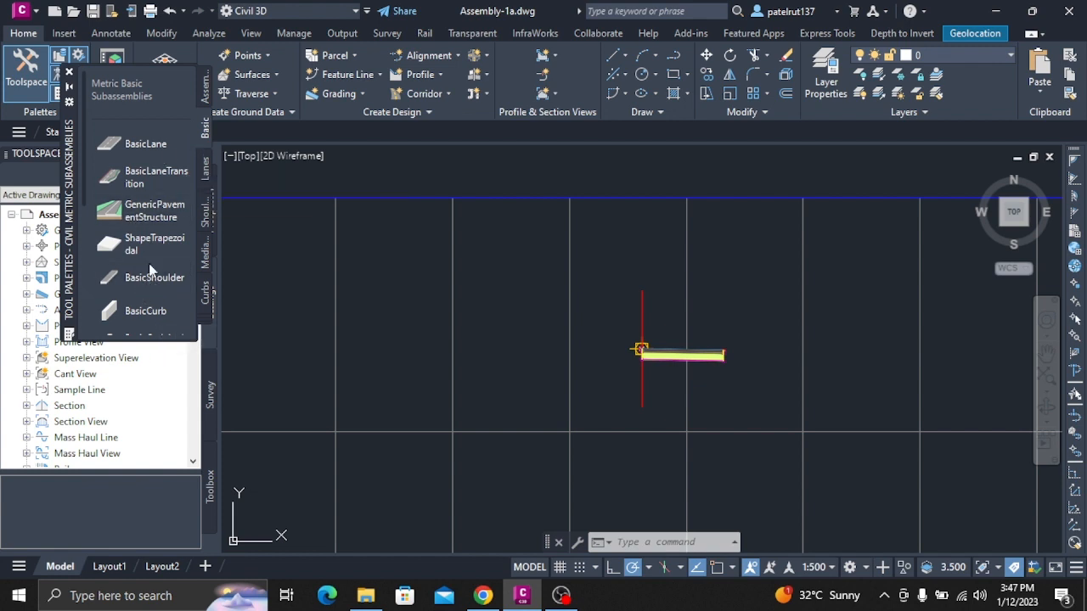
{"action": "scroll", "coordinate": [154, 306], "scroll_direction": "down", "scroll_amount": 3}
{"action": "scroll", "coordinate": [156, 312], "scroll_direction": "down", "scroll_amount": 5}
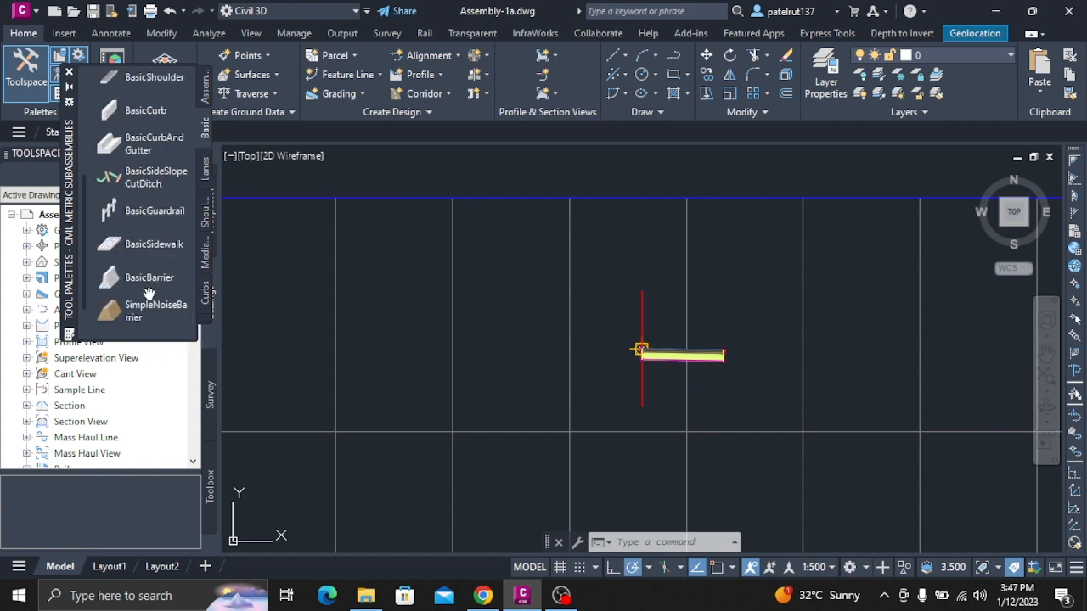
{"action": "scroll", "coordinate": [149, 320], "scroll_direction": "up", "scroll_amount": 8}
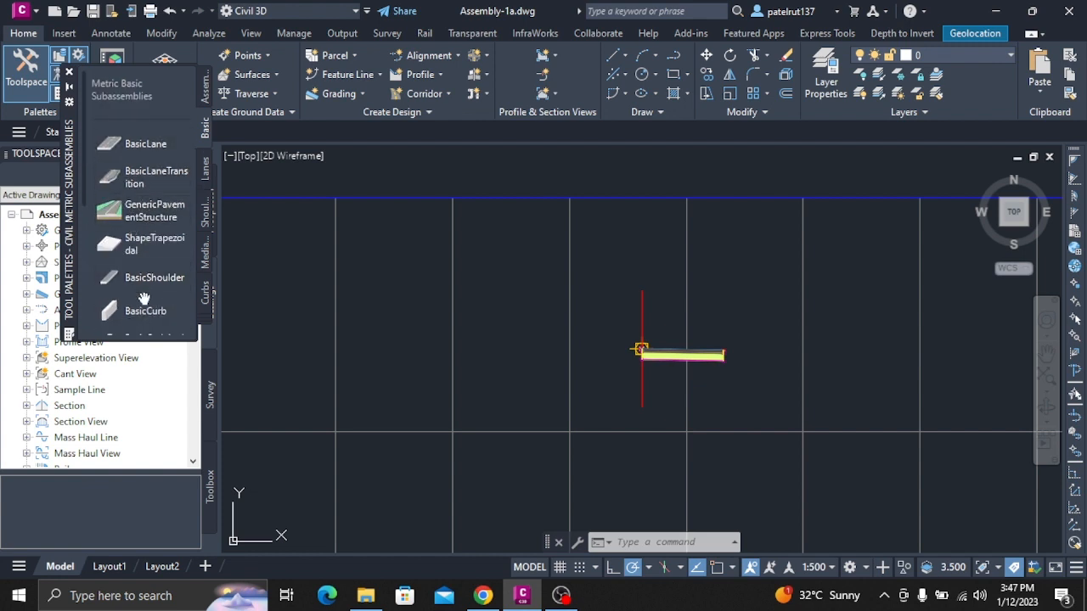
{"action": "scroll", "coordinate": [144, 302], "scroll_direction": "down", "scroll_amount": 3}
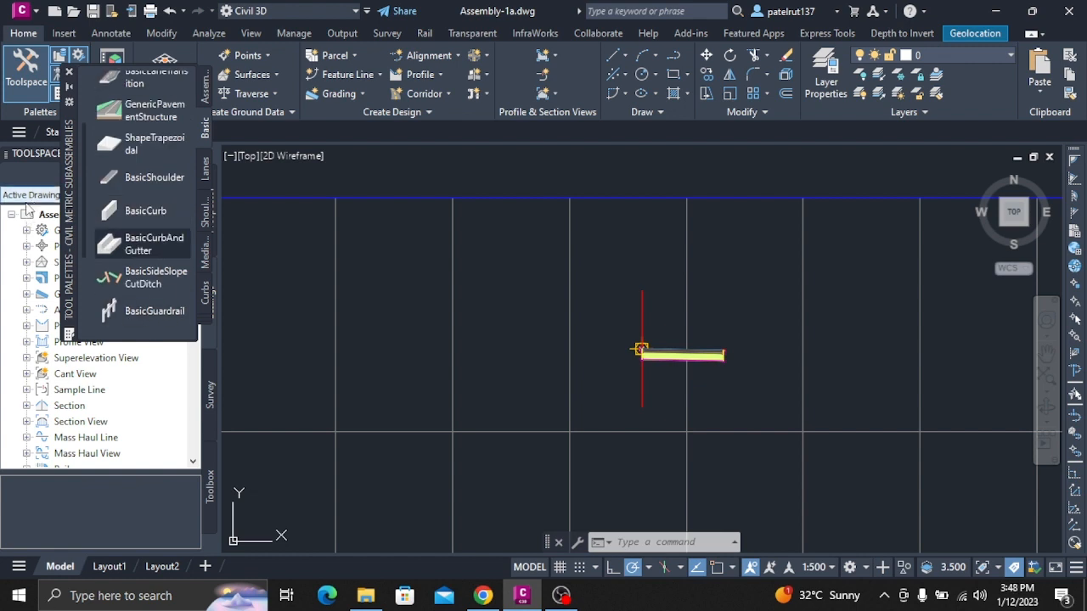
{"action": "scroll", "coordinate": [38, 222], "scroll_direction": "down", "scroll_amount": 2}
{"action": "scroll", "coordinate": [117, 238], "scroll_direction": "down", "scroll_amount": 3}
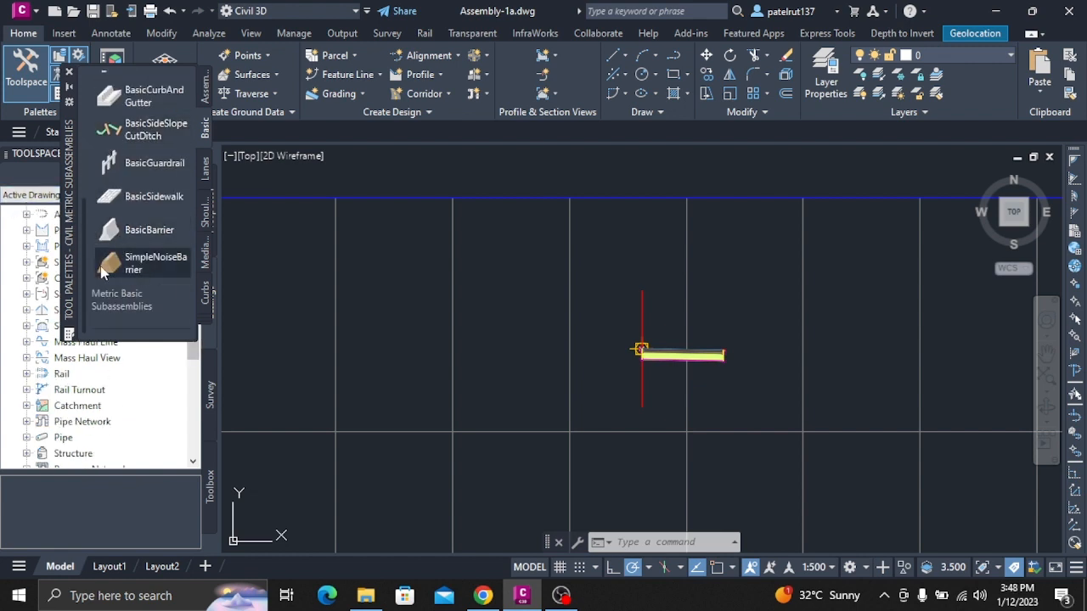
{"action": "scroll", "coordinate": [166, 198], "scroll_direction": "up", "scroll_amount": 5}
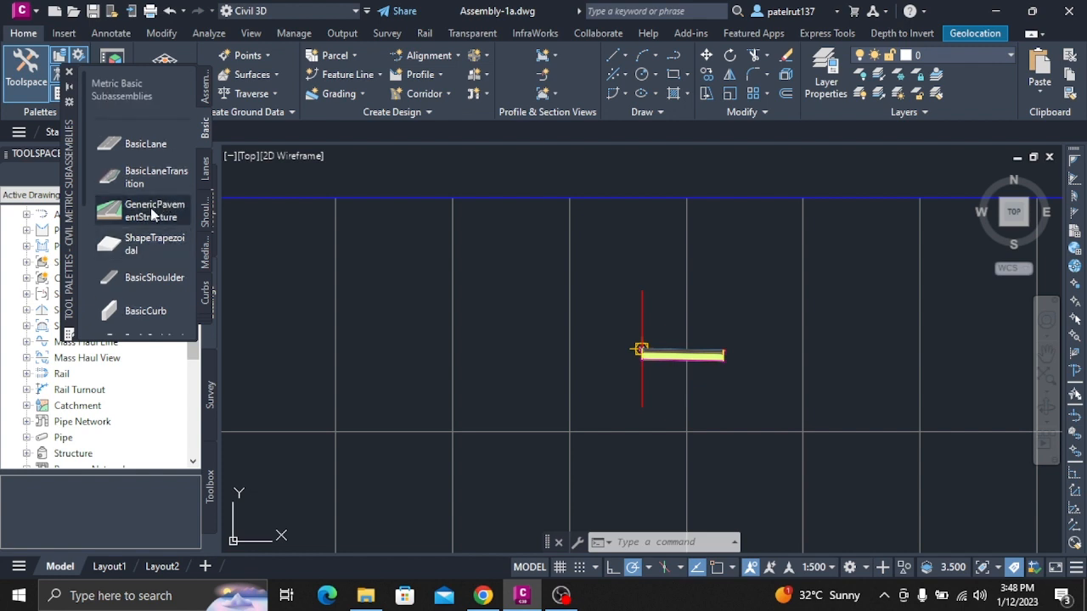
{"action": "left_click", "coordinate": [153, 177]}
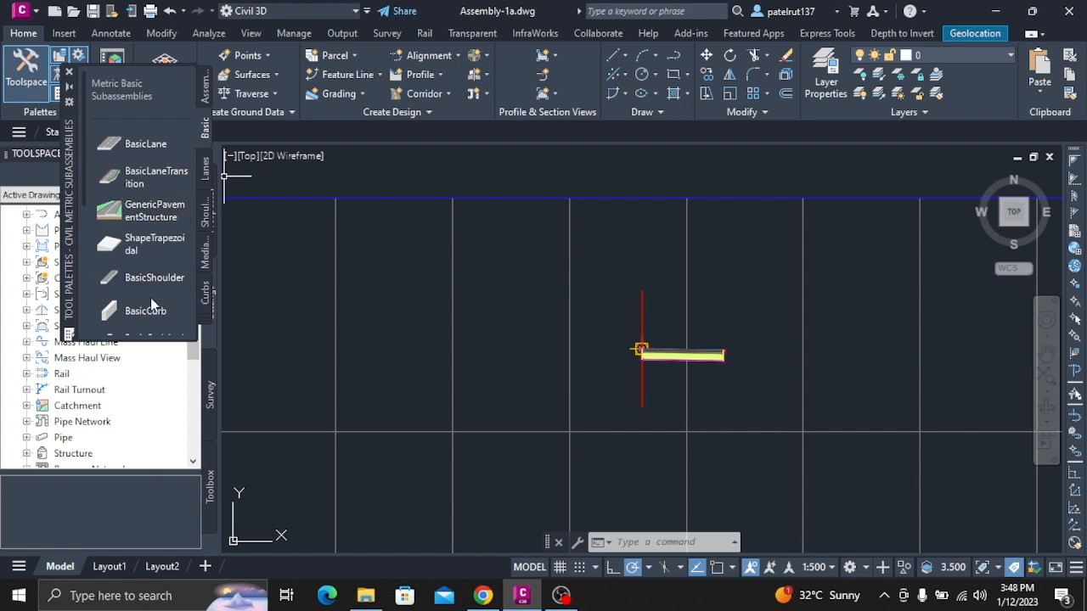
{"action": "scroll", "coordinate": [151, 304], "scroll_direction": "down", "scroll_amount": 3}
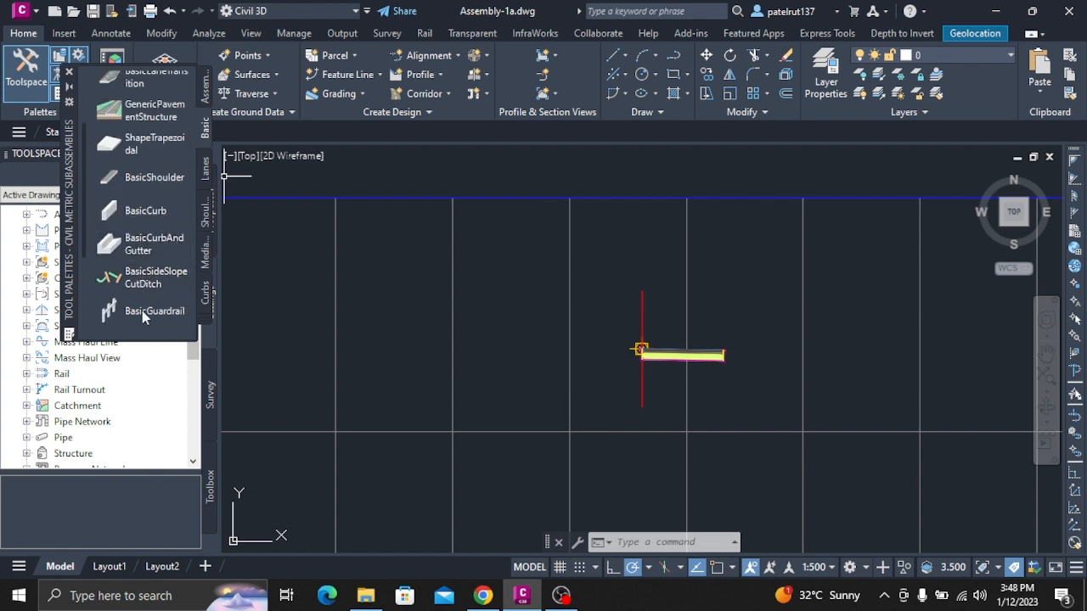
{"action": "scroll", "coordinate": [144, 301], "scroll_direction": "down", "scroll_amount": 5}
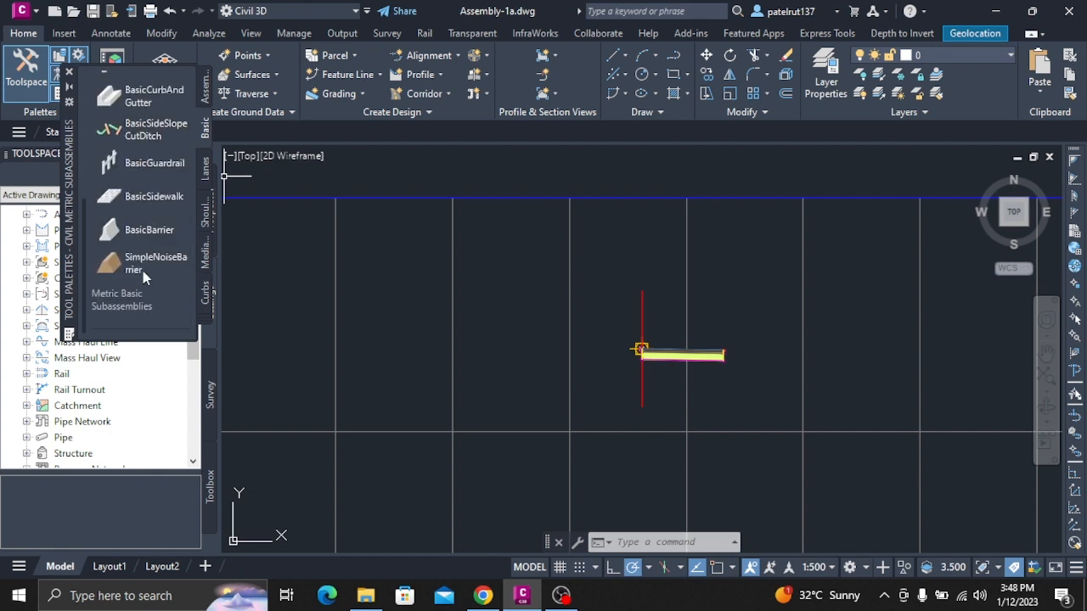
{"action": "scroll", "coordinate": [130, 298], "scroll_direction": "up", "scroll_amount": 8}
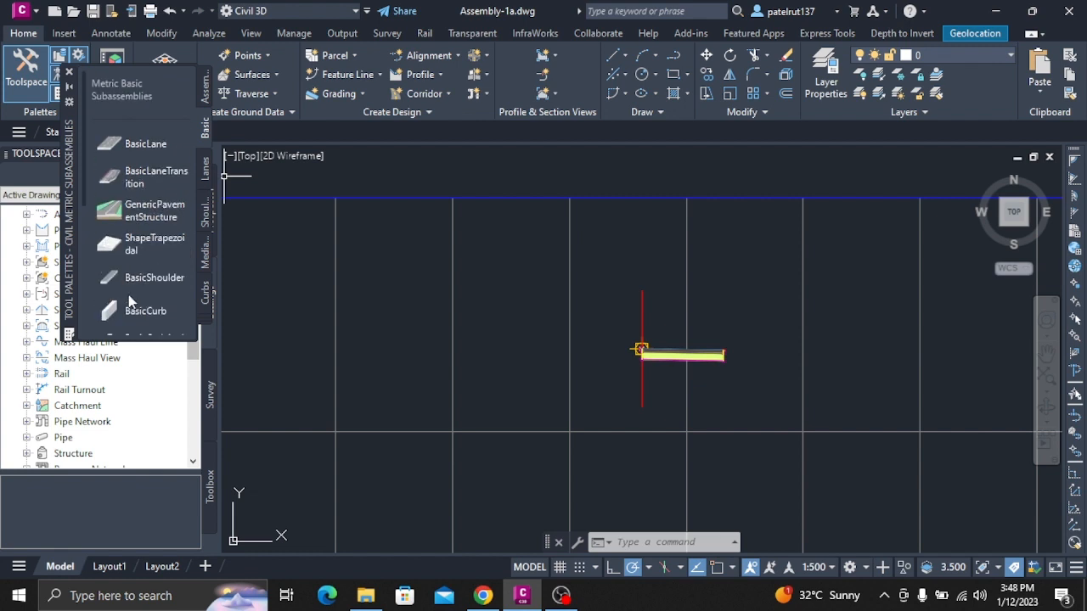
Start placing the BasicLane subassembly for the right side with a width of 1.5 m and a depth of 0.5 m.
{"action": "left_click", "coordinate": [143, 146]}
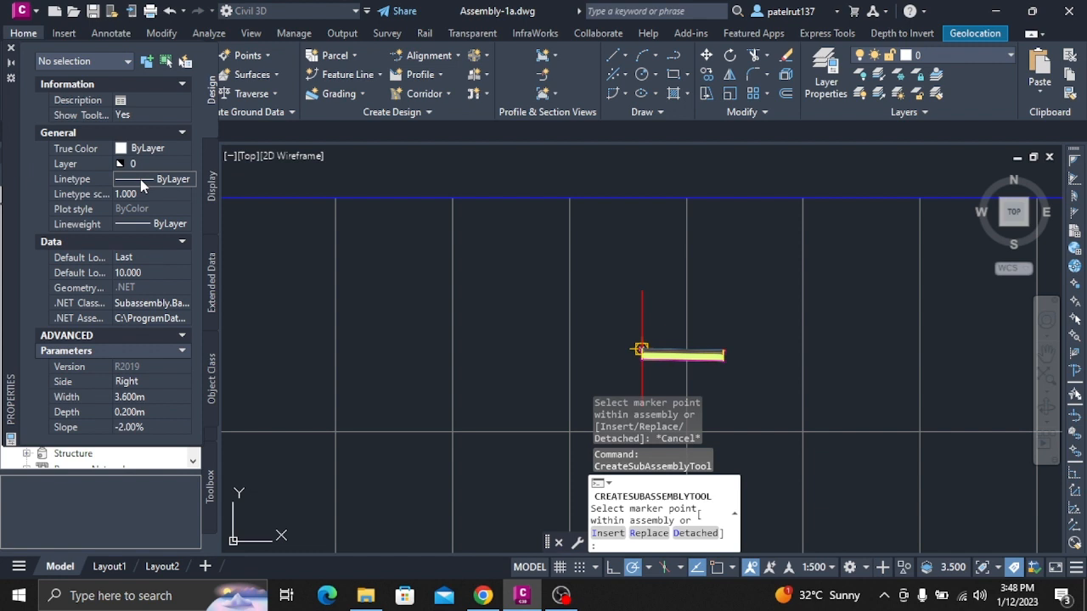
{"action": "left_click", "coordinate": [134, 396]}
{"action": "type", "text": "1.5"}
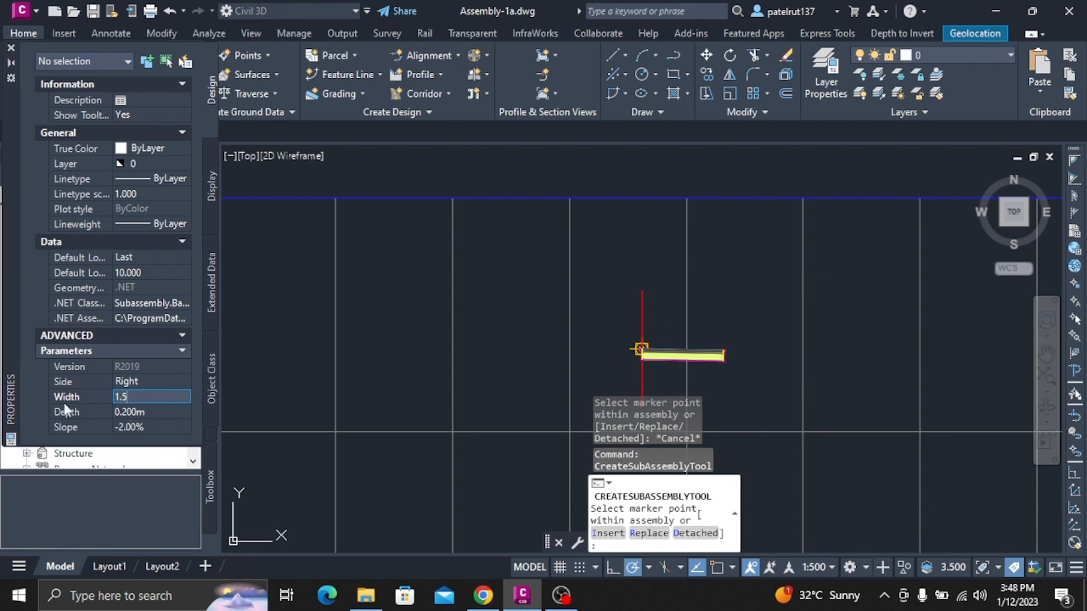
{"action": "key", "text": "Return"}
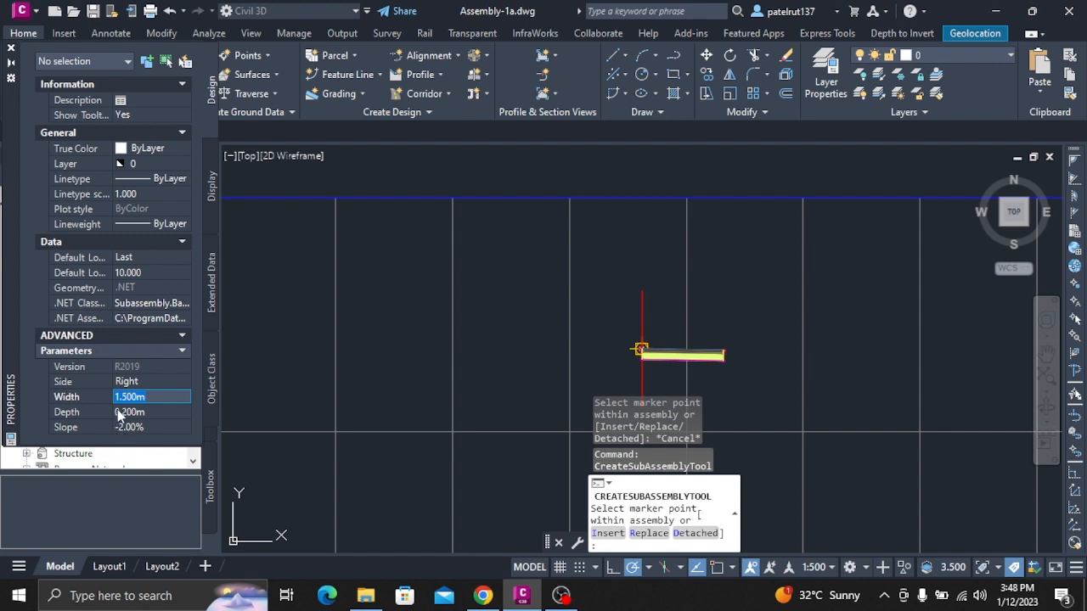
{"action": "left_click", "coordinate": [119, 414]}
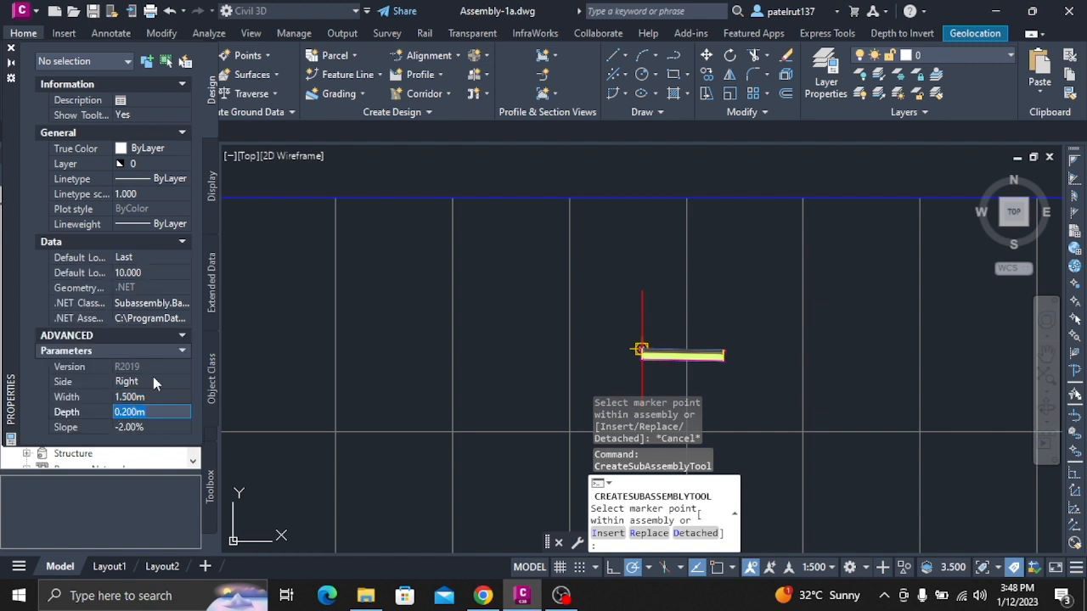
{"action": "type", "text": "0.5"}
{"action": "key", "text": "Return"}
{"action": "left_click", "coordinate": [179, 350]}
{"action": "left_click", "coordinate": [180, 351]}
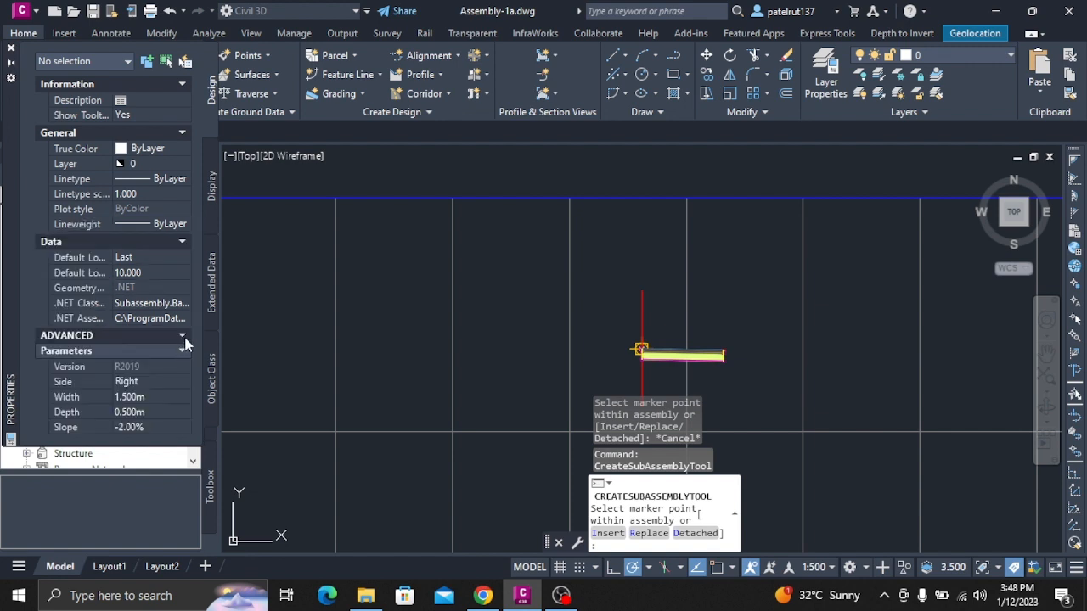
{"action": "left_click", "coordinate": [184, 341]}
{"action": "left_click", "coordinate": [184, 341]}
Attach the basic lane at the assembly baseline marker and end the placement.
{"action": "scroll", "coordinate": [638, 349], "scroll_direction": "up", "scroll_amount": 5}
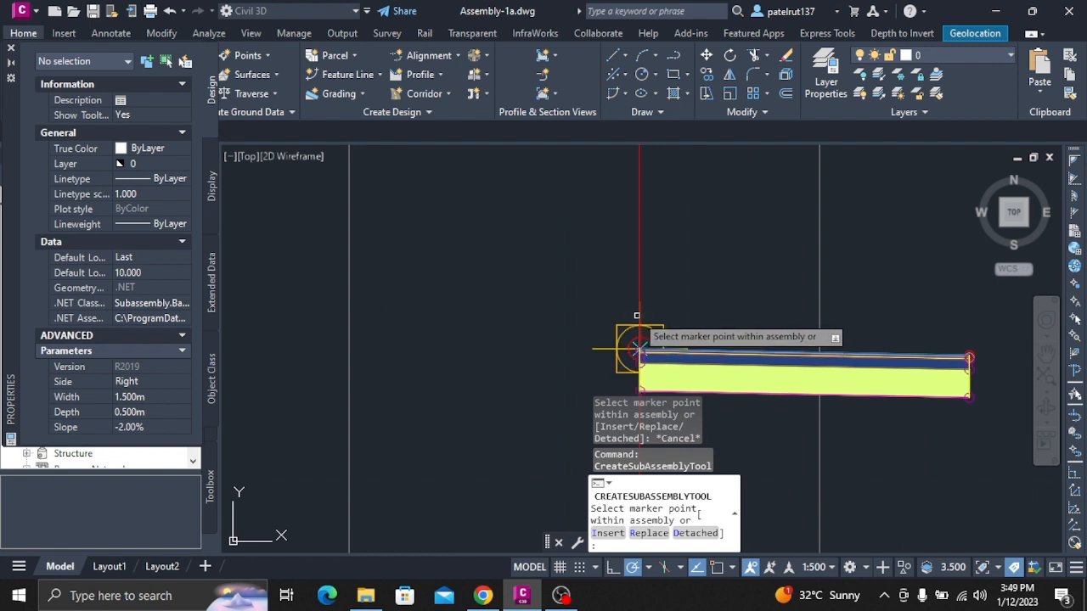
{"action": "scroll", "coordinate": [636, 348], "scroll_direction": "up", "scroll_amount": 5}
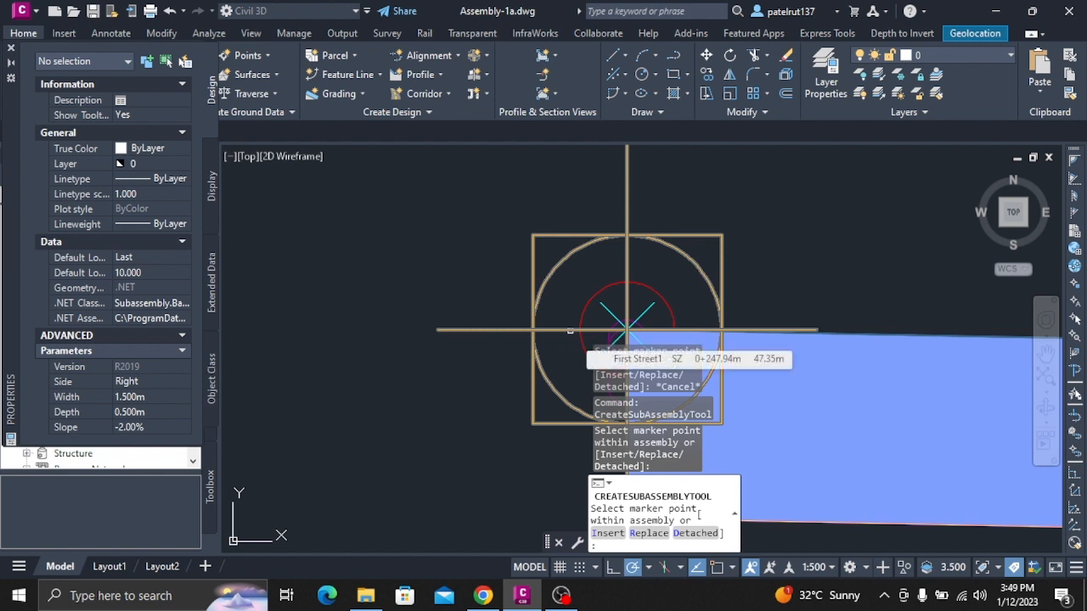
{"action": "key", "text": "Escape"}
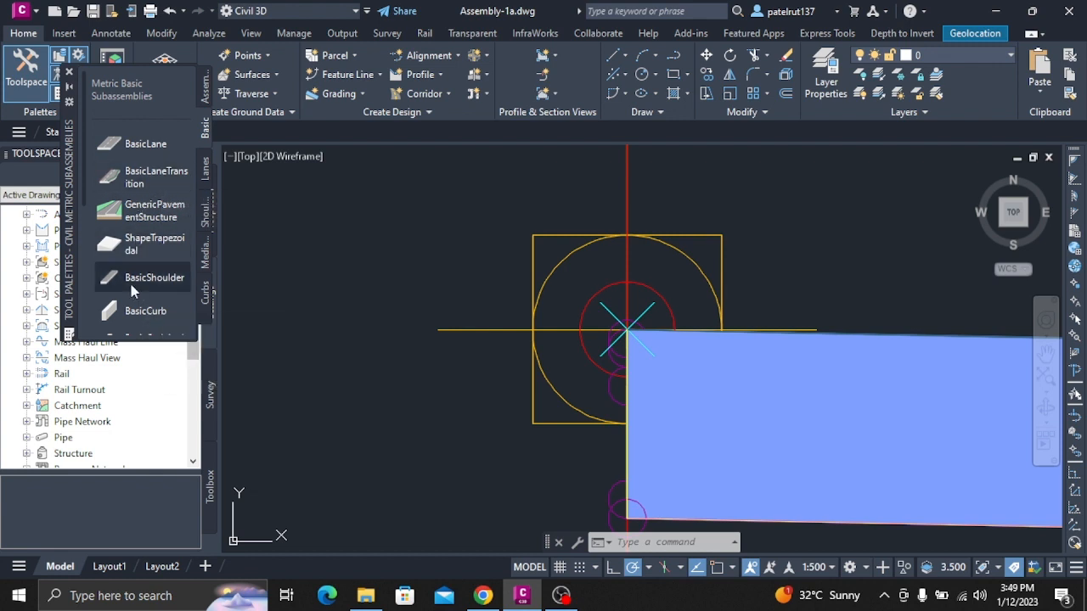
Attach a right-side BasicSideSlopeCutDitch subassembly with its default slopes to the top outer edge of the 3.5 m lane.
{"action": "scroll", "coordinate": [135, 287], "scroll_direction": "down", "scroll_amount": 3}
{"action": "left_click", "coordinate": [152, 277]}
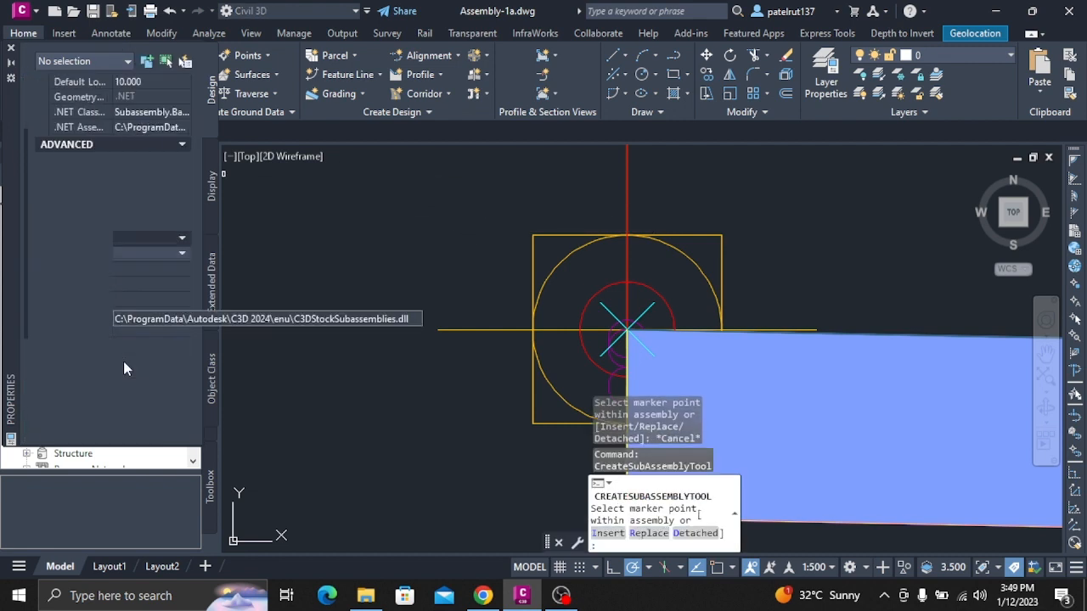
{"action": "scroll", "coordinate": [123, 361], "scroll_direction": "down", "scroll_amount": 5}
{"action": "scroll", "coordinate": [128, 340], "scroll_direction": "up", "scroll_amount": 3}
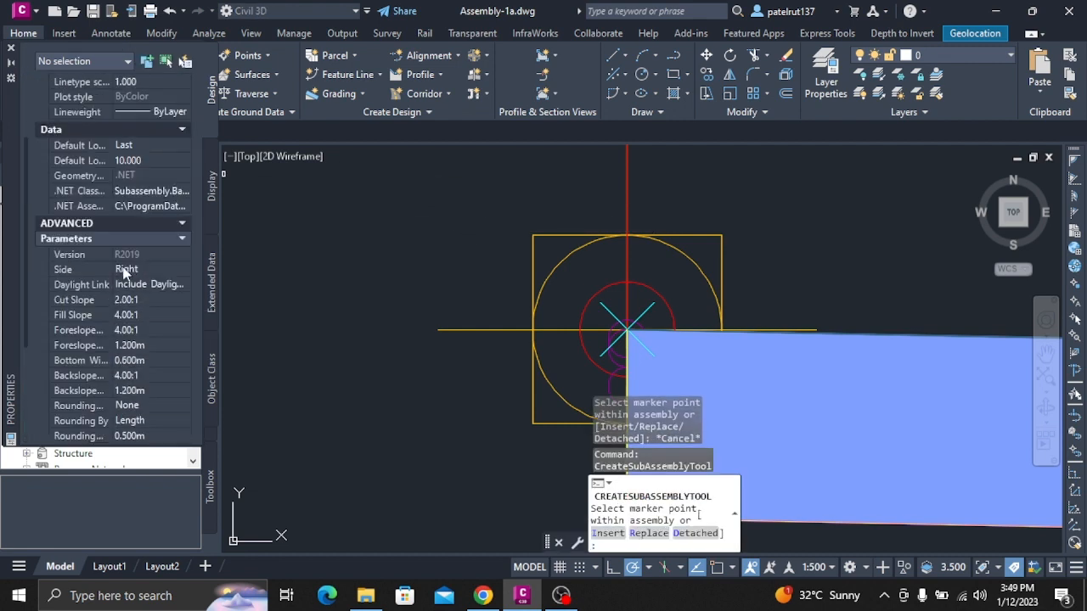
{"action": "left_click", "coordinate": [126, 270]}
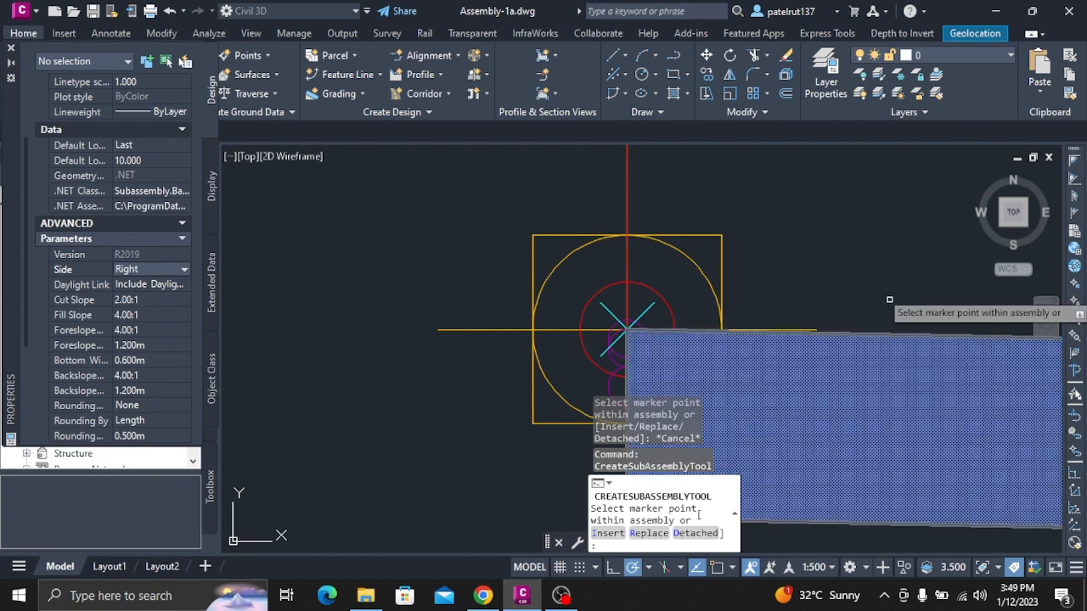
{"action": "scroll", "coordinate": [926, 325], "scroll_direction": "down", "scroll_amount": 4}
{"action": "scroll", "coordinate": [1003, 357], "scroll_direction": "up", "scroll_amount": 2}
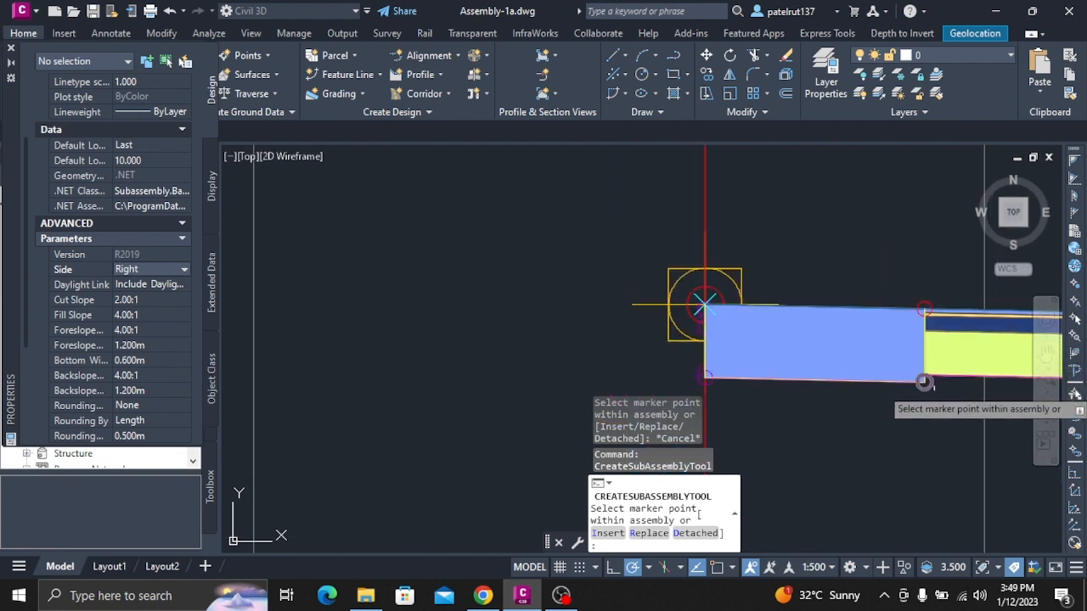
{"action": "scroll", "coordinate": [993, 361], "scroll_direction": "up", "scroll_amount": 5}
{"action": "scroll", "coordinate": [993, 361], "scroll_direction": "down", "scroll_amount": 8}
{"action": "scroll", "coordinate": [992, 361], "scroll_direction": "up", "scroll_amount": 6}
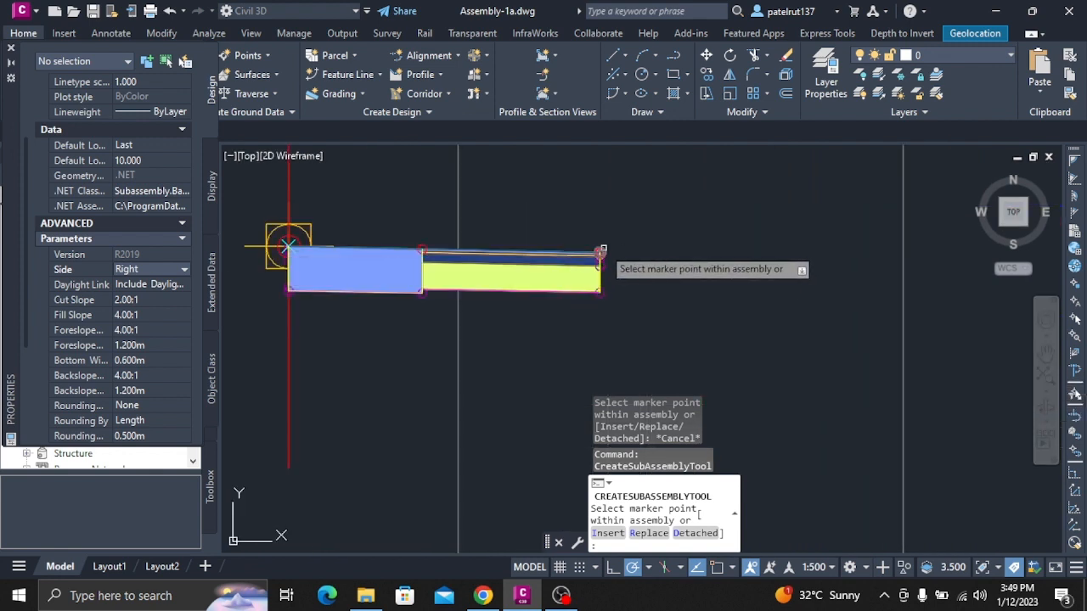
{"action": "left_click", "coordinate": [601, 253]}
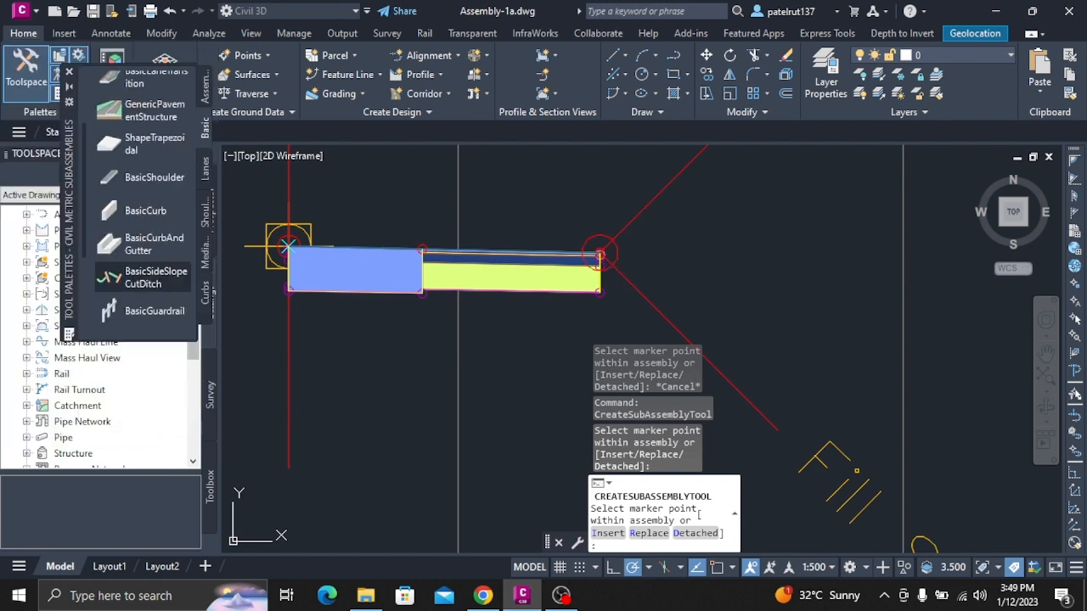
{"action": "key", "text": "Escape"}
{"action": "scroll", "coordinate": [607, 254], "scroll_direction": "down", "scroll_amount": 5}
{"action": "scroll", "coordinate": [661, 332], "scroll_direction": "down", "scroll_amount": 4}
{"action": "scroll", "coordinate": [661, 331], "scroll_direction": "up", "scroll_amount": 4}
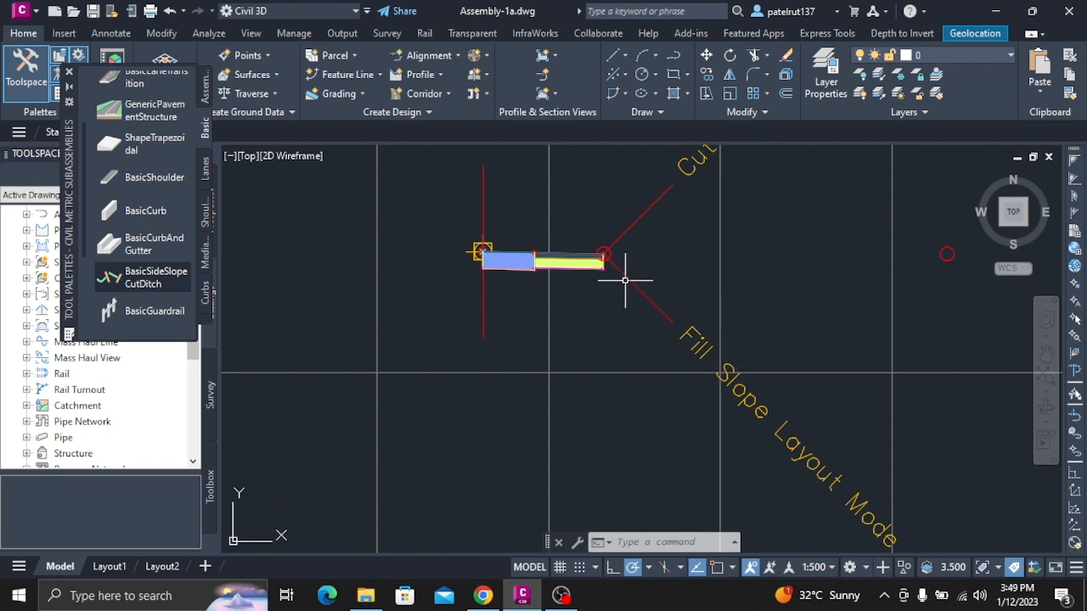
Mirror the 3.5 m lane and the side slope with cut ditch to the left side about the assembly baseline marker.
{"action": "mouse_move", "coordinate": [625, 280]}
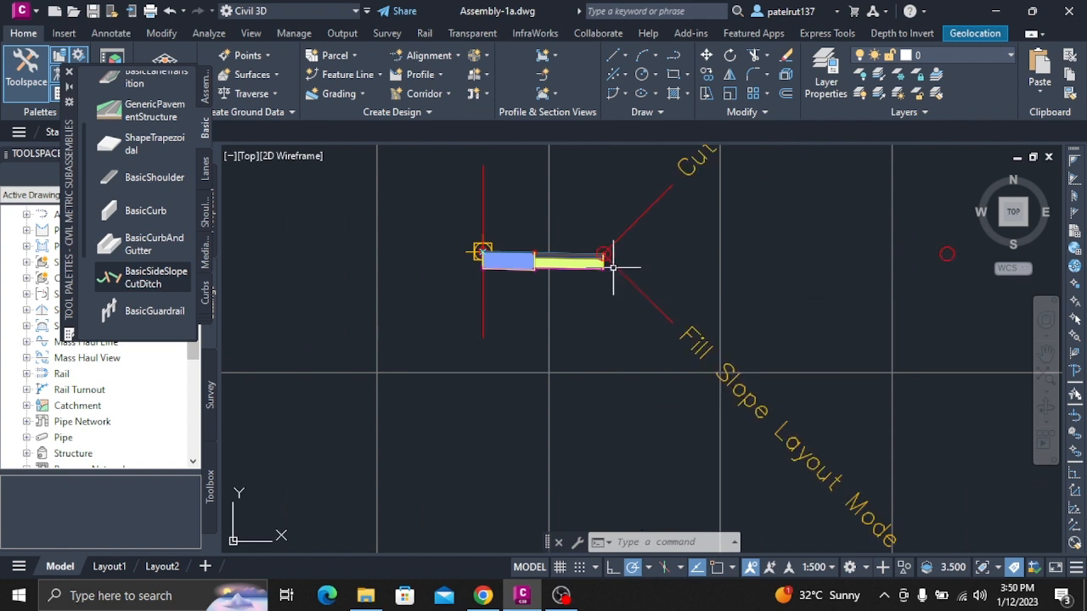
{"action": "left_click", "coordinate": [635, 223]}
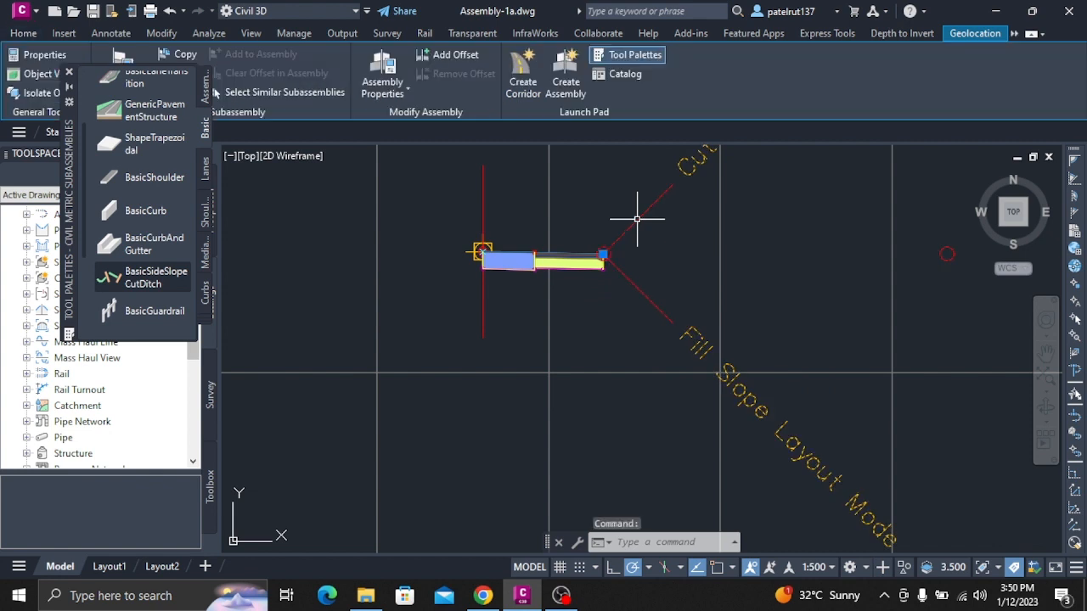
{"action": "left_click", "coordinate": [518, 259]}
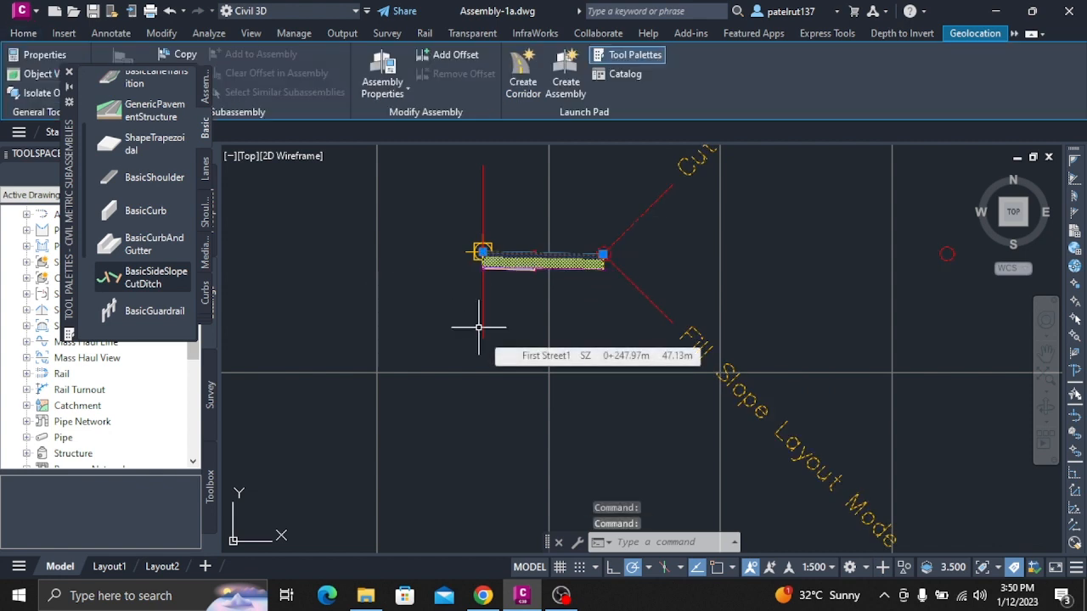
{"action": "right_click", "coordinate": [560, 270]}
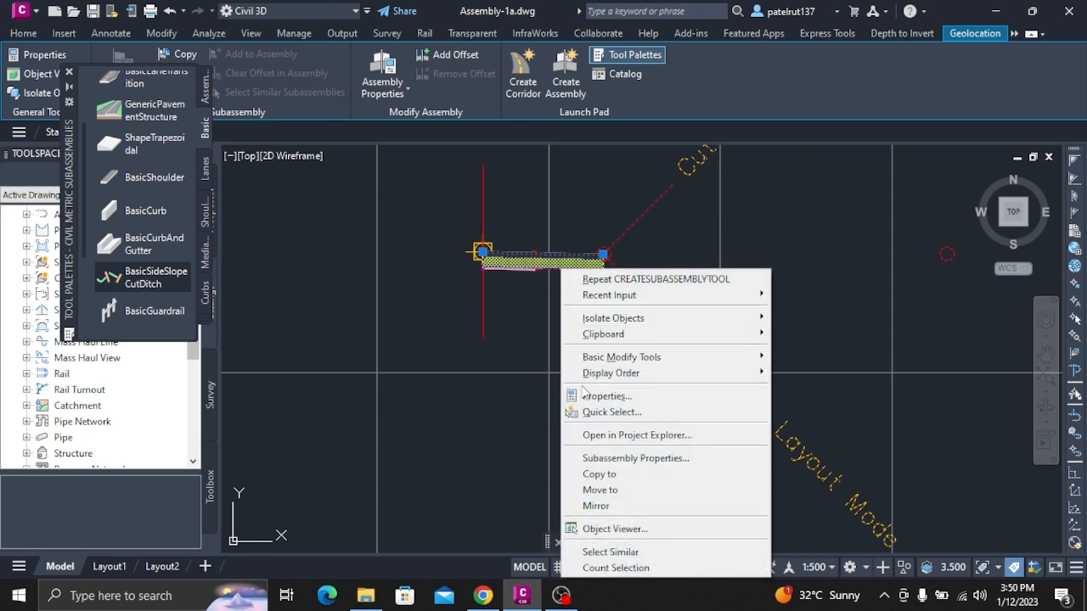
{"action": "left_click", "coordinate": [595, 506]}
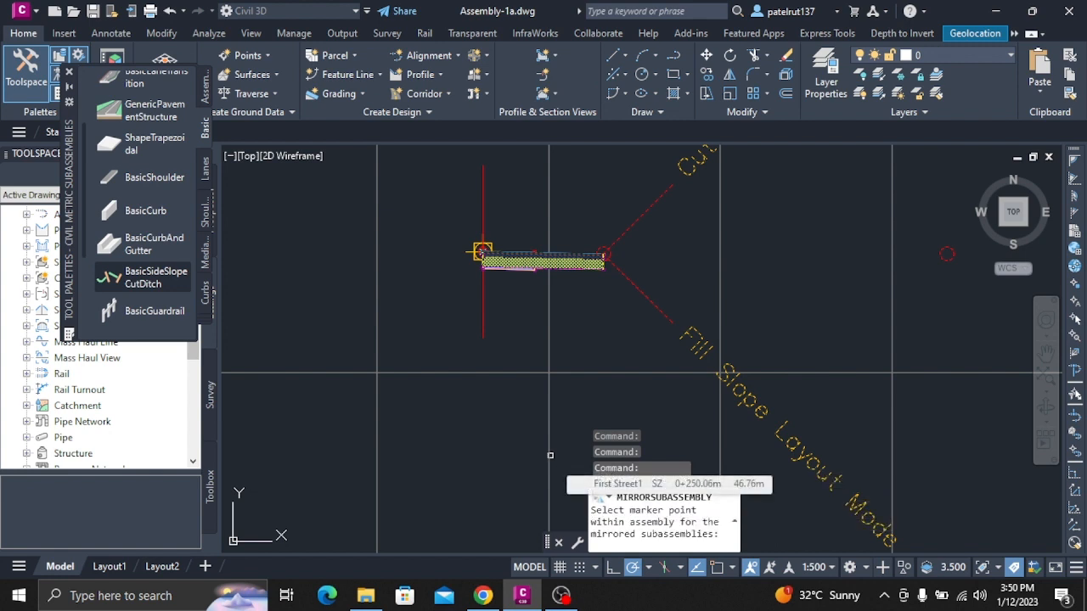
{"action": "left_click", "coordinate": [430, 246]}
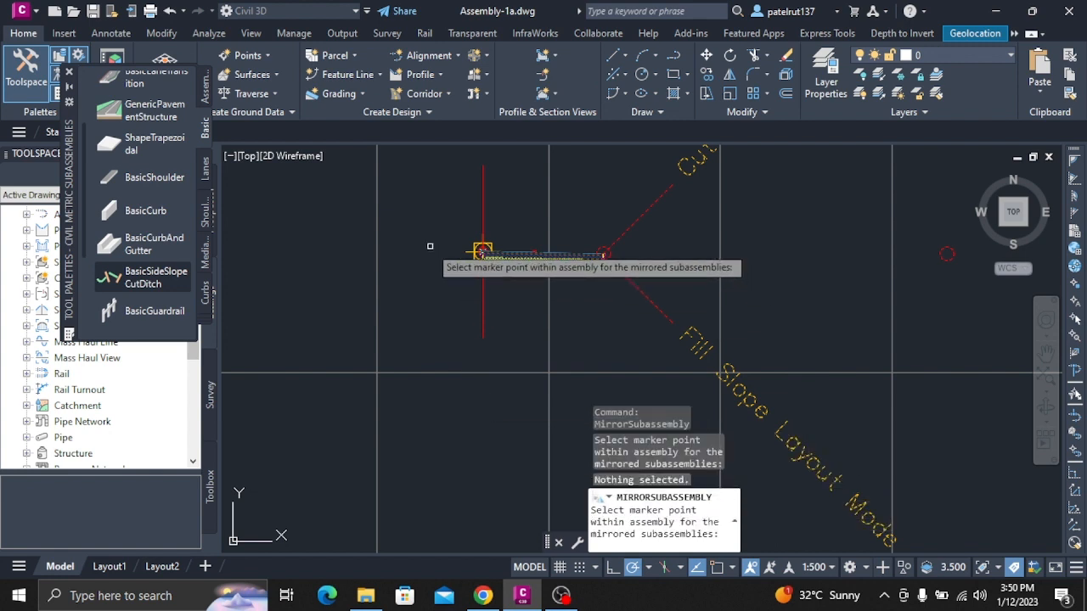
{"action": "left_click", "coordinate": [482, 251]}
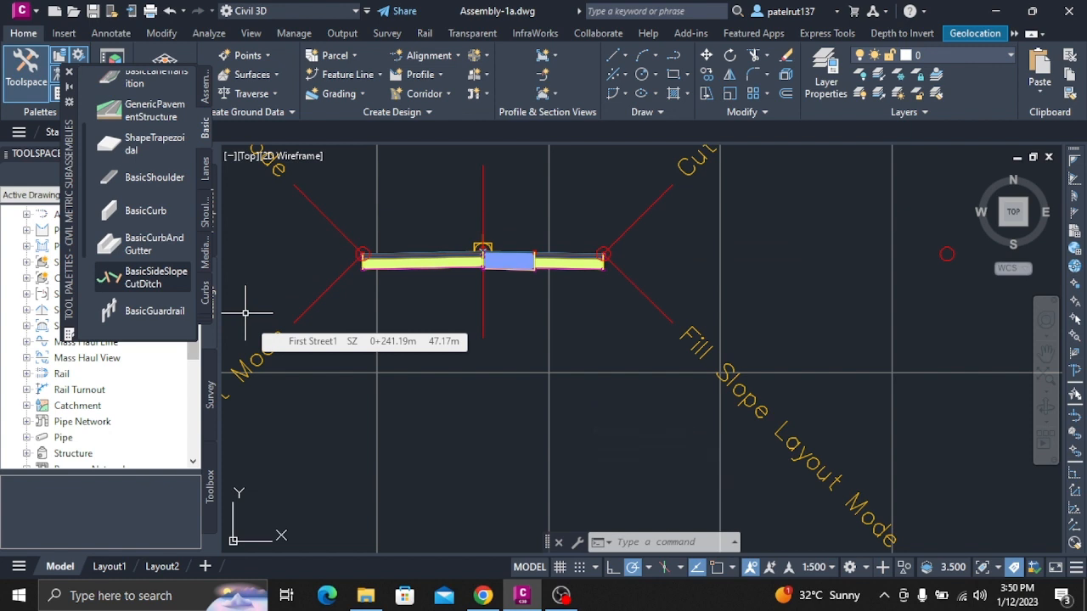
{"action": "left_click", "coordinate": [69, 71]}
Switch to Drawing17 and open the Assembly-1b drawing from the Drawings folder.
{"action": "left_click", "coordinate": [179, 132]}
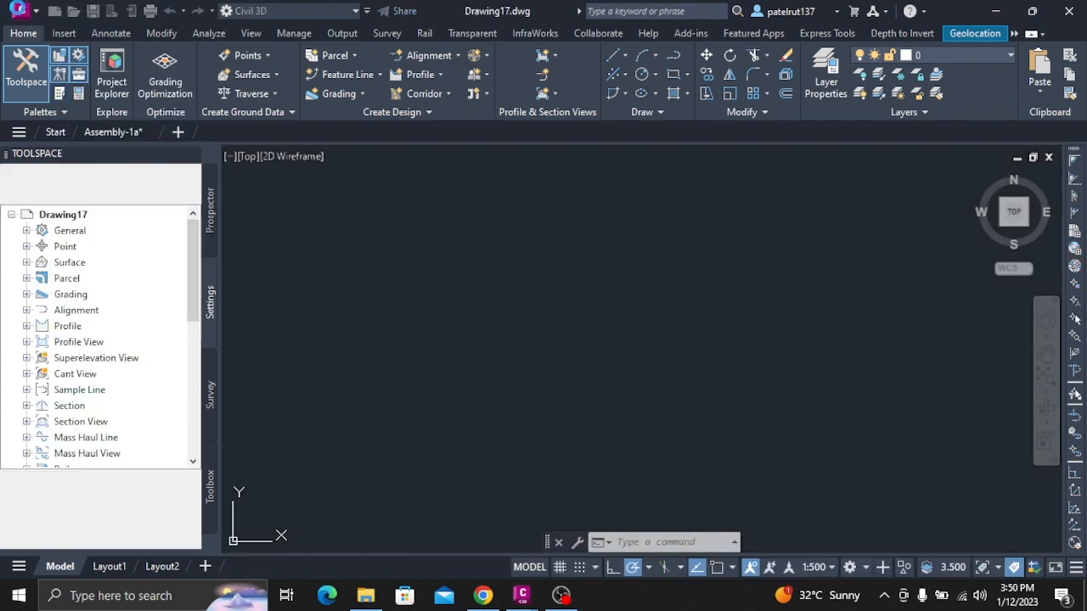
{"action": "left_click", "coordinate": [19, 12]}
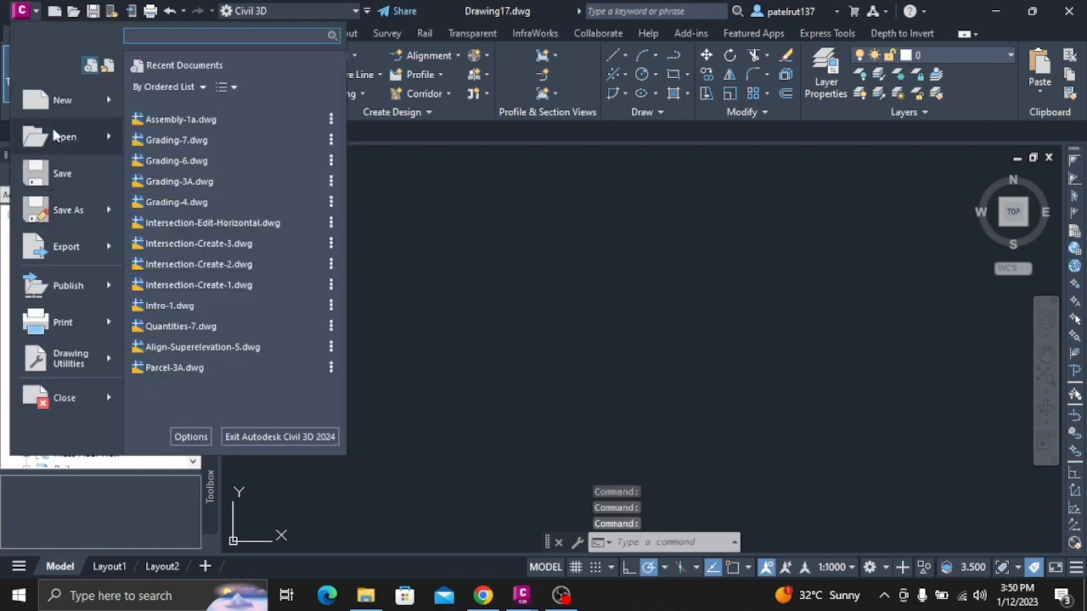
{"action": "left_click", "coordinate": [56, 134]}
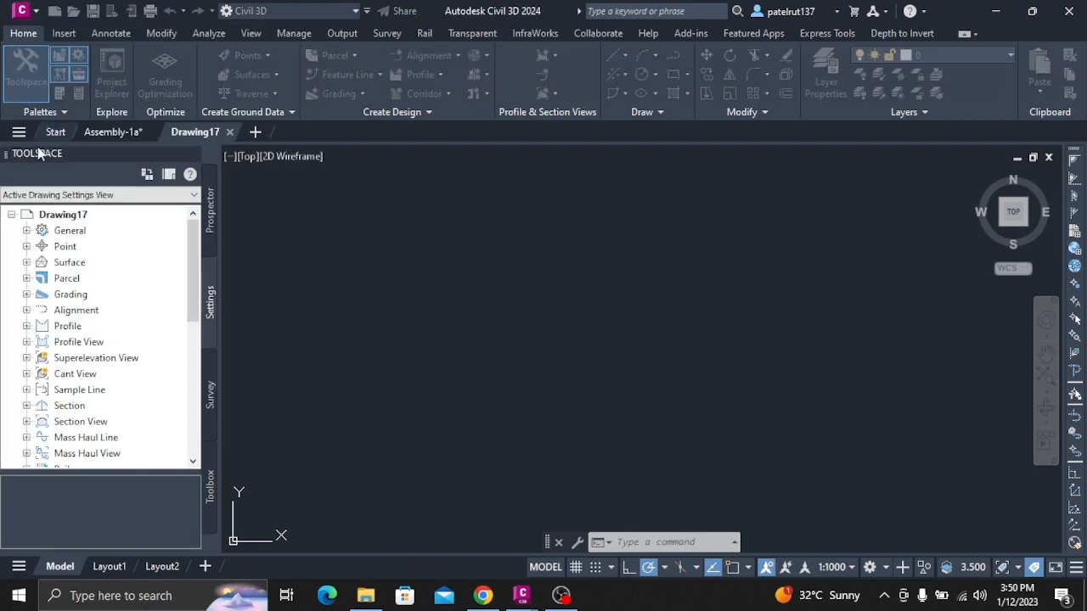
{"action": "scroll", "coordinate": [717, 387], "scroll_direction": "down", "scroll_amount": 2}
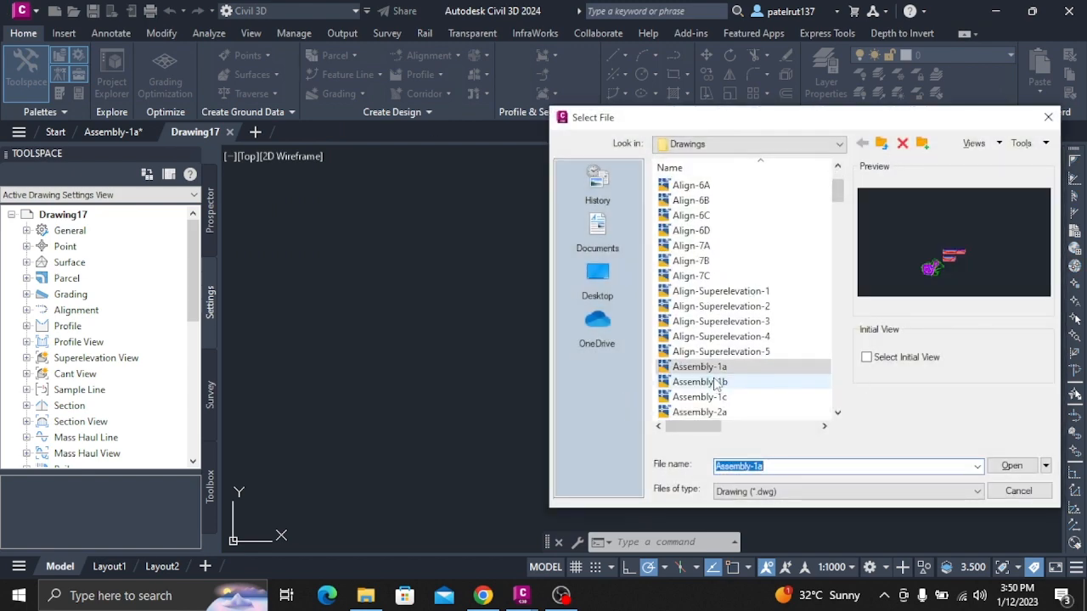
{"action": "left_click", "coordinate": [699, 382]}
{"action": "left_click", "coordinate": [1010, 465]}
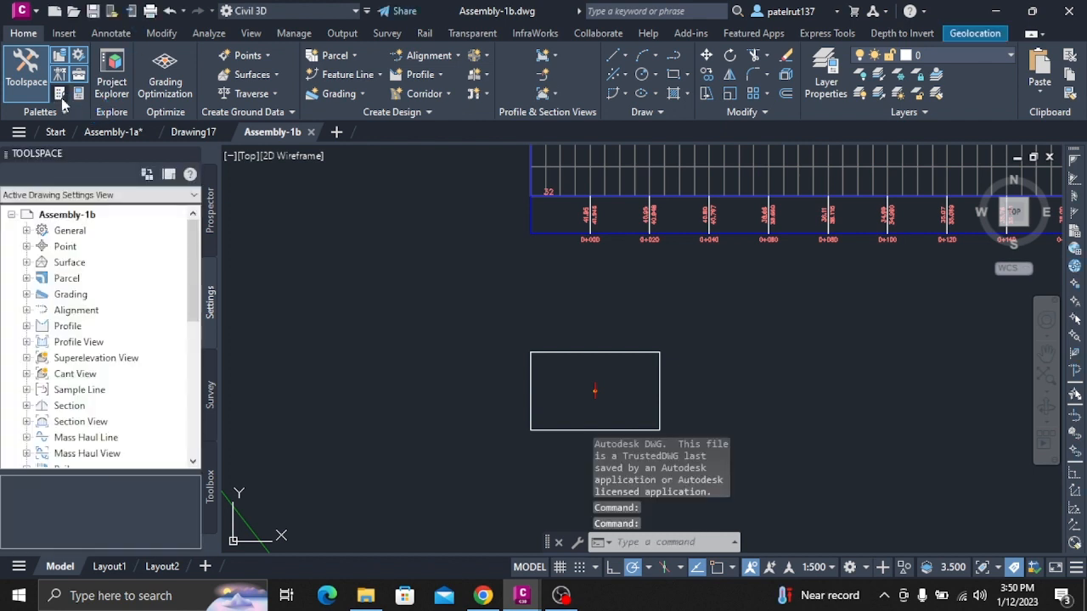
Attach a right-side BasicLane subassembly with the default 3.6 m width and 0.2 m depth to the assembly baseline marker.
{"action": "left_click", "coordinate": [60, 94]}
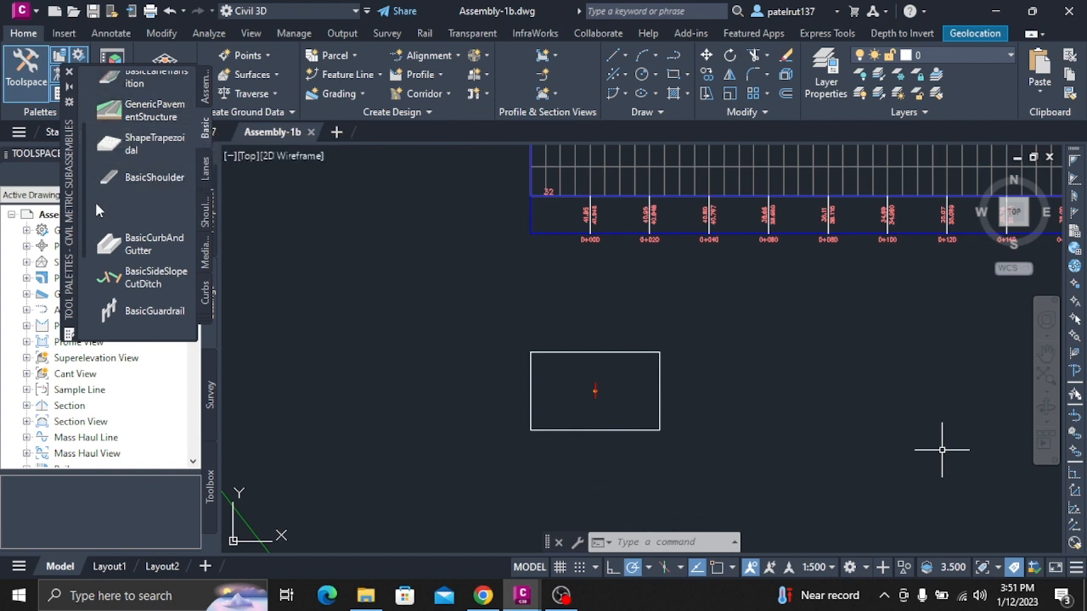
{"action": "scroll", "coordinate": [136, 204], "scroll_direction": "up", "scroll_amount": 3}
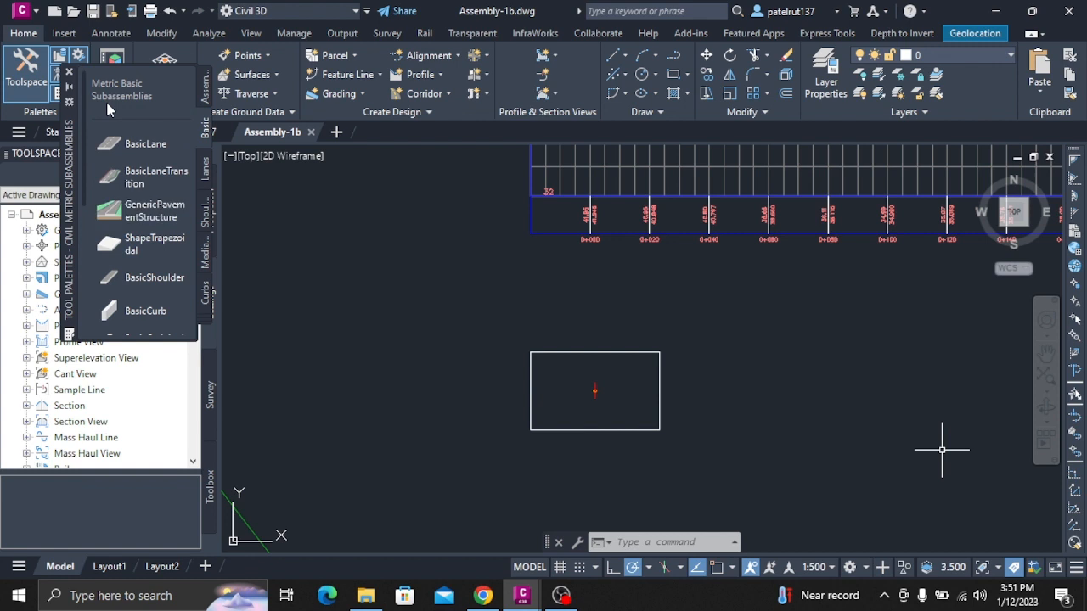
{"action": "left_click", "coordinate": [154, 147]}
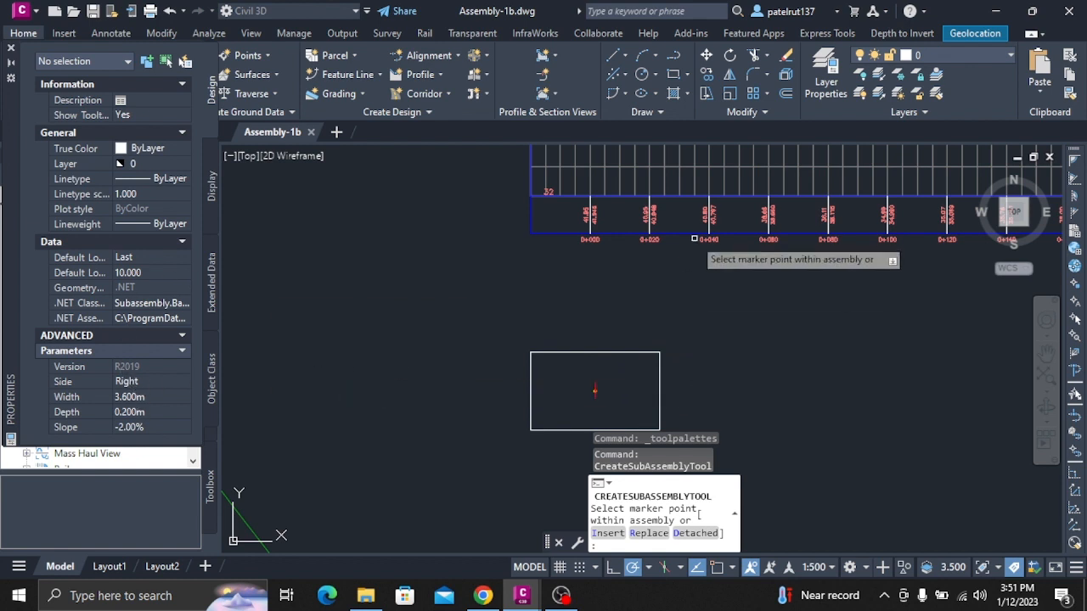
{"action": "scroll", "coordinate": [769, 212], "scroll_direction": "down", "scroll_amount": 5}
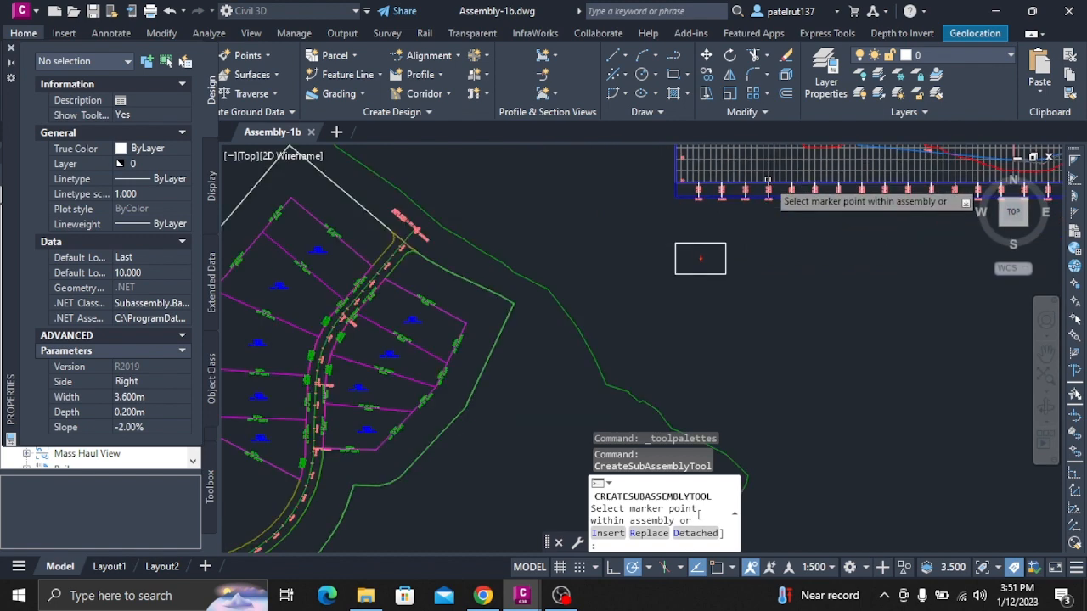
{"action": "scroll", "coordinate": [683, 248], "scroll_direction": "up", "scroll_amount": 8}
{"action": "scroll", "coordinate": [671, 238], "scroll_direction": "up", "scroll_amount": 3}
{"action": "scroll", "coordinate": [717, 212], "scroll_direction": "down", "scroll_amount": 5}
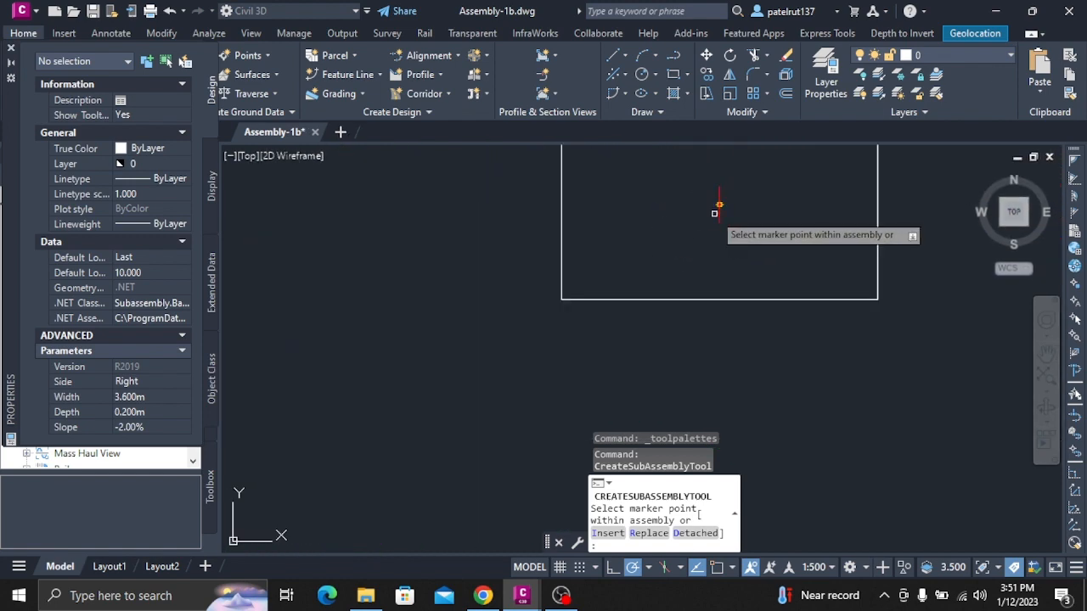
{"action": "scroll", "coordinate": [721, 210], "scroll_direction": "up", "scroll_amount": 5}
{"action": "scroll", "coordinate": [721, 210], "scroll_direction": "up", "scroll_amount": 2}
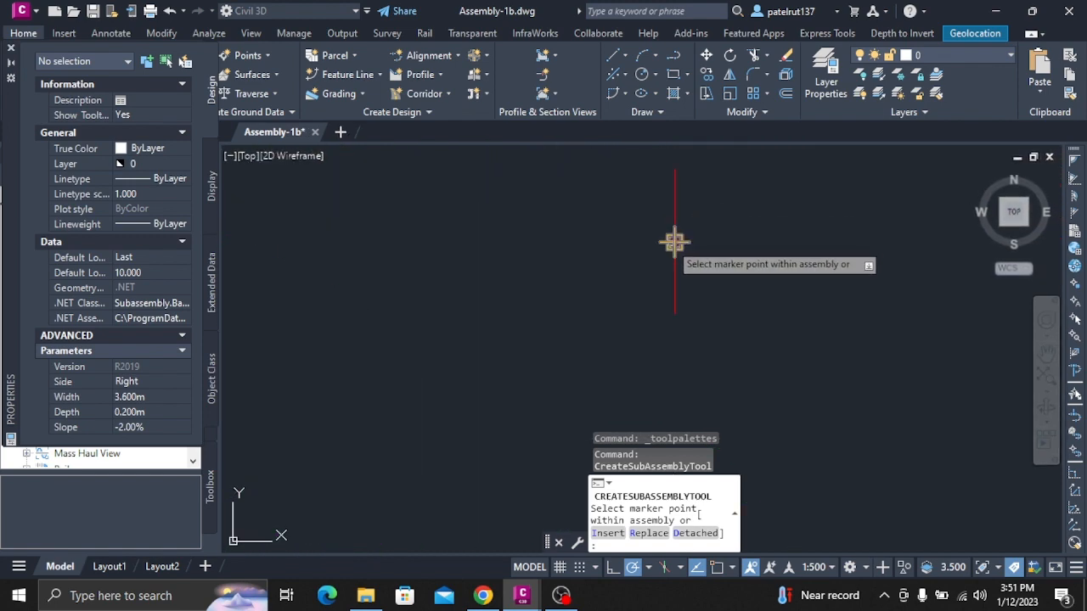
{"action": "left_click", "coordinate": [673, 243]}
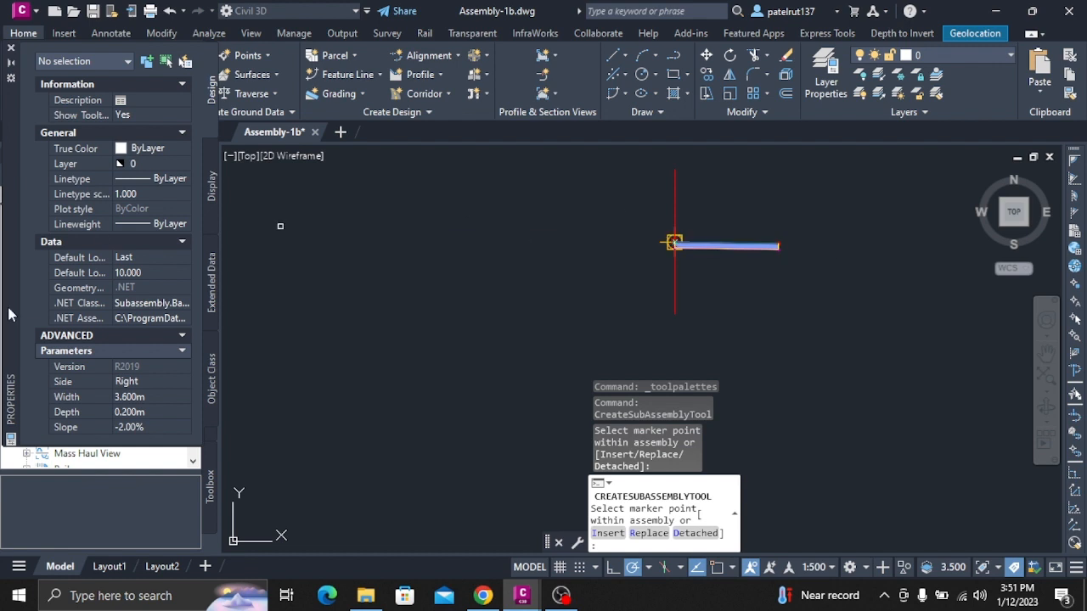
Set the lane side to Left, attach a second BasicLane at the baseline marker, and end the placement.
{"action": "left_click", "coordinate": [132, 383]}
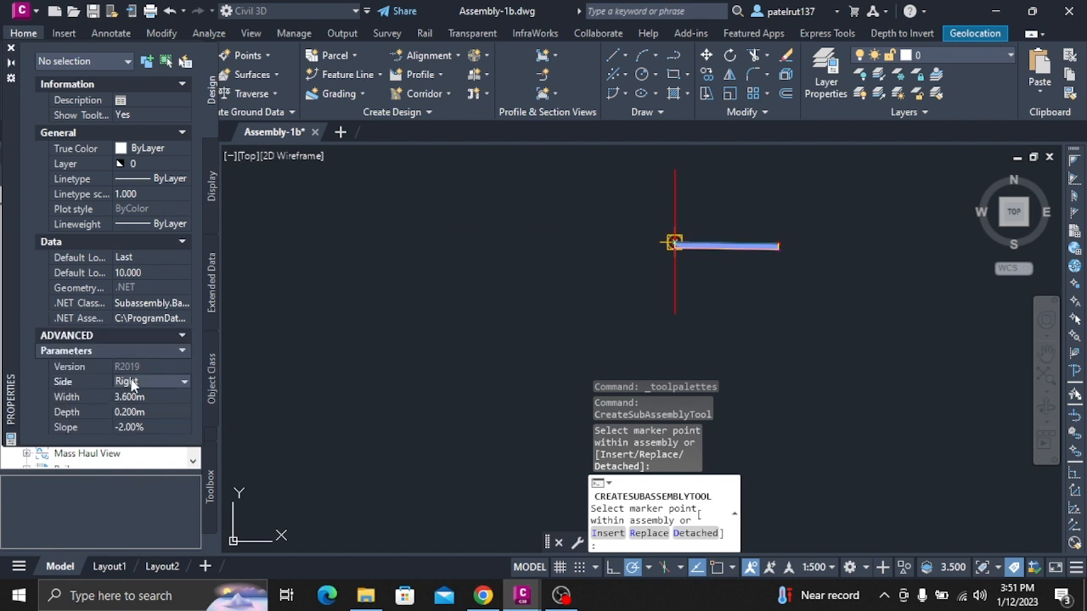
{"action": "left_click", "coordinate": [133, 383]}
{"action": "left_click", "coordinate": [127, 412]}
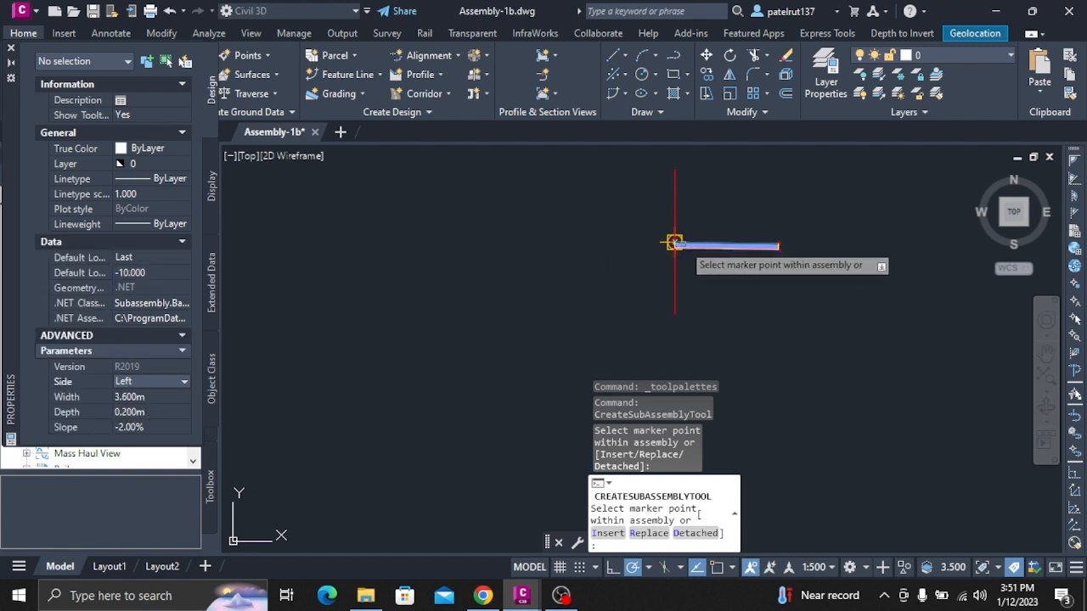
{"action": "left_click", "coordinate": [673, 242]}
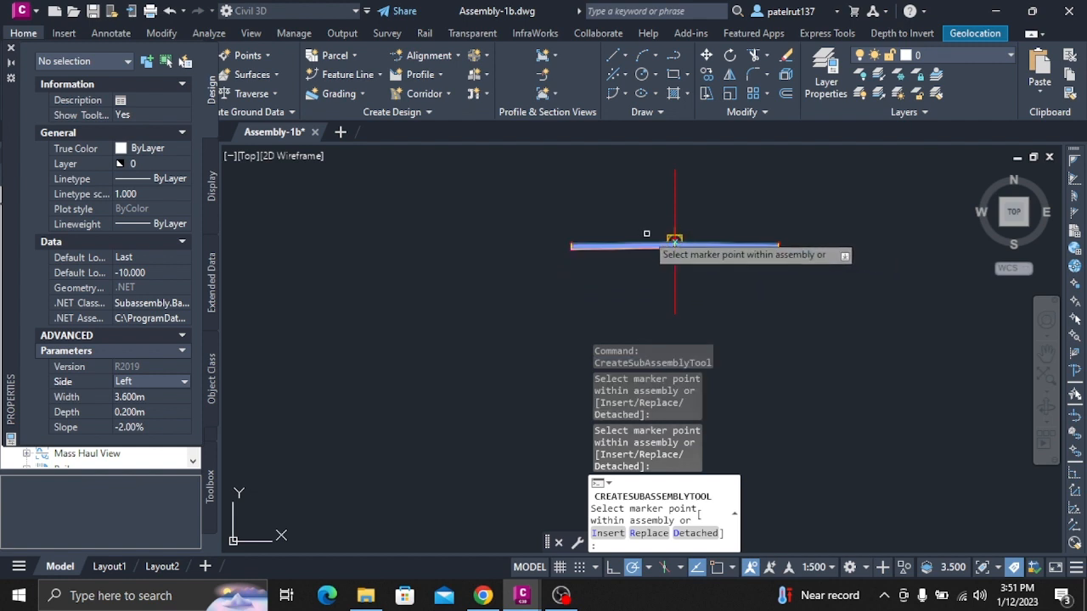
{"action": "key", "text": "Escape"}
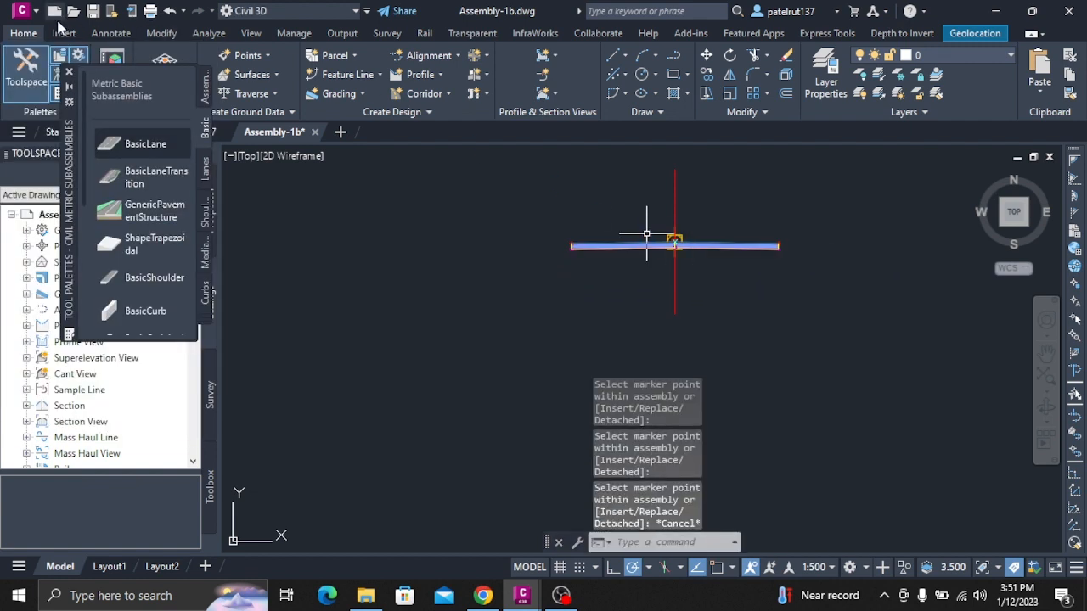
{"action": "left_click", "coordinate": [69, 72]}
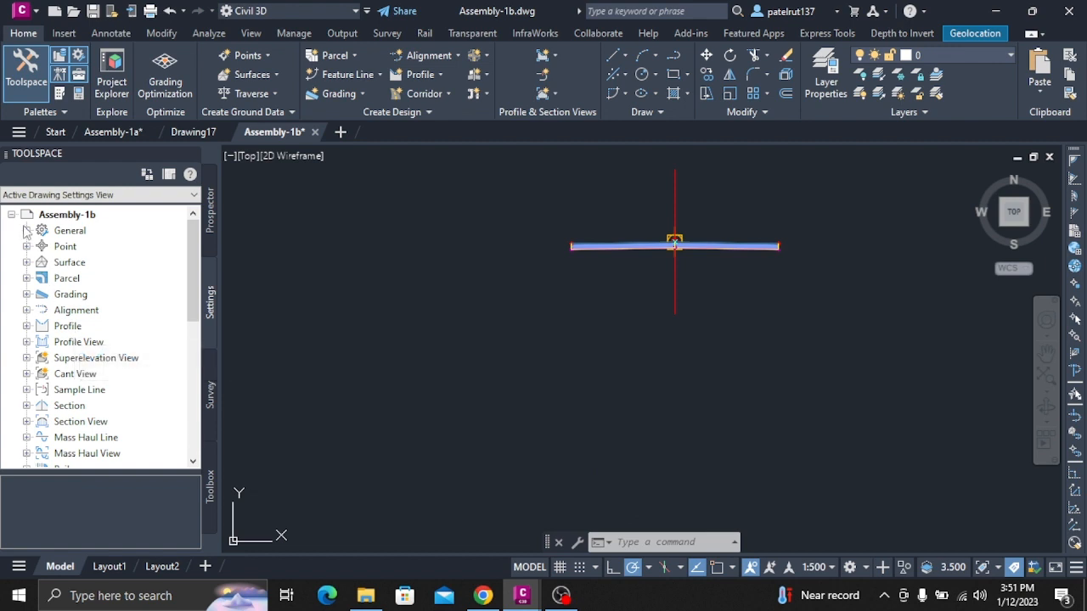
Examine the structure of Assembly - (1) in Prospector, expanding its Baseline and the Right and Left subassembly groups.
{"action": "scroll", "coordinate": [95, 397], "scroll_direction": "down", "scroll_amount": 2}
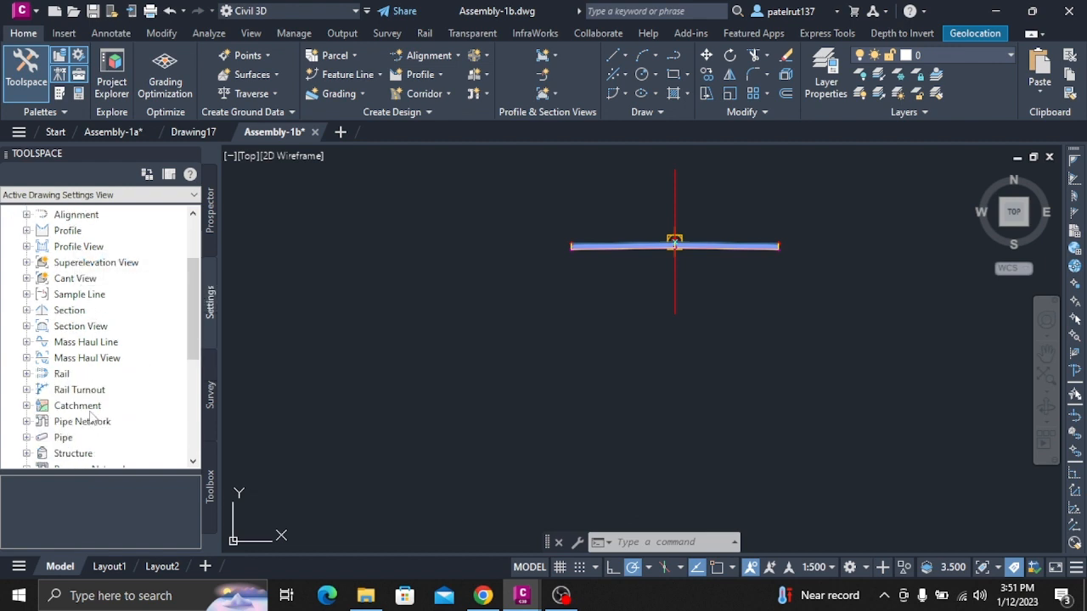
{"action": "left_click", "coordinate": [212, 225]}
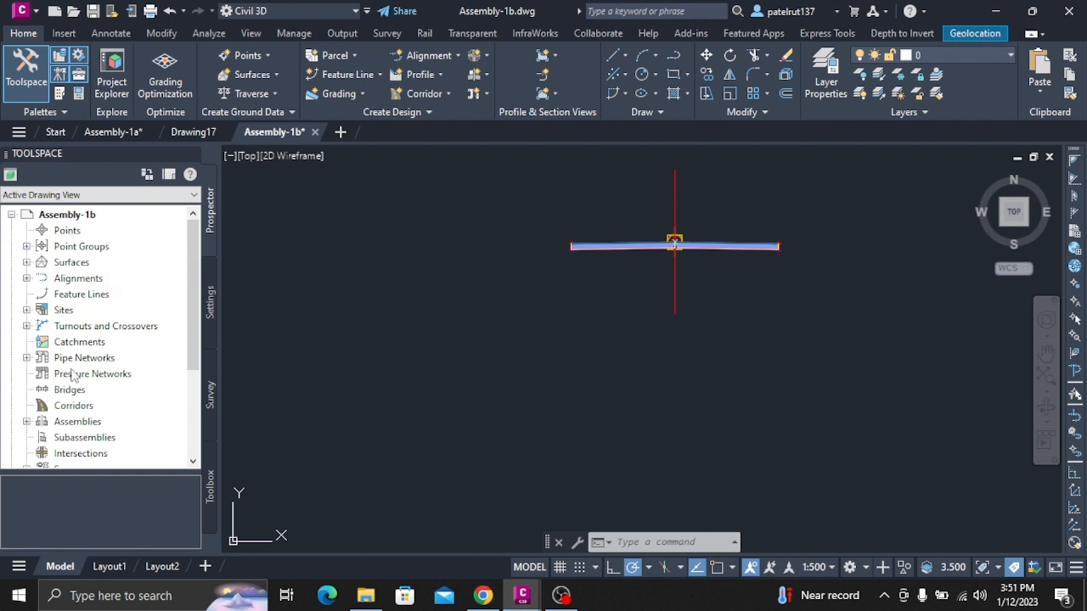
{"action": "left_click", "coordinate": [27, 422]}
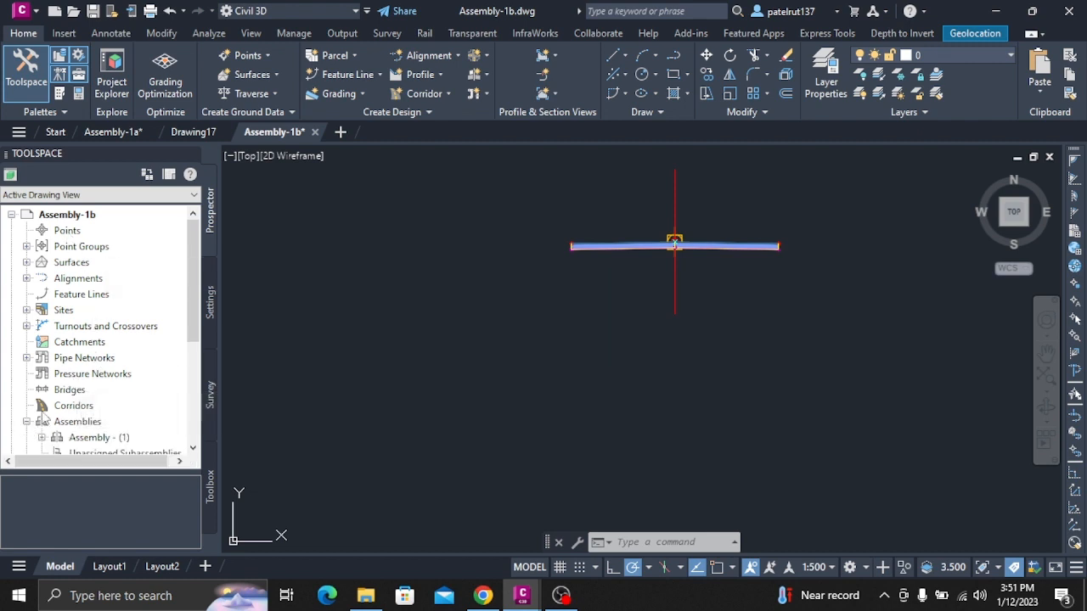
{"action": "scroll", "coordinate": [116, 384], "scroll_direction": "down", "scroll_amount": 2}
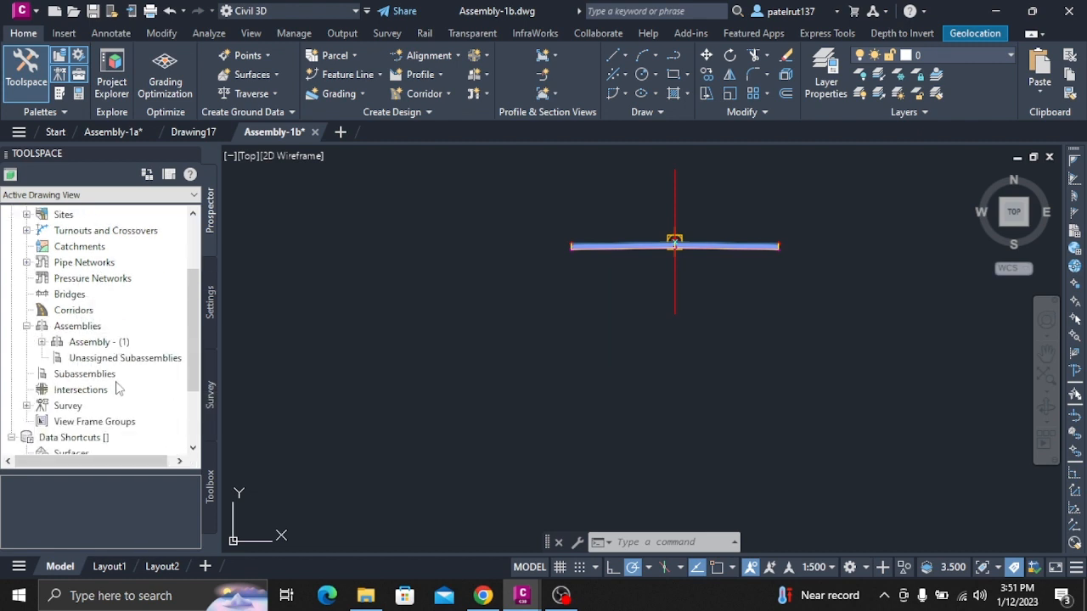
{"action": "left_click", "coordinate": [41, 342]}
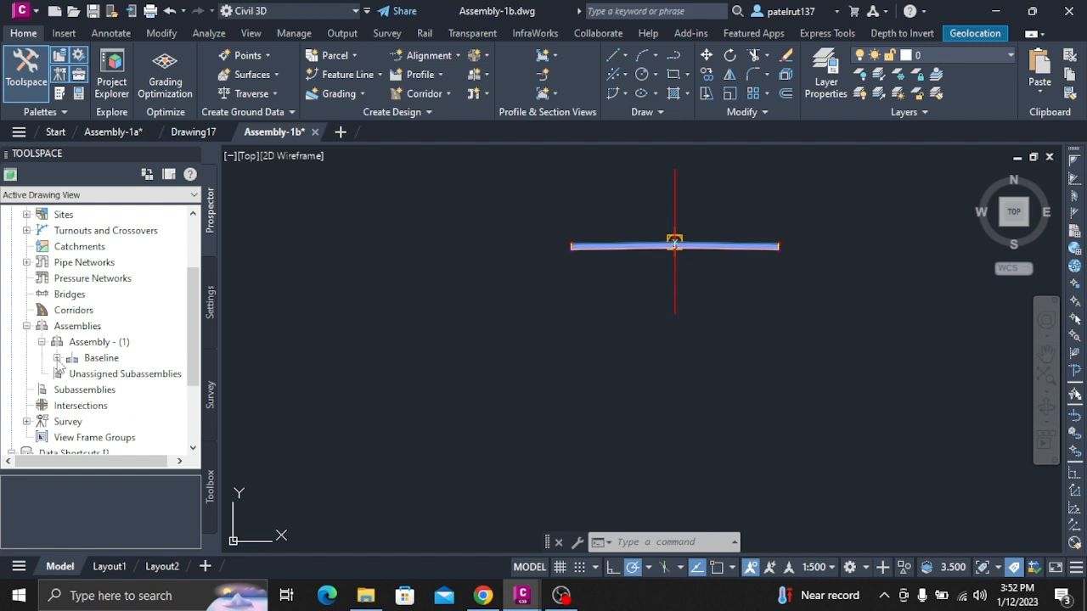
{"action": "left_click", "coordinate": [57, 358]}
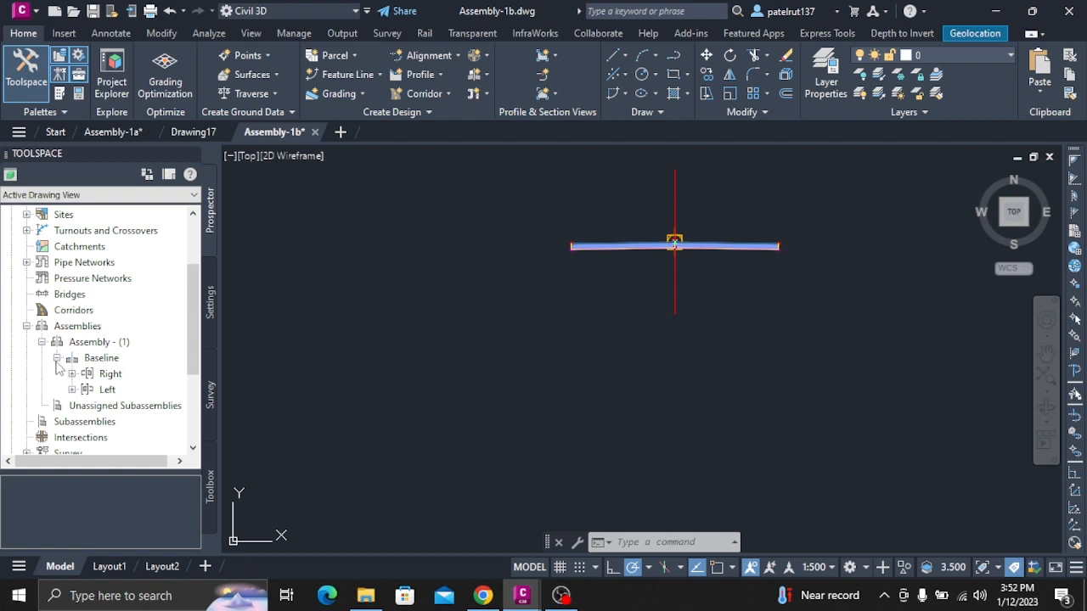
{"action": "left_click", "coordinate": [72, 374]}
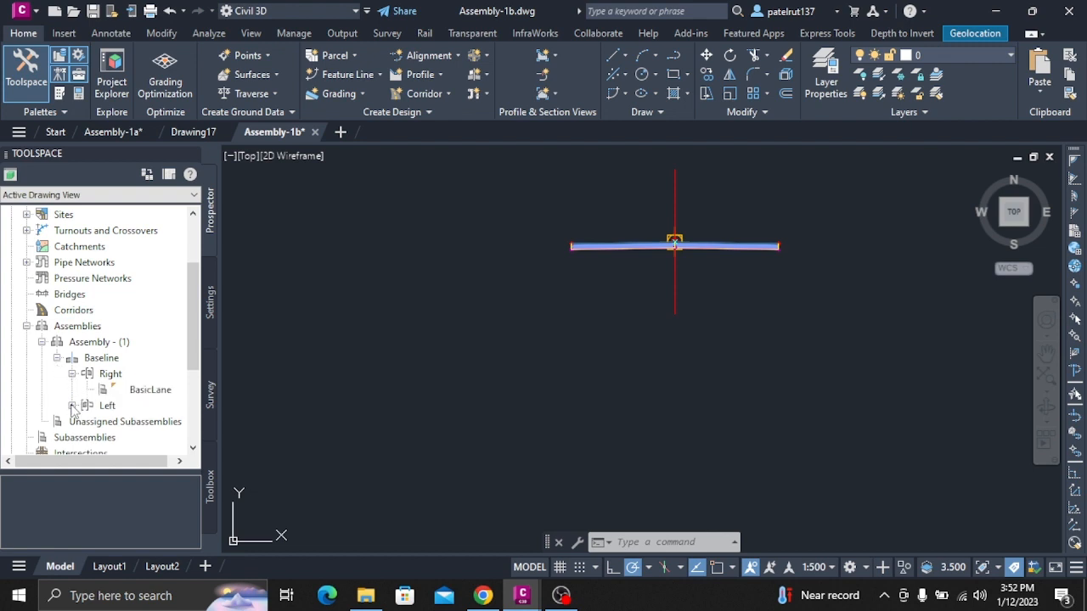
{"action": "left_click", "coordinate": [72, 406]}
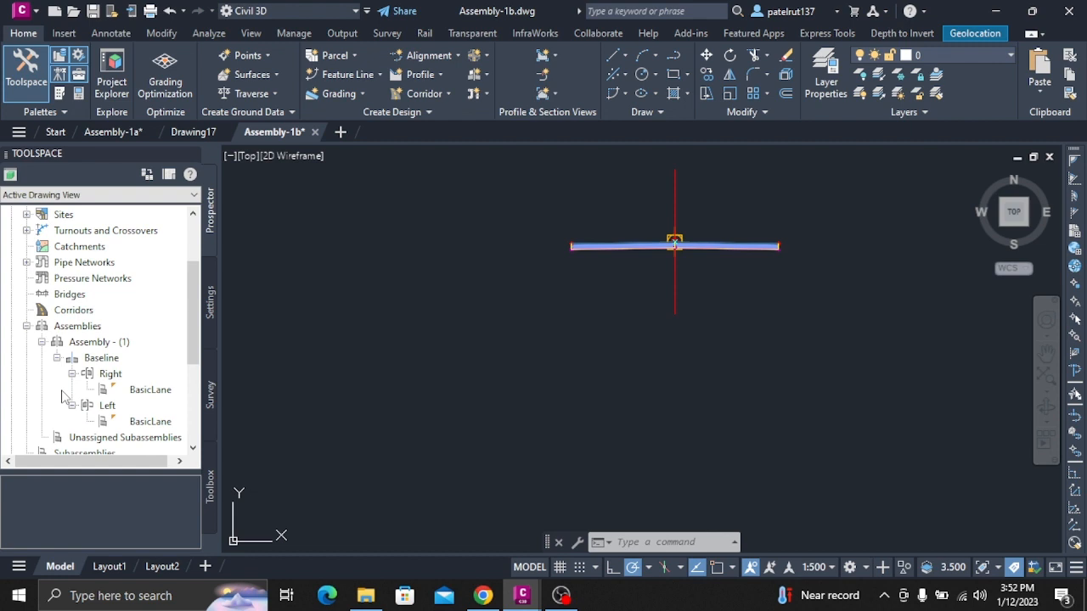
Open the feature settings of the Subassembly collection in the drawing settings.
{"action": "left_click", "coordinate": [212, 299]}
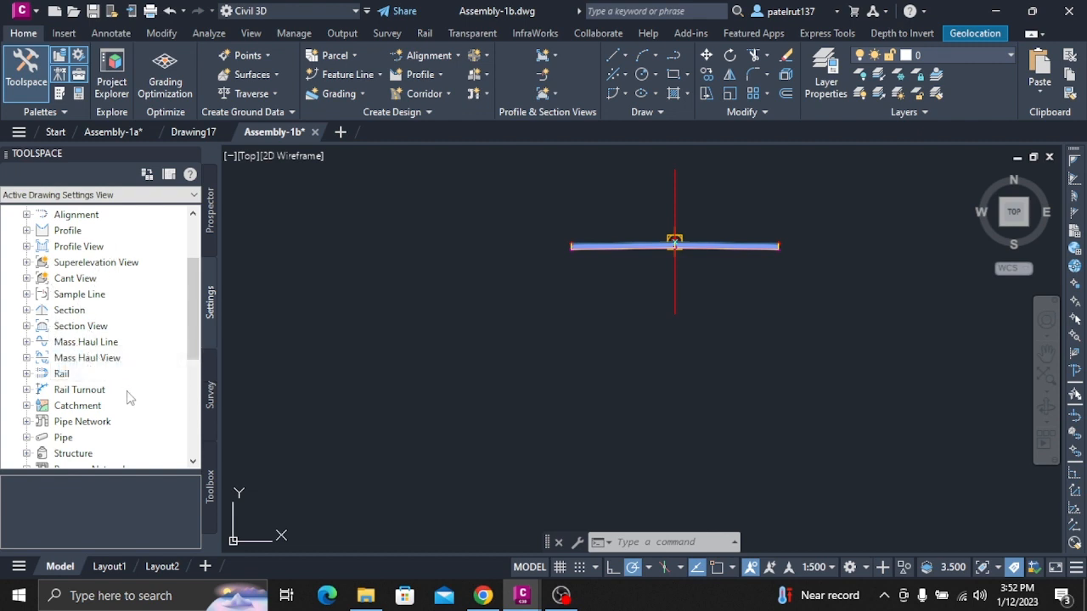
{"action": "scroll", "coordinate": [123, 408], "scroll_direction": "down", "scroll_amount": 3}
{"action": "scroll", "coordinate": [116, 386], "scroll_direction": "up", "scroll_amount": 3}
{"action": "scroll", "coordinate": [102, 411], "scroll_direction": "down", "scroll_amount": 4}
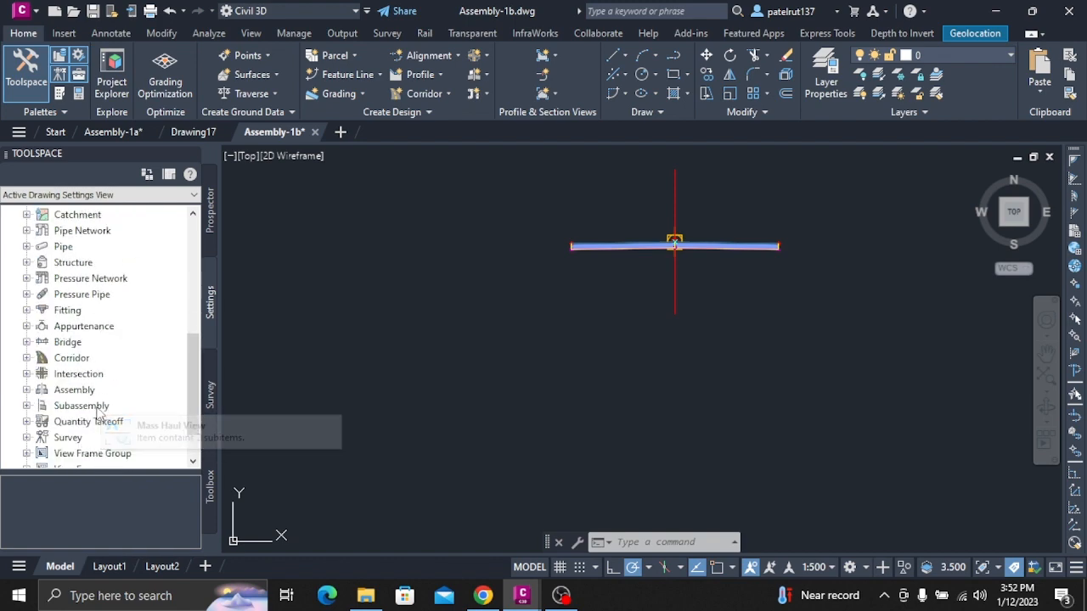
{"action": "right_click", "coordinate": [97, 407]}
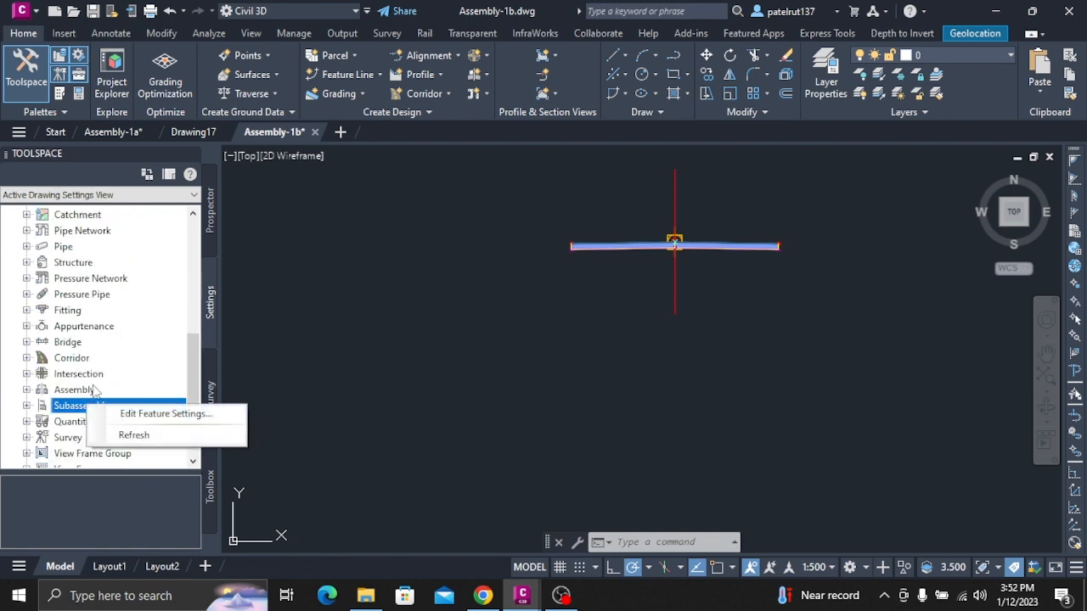
{"action": "left_click", "coordinate": [157, 414]}
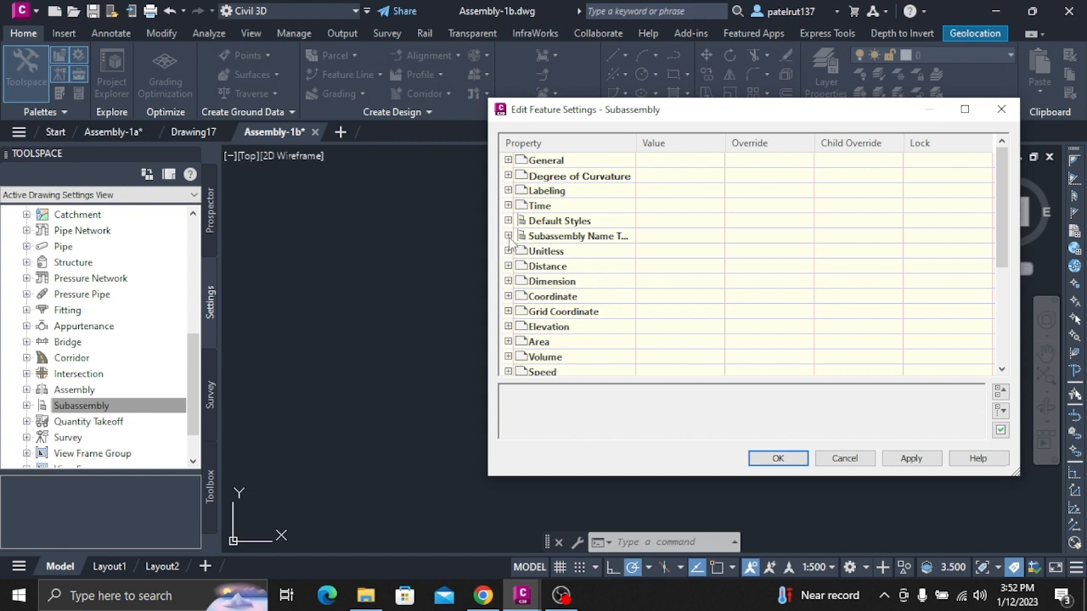
Examine the property fields and number styles offered in the Create From Macro name template under the subassembly name templates.
{"action": "left_click", "coordinate": [508, 236]}
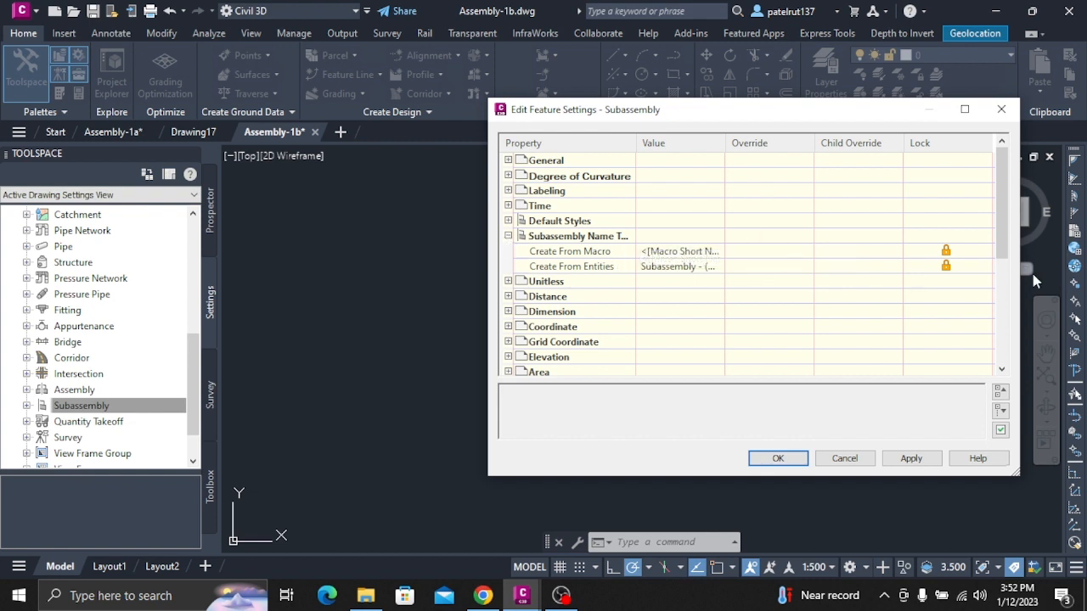
{"action": "left_click", "coordinate": [832, 251]}
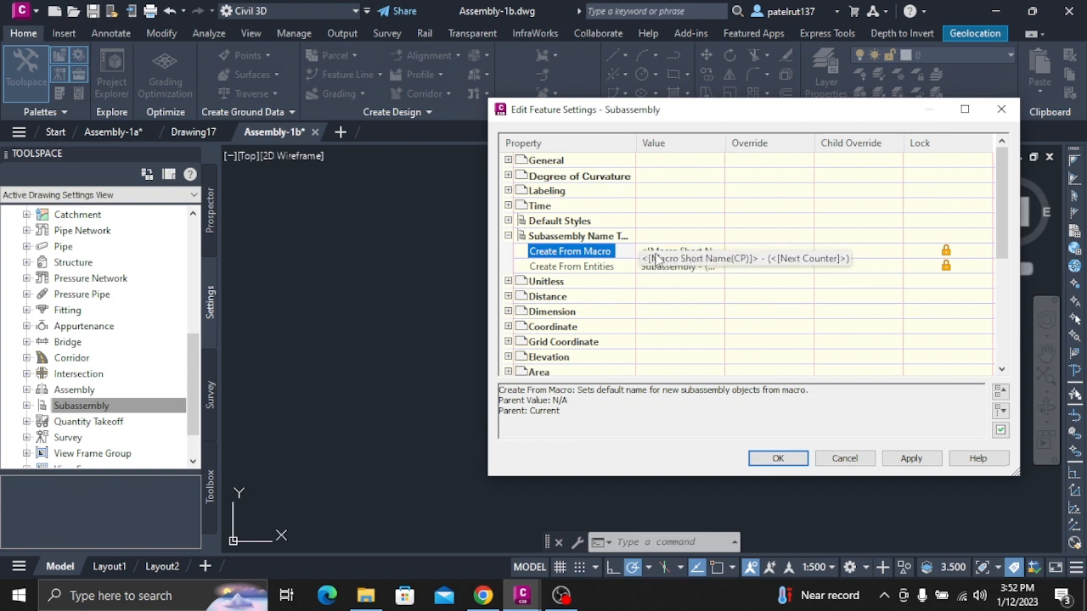
{"action": "left_click", "coordinate": [671, 251]}
{"action": "left_click", "coordinate": [717, 252]}
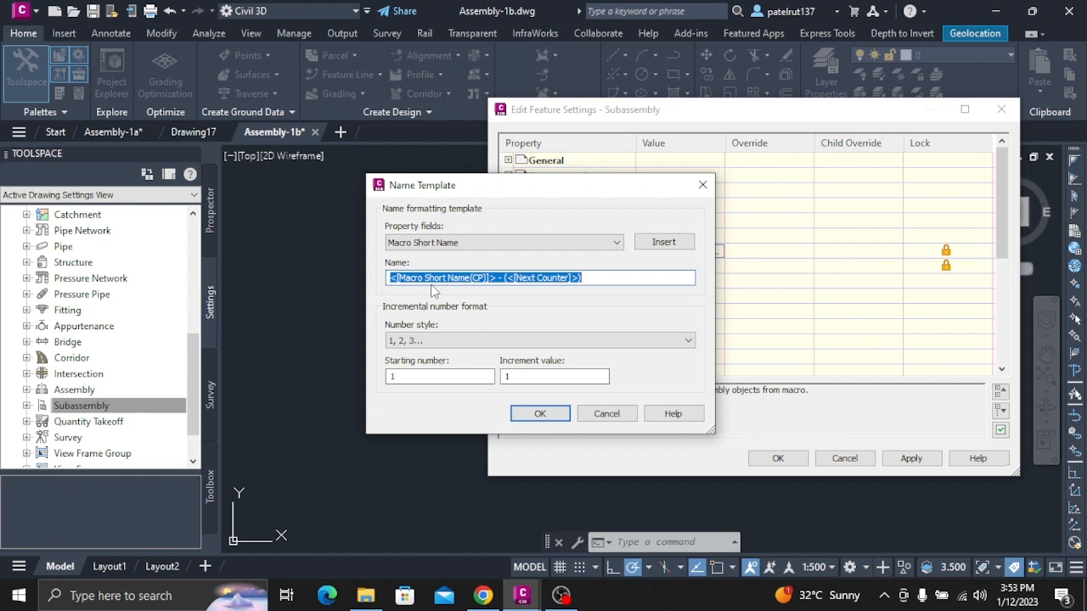
{"action": "left_click", "coordinate": [461, 242]}
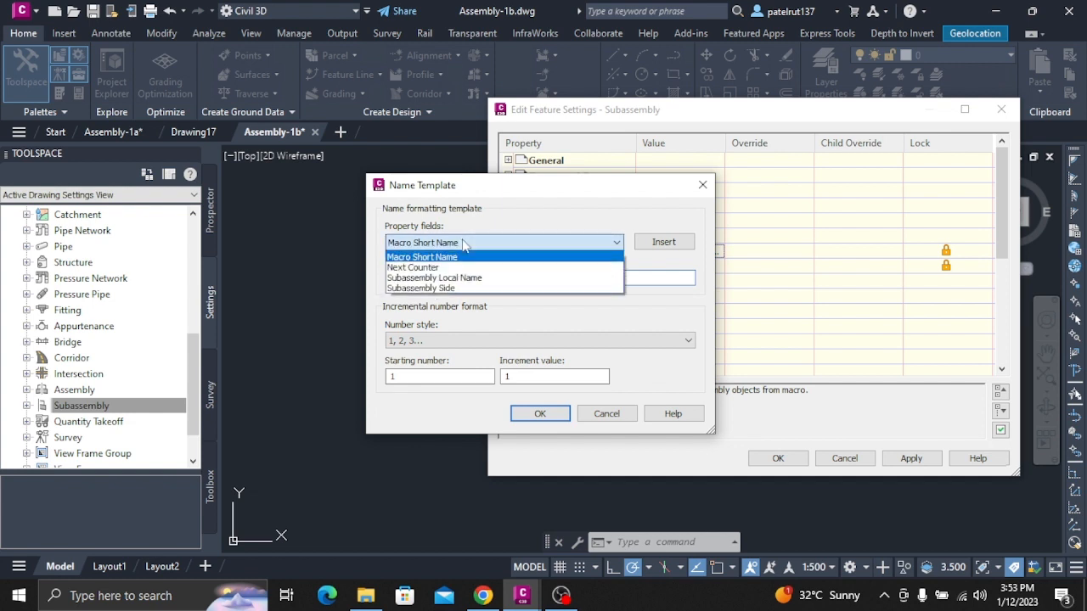
{"action": "left_click", "coordinate": [414, 268]}
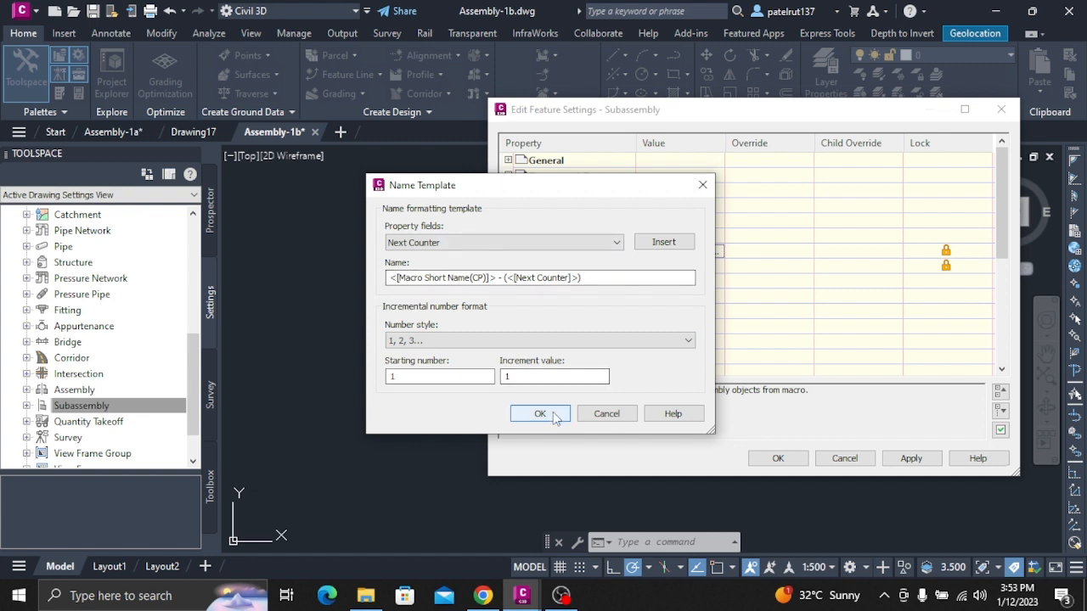
{"action": "left_click", "coordinate": [416, 340]}
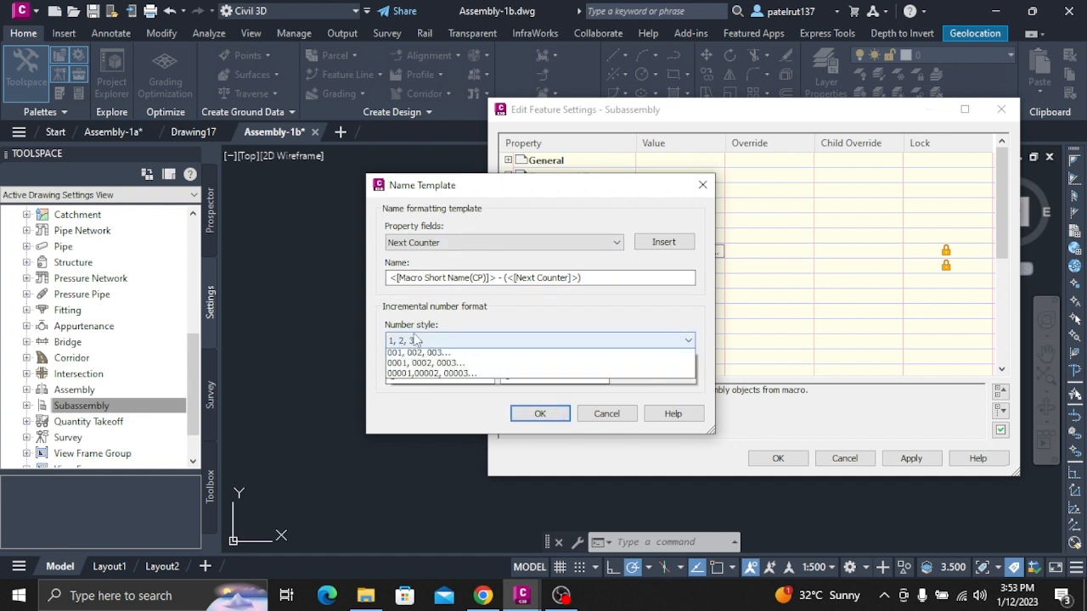
{"action": "left_click", "coordinate": [416, 339]}
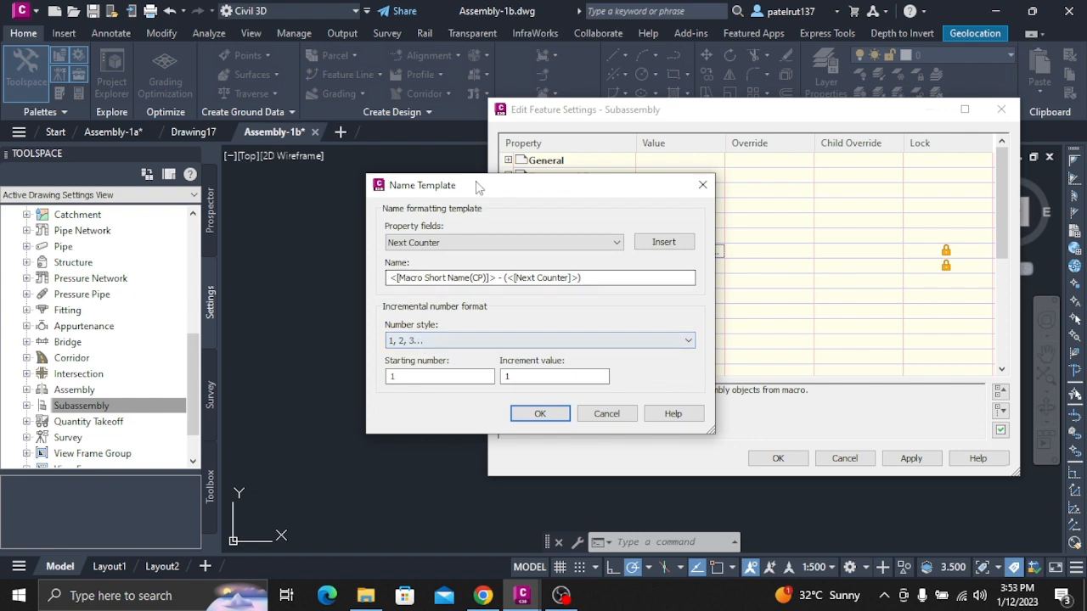
{"action": "left_click_drag", "start_coordinate": [480, 185], "coordinate": [344, 177]}
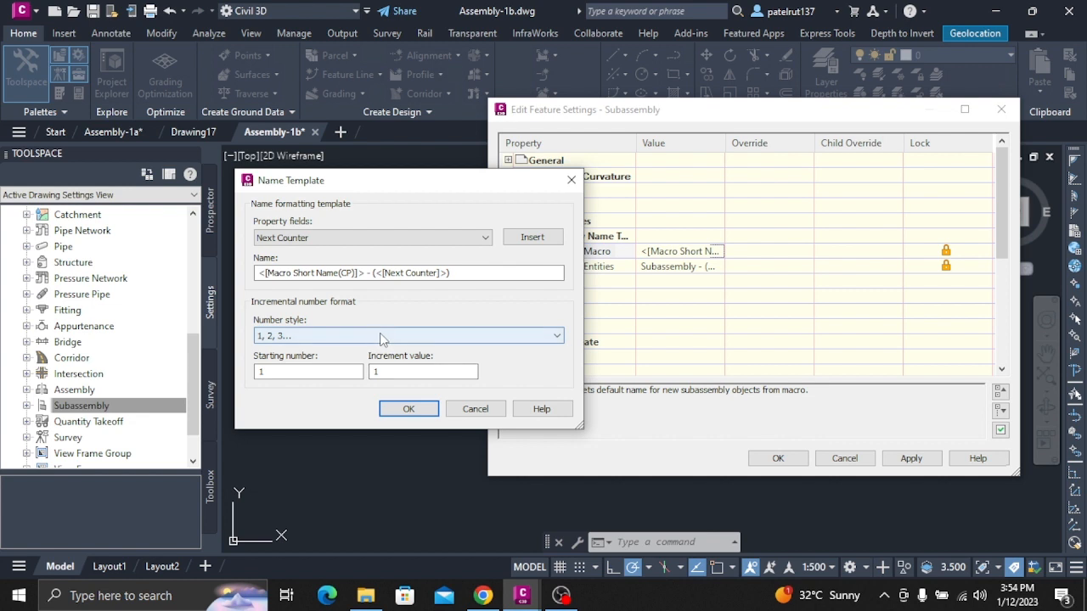
{"action": "left_click", "coordinate": [407, 408]}
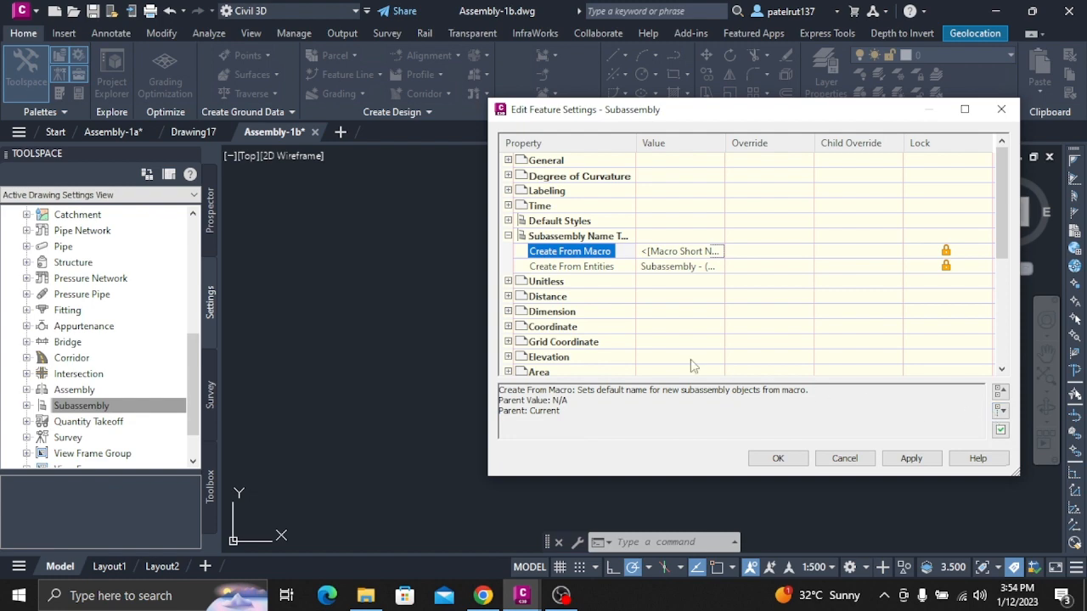
Set the Create From Macro name template to Macro Short Name followed by Subassembly Side, and accept the feature settings.
{"action": "left_click", "coordinate": [757, 341]}
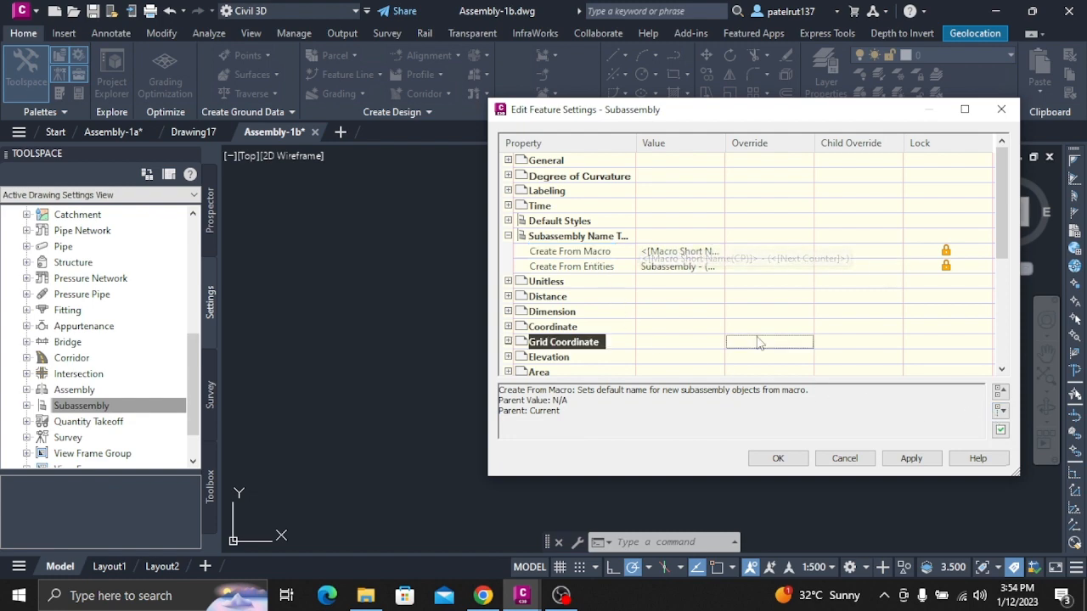
{"action": "left_click", "coordinate": [713, 251]}
{"action": "left_click", "coordinate": [715, 251]}
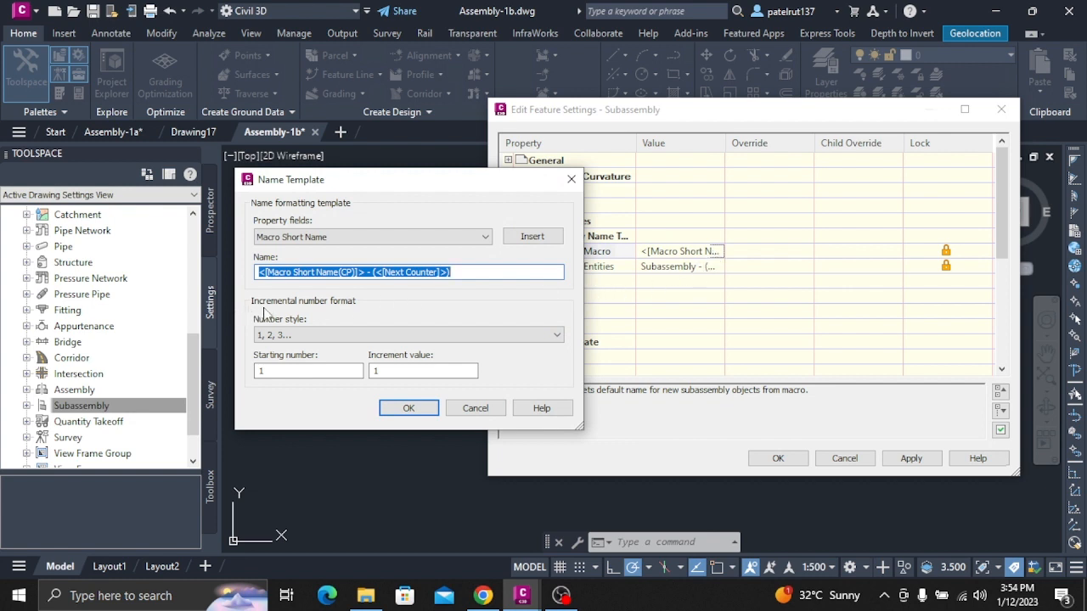
{"action": "left_click", "coordinate": [543, 238]}
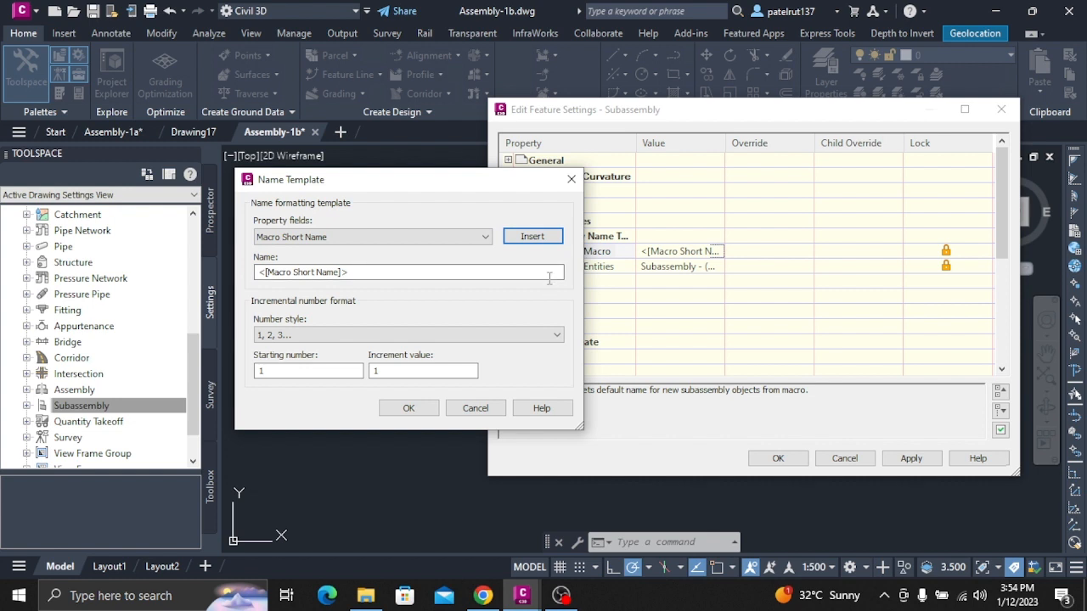
{"action": "left_click", "coordinate": [396, 238]}
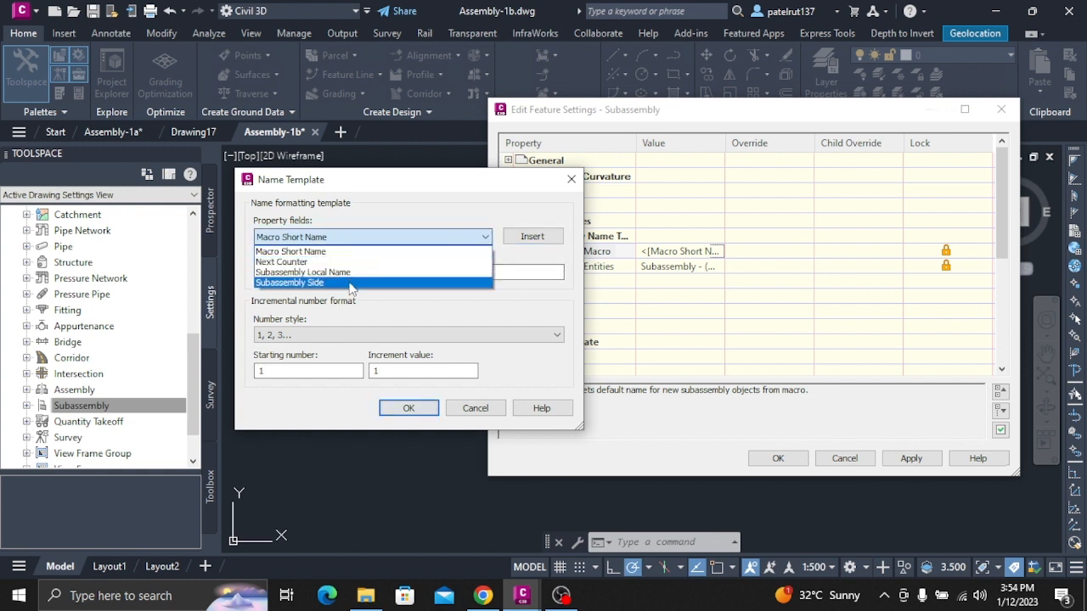
{"action": "left_click", "coordinate": [351, 283]}
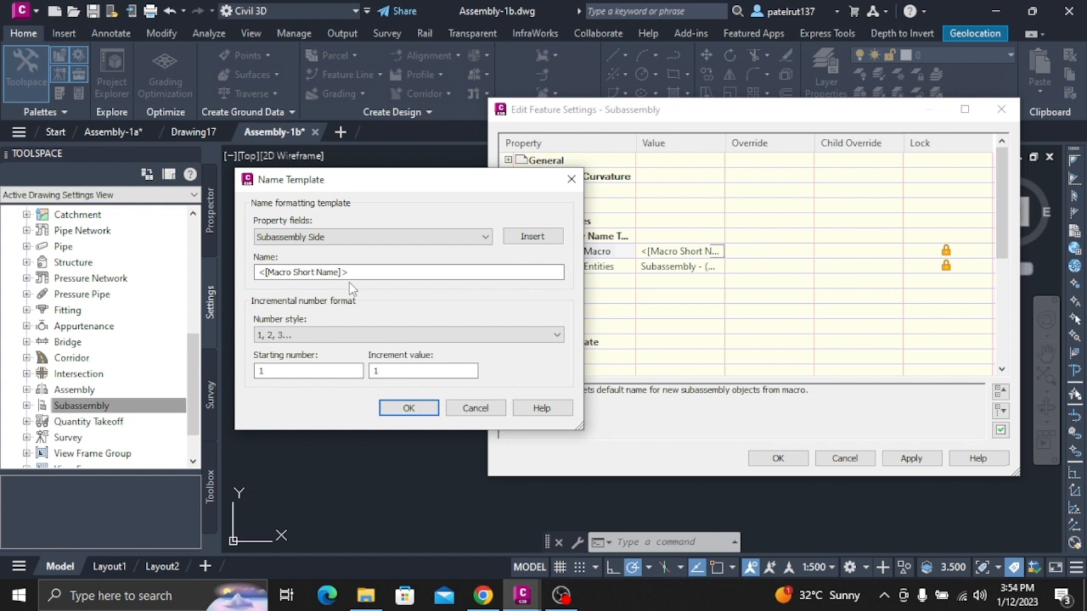
{"action": "left_click", "coordinate": [532, 236]}
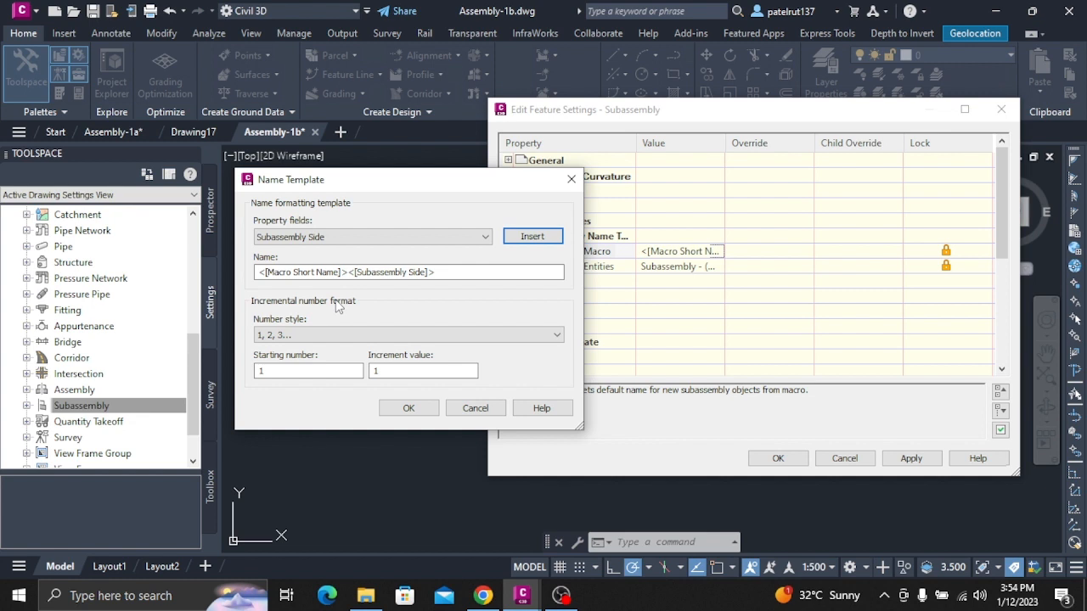
{"action": "left_click", "coordinate": [411, 408]}
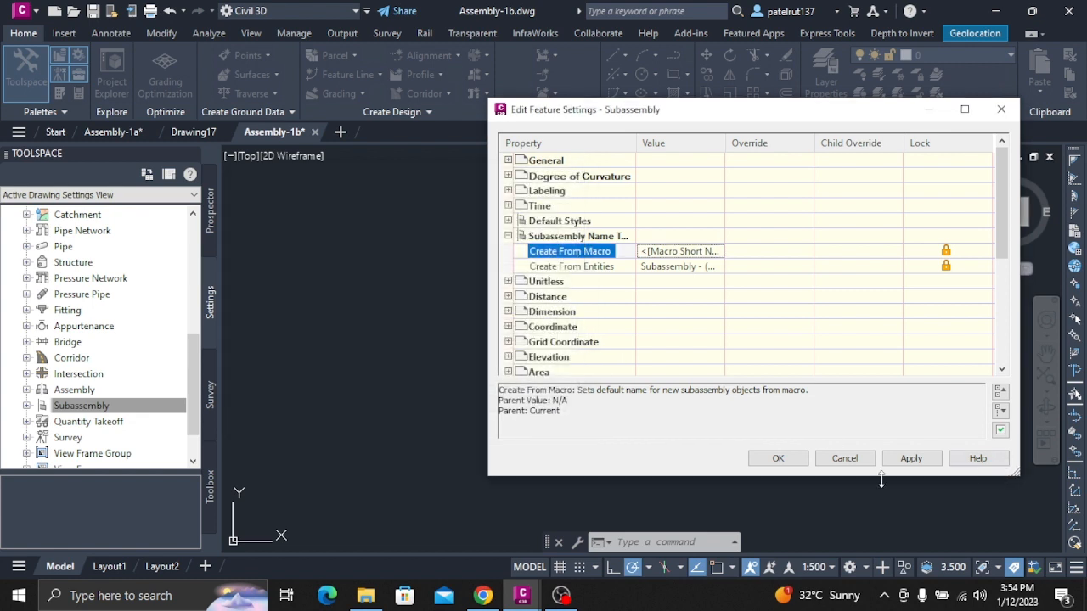
{"action": "left_click", "coordinate": [777, 454]}
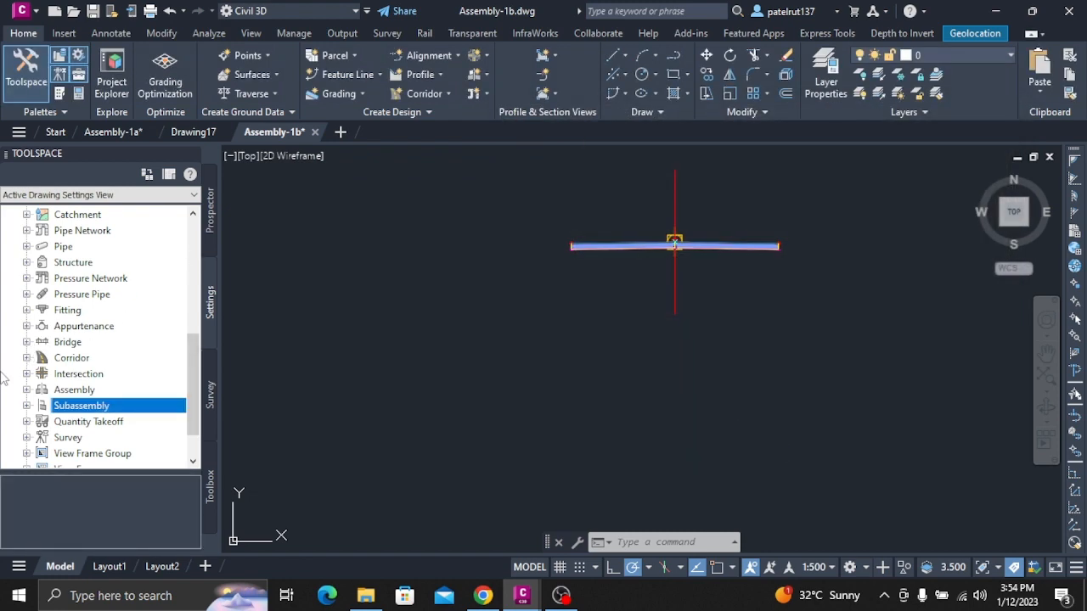
Open the command settings of CreateSubAssemblyTool under Subassembly and expand the Subassembly Options.
{"action": "left_click", "coordinate": [27, 405]}
{"action": "left_click", "coordinate": [42, 422]}
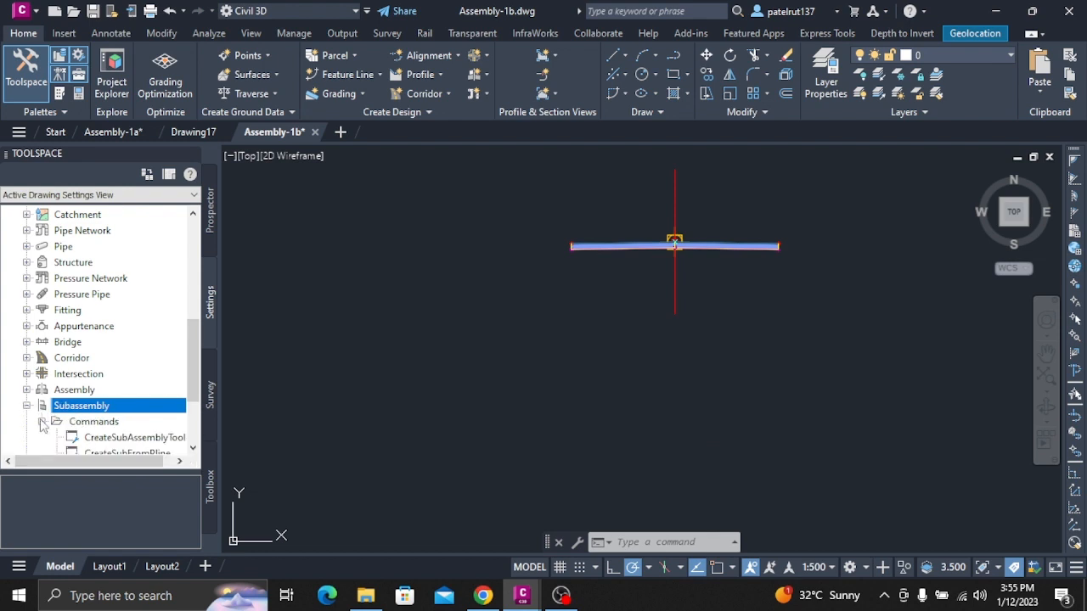
{"action": "scroll", "coordinate": [97, 416], "scroll_direction": "down", "scroll_amount": 2}
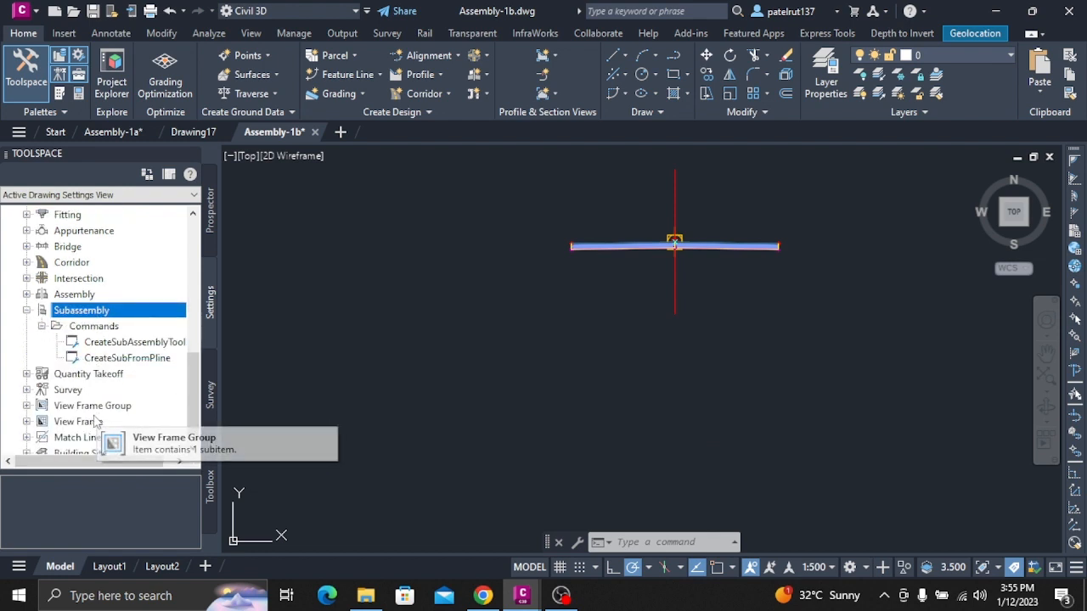
{"action": "left_click", "coordinate": [129, 343]}
{"action": "right_click", "coordinate": [128, 345]}
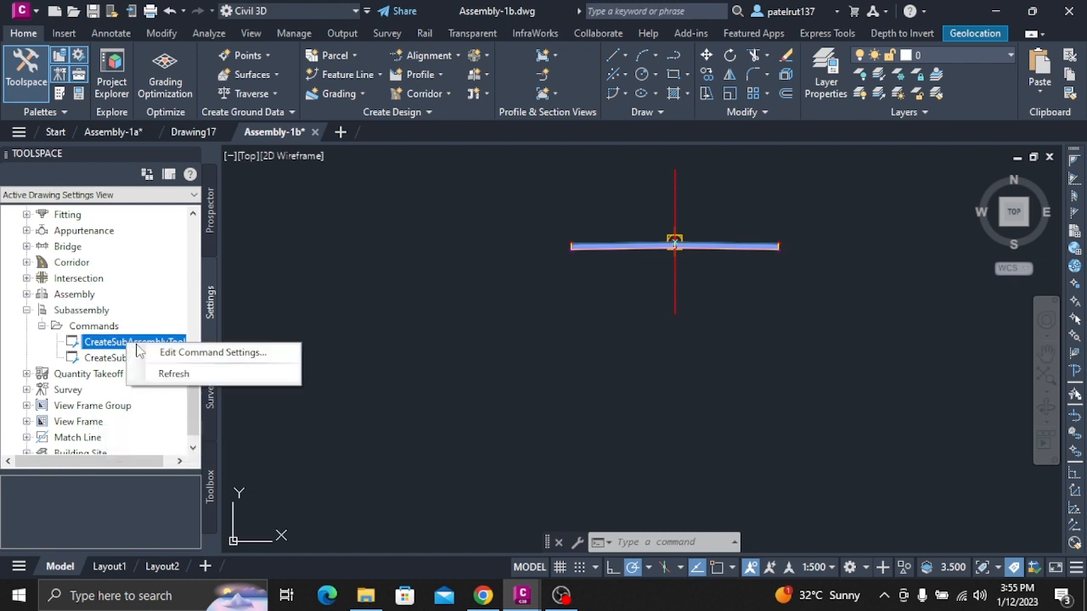
{"action": "left_click", "coordinate": [208, 352]}
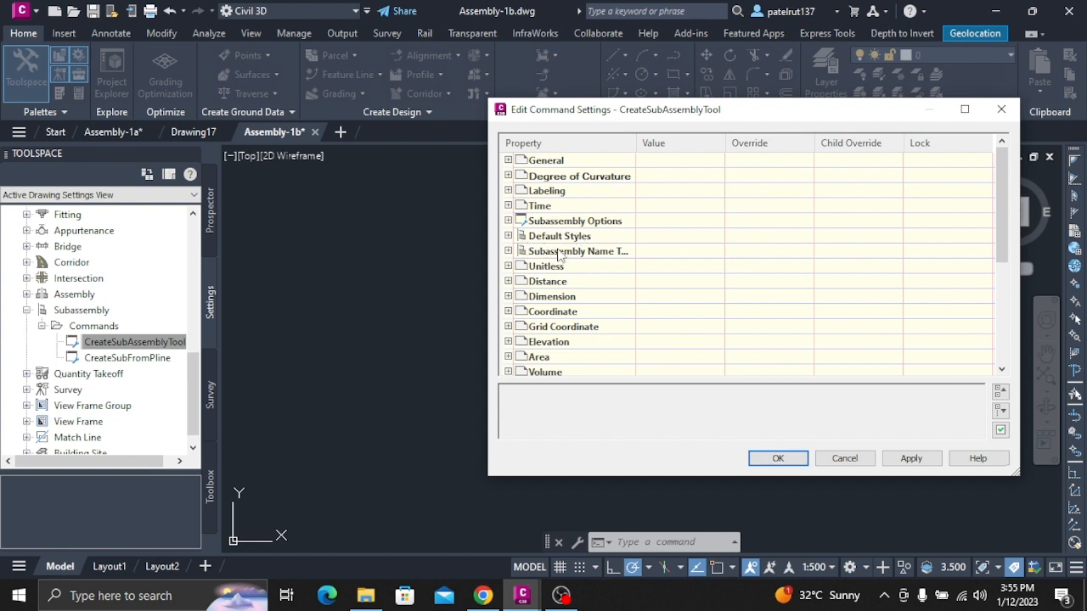
{"action": "left_click", "coordinate": [508, 221]}
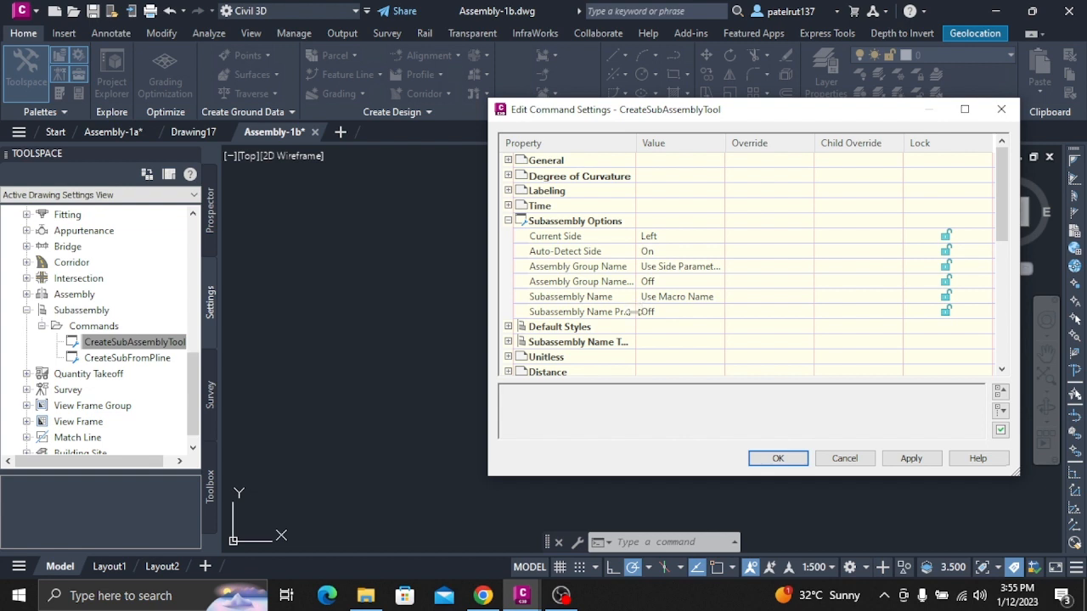
Set the Subassembly Name option to Use Name Template and accept the command settings.
{"action": "left_click", "coordinate": [670, 300]}
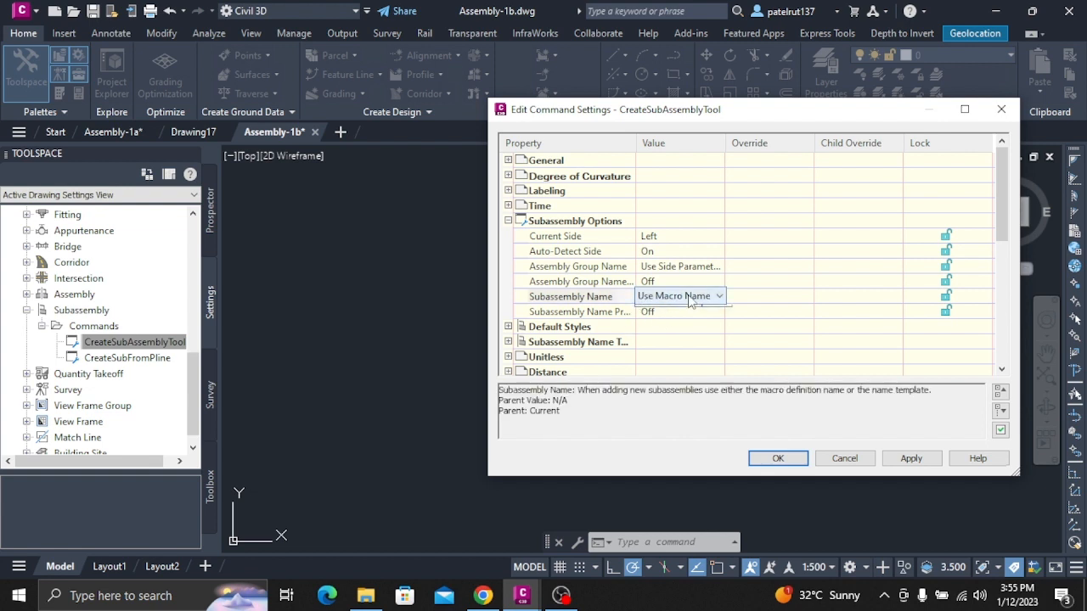
{"action": "left_click", "coordinate": [692, 301]}
{"action": "left_click", "coordinate": [683, 325]}
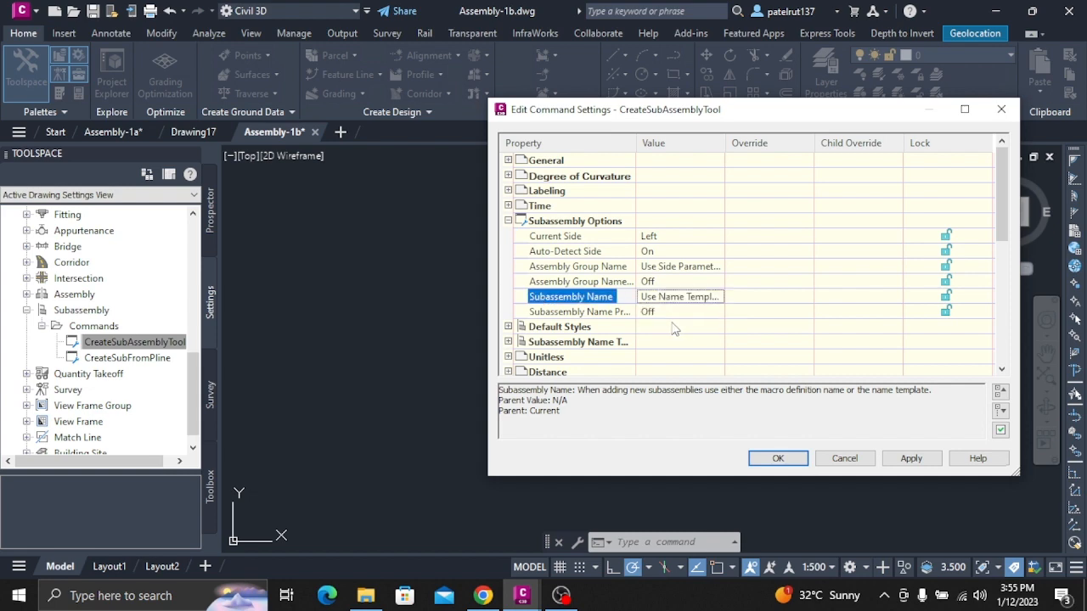
{"action": "left_click", "coordinate": [773, 458]}
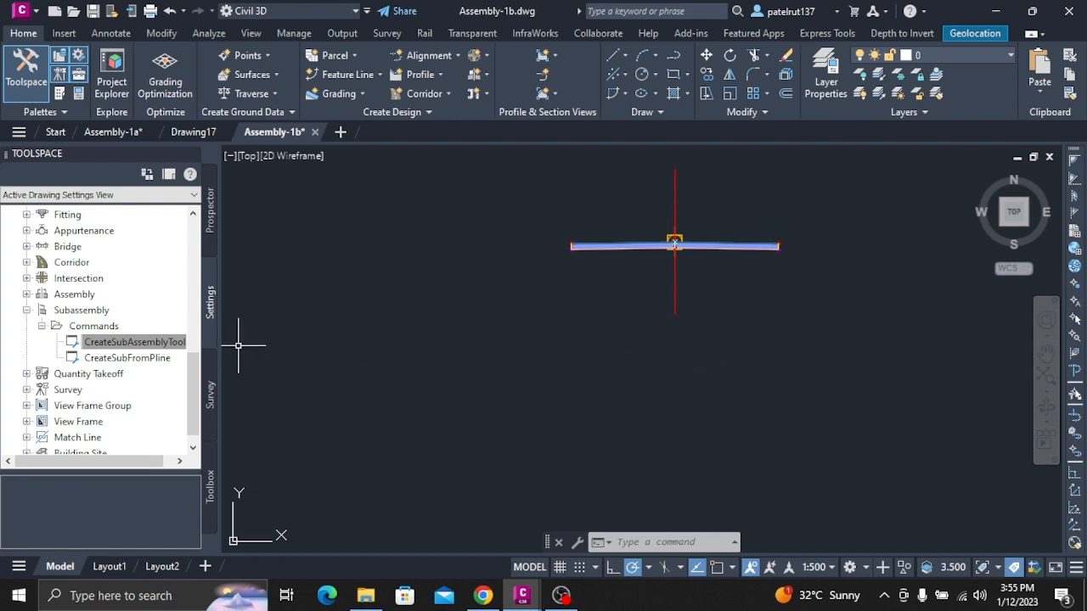
Attach a BasicCurbAndGutter subassembly with Side set to Right to the marker point at the centre of the assembly in Assembly-1b.
{"action": "left_click", "coordinate": [65, 95]}
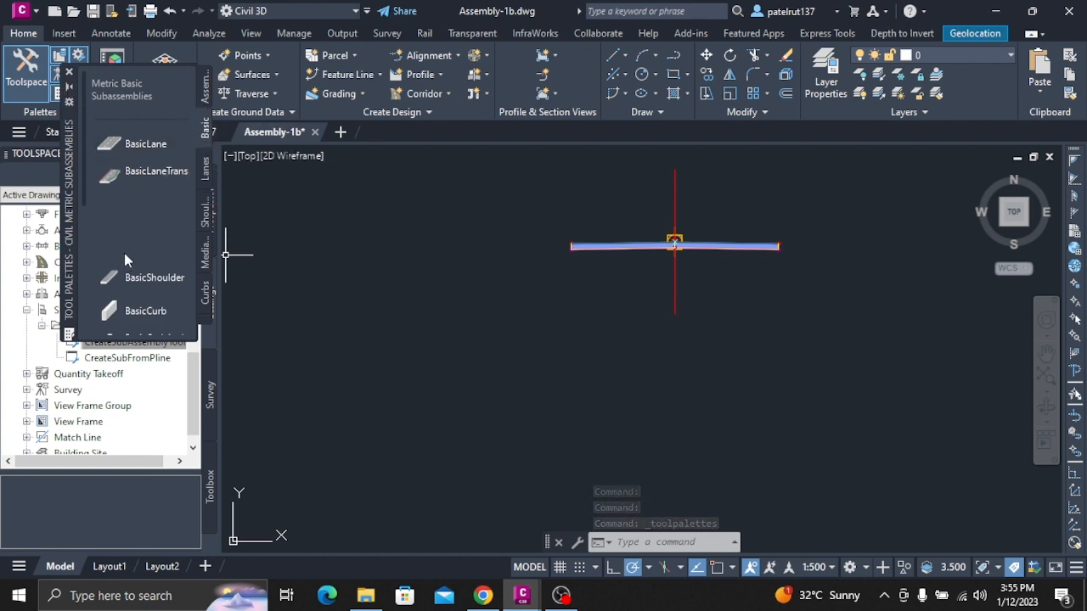
{"action": "scroll", "coordinate": [155, 286], "scroll_direction": "down", "scroll_amount": 5}
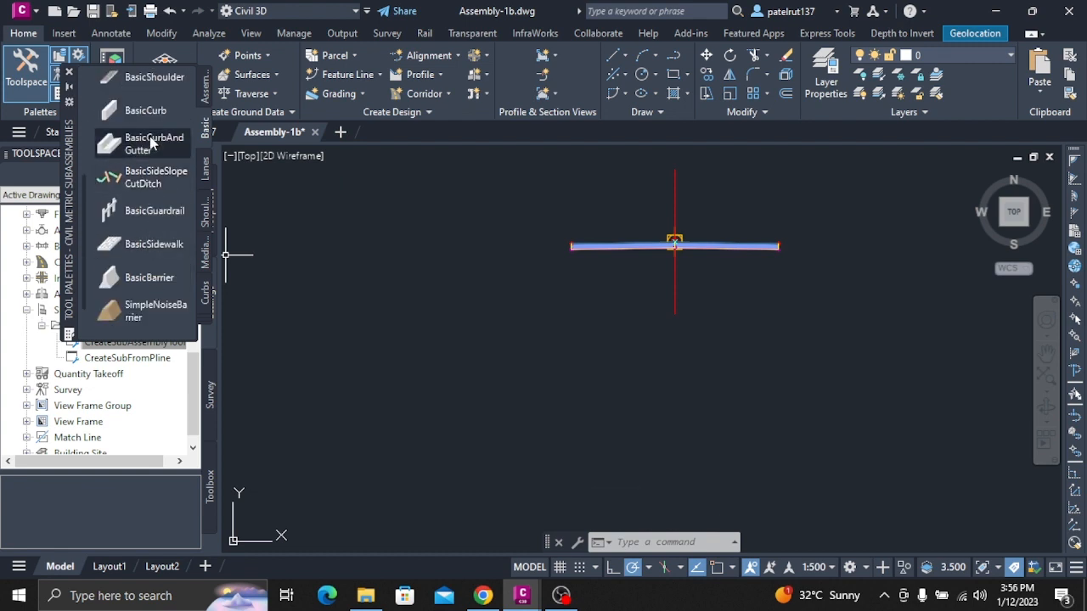
{"action": "left_click", "coordinate": [151, 142]}
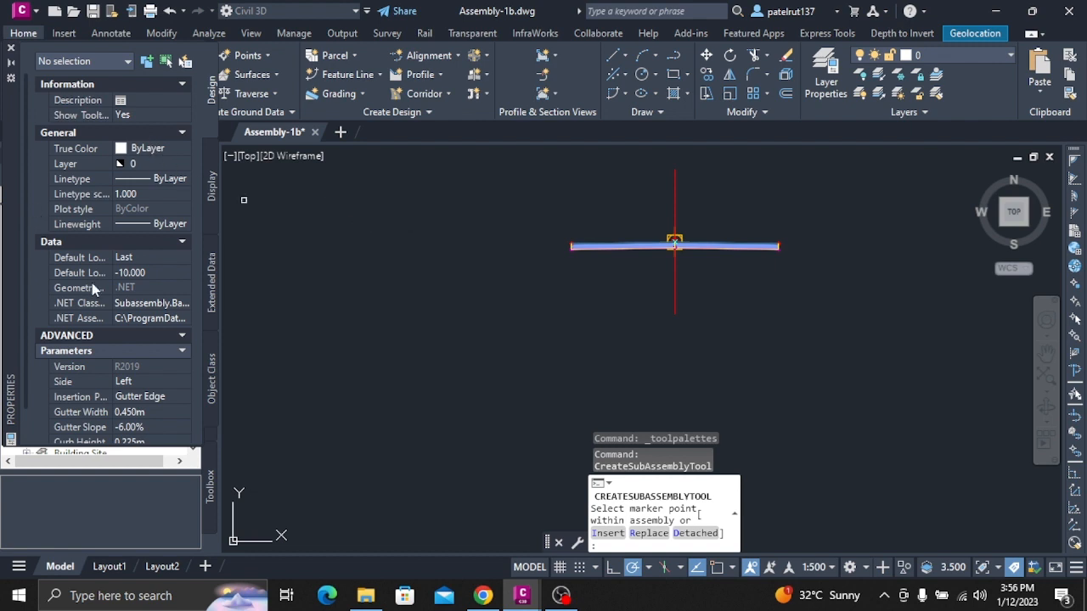
{"action": "scroll", "coordinate": [143, 383], "scroll_direction": "down", "scroll_amount": 2}
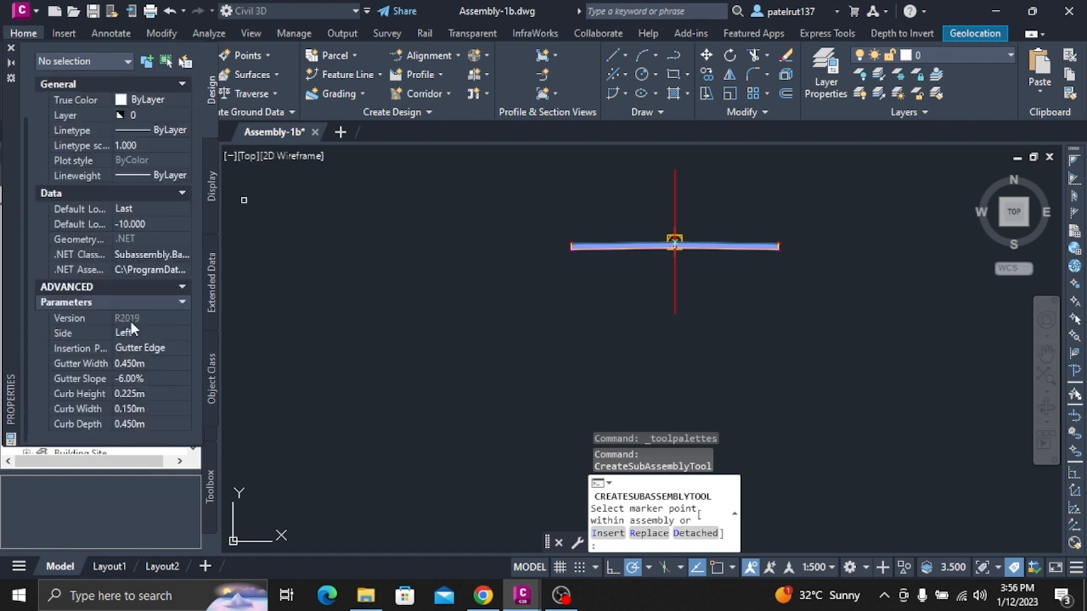
{"action": "left_click", "coordinate": [129, 333]}
{"action": "left_click", "coordinate": [131, 348]}
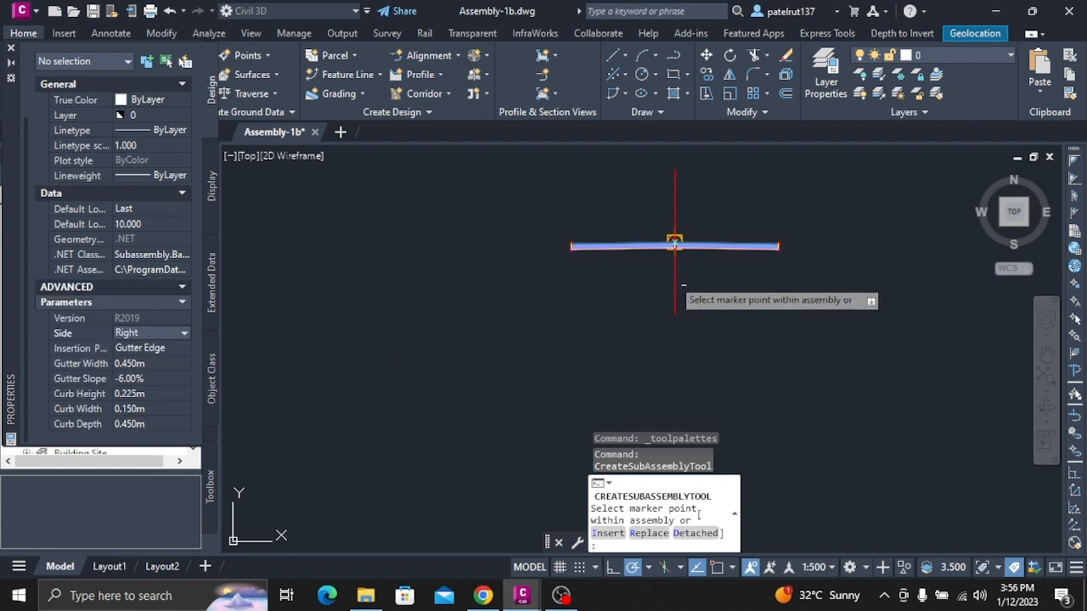
{"action": "scroll", "coordinate": [669, 248], "scroll_direction": "up", "scroll_amount": 5}
{"action": "scroll", "coordinate": [668, 250], "scroll_direction": "up", "scroll_amount": 2}
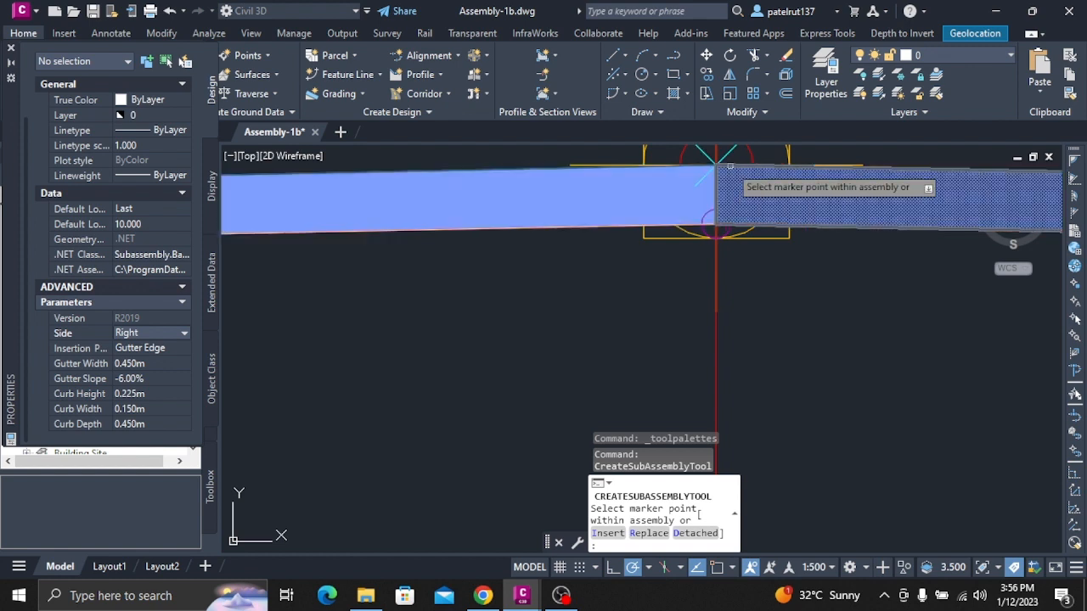
{"action": "left_click", "coordinate": [717, 160]}
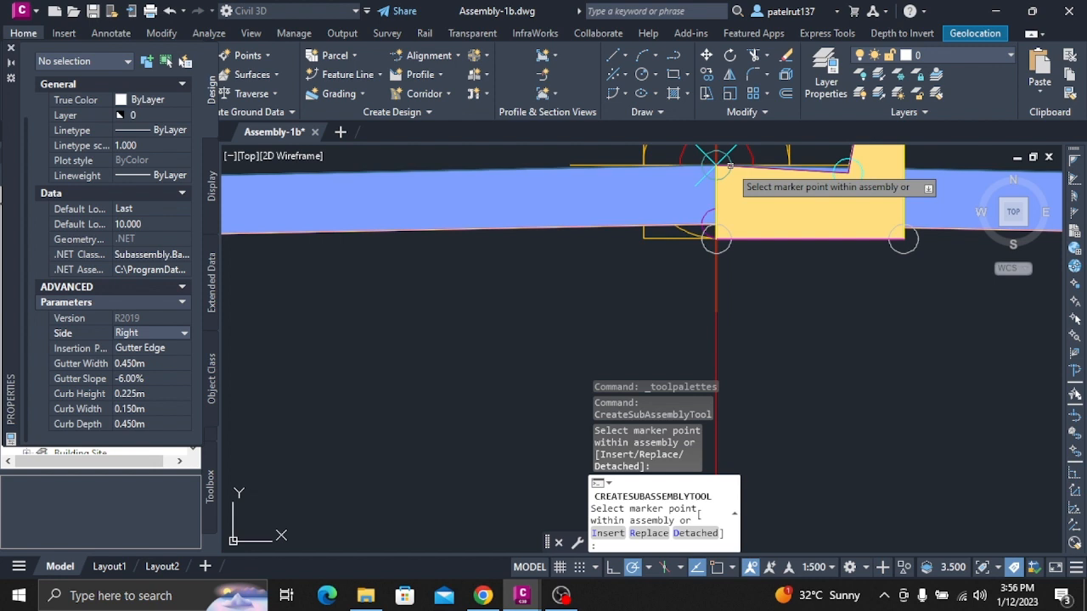
Attach a second BasicCurbAndGutter with Side set to Left at the centre of the assembly, and close the subassembly palette.
{"action": "left_click", "coordinate": [137, 333]}
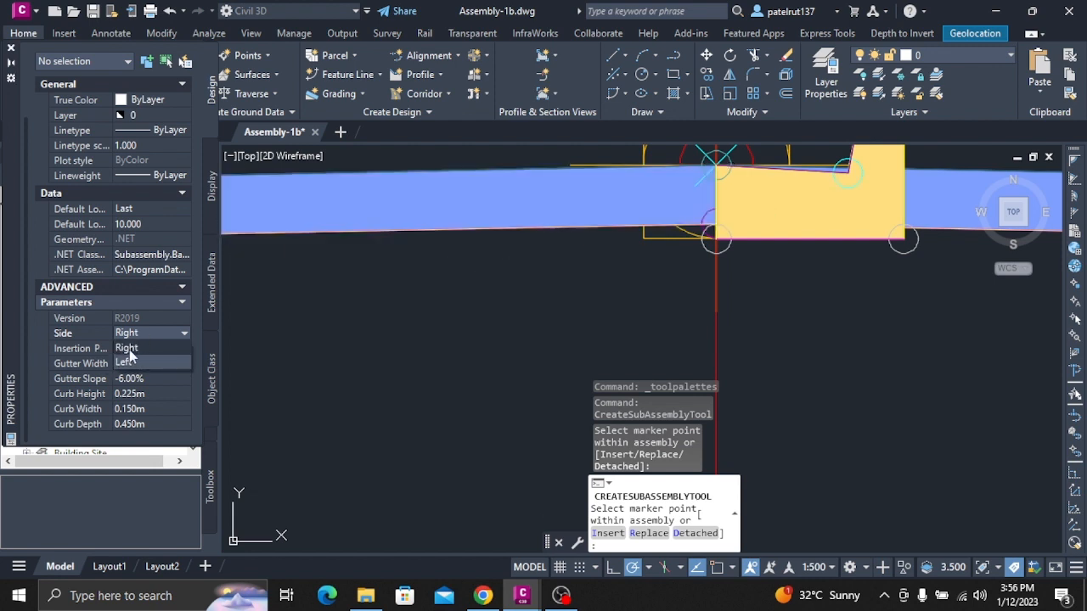
{"action": "left_click", "coordinate": [127, 362]}
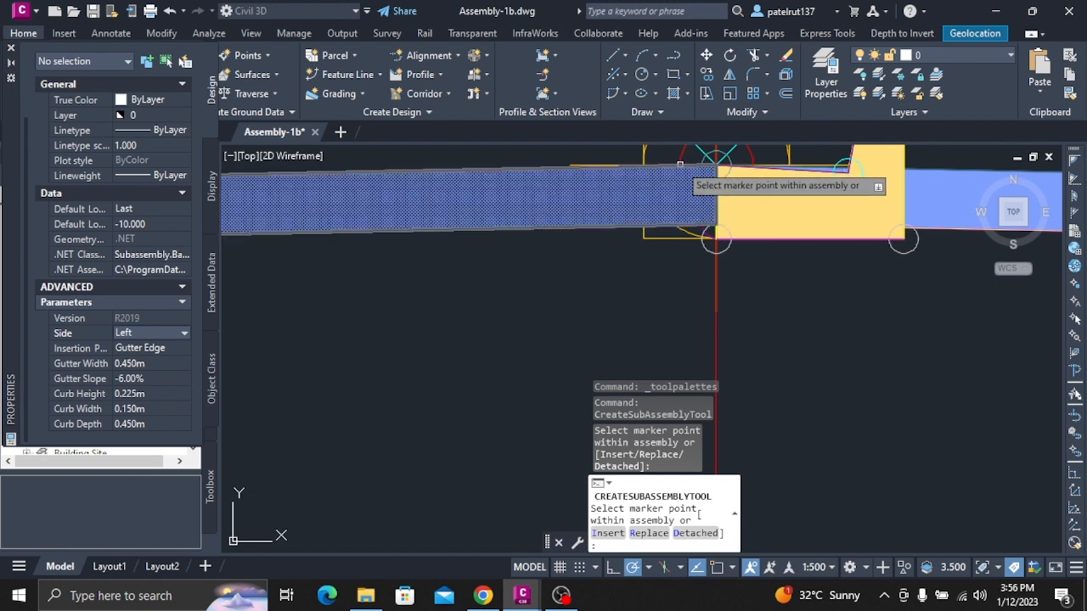
{"action": "left_click", "coordinate": [696, 165]}
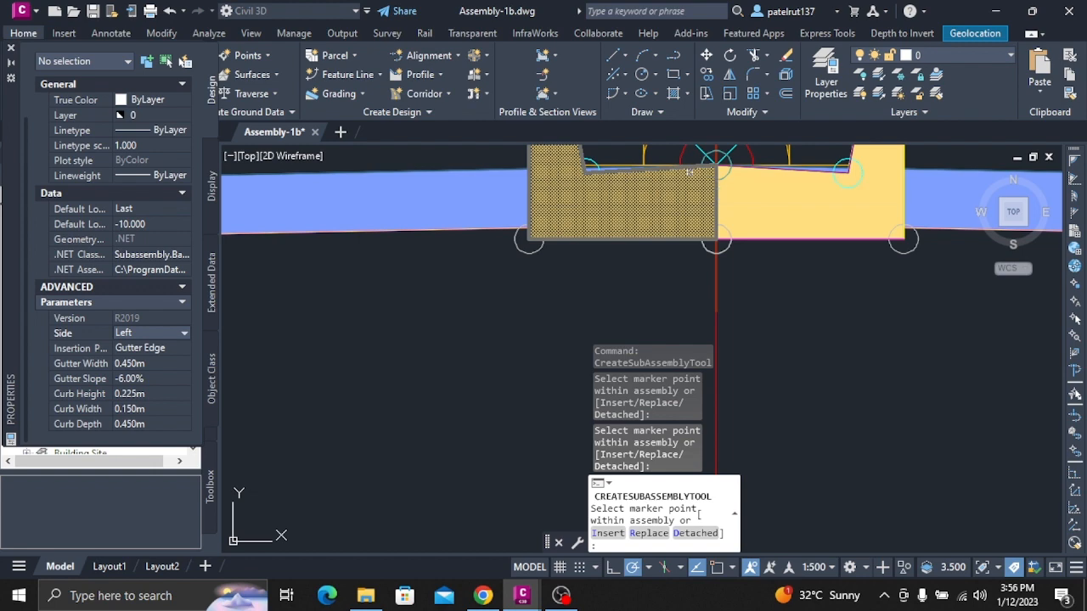
{"action": "key", "text": "Escape"}
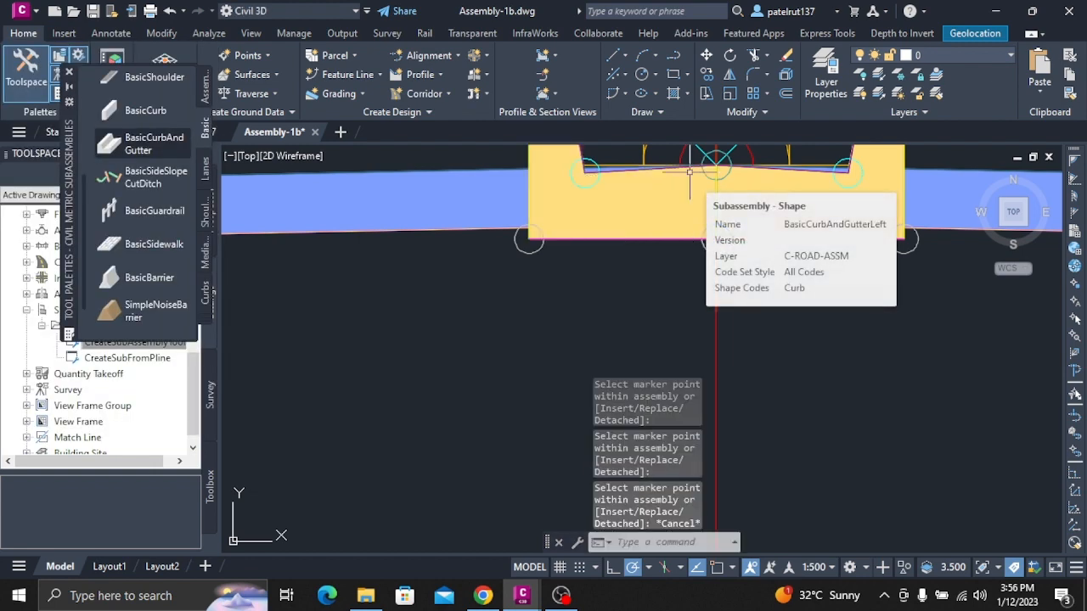
{"action": "left_click", "coordinate": [77, 74]}
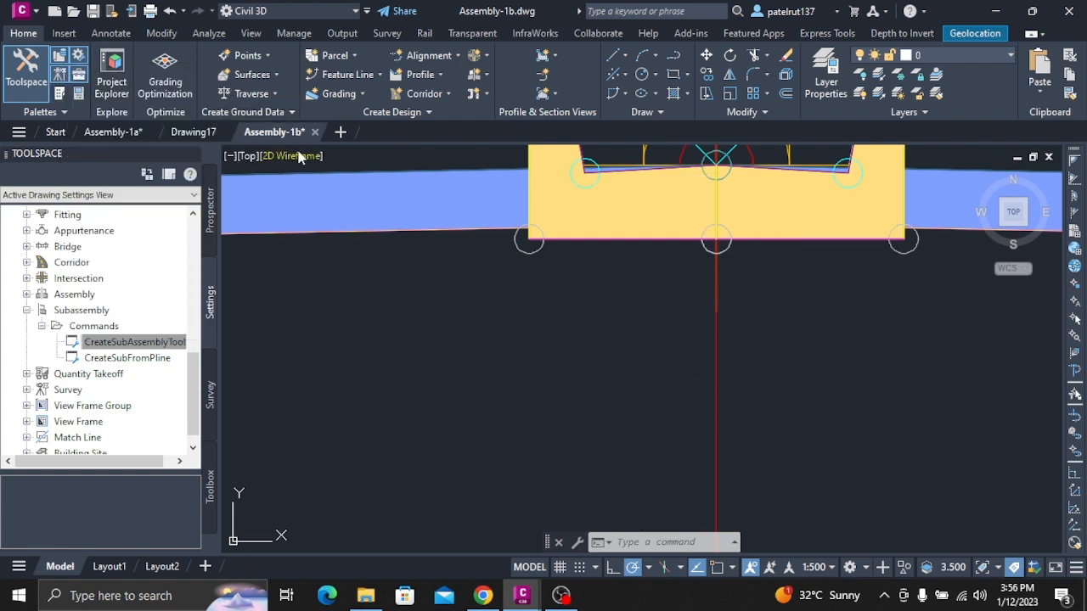
Create a new blank drawing and open the Assembly-1c drawing from the Drawings folder.
{"action": "left_click", "coordinate": [340, 133]}
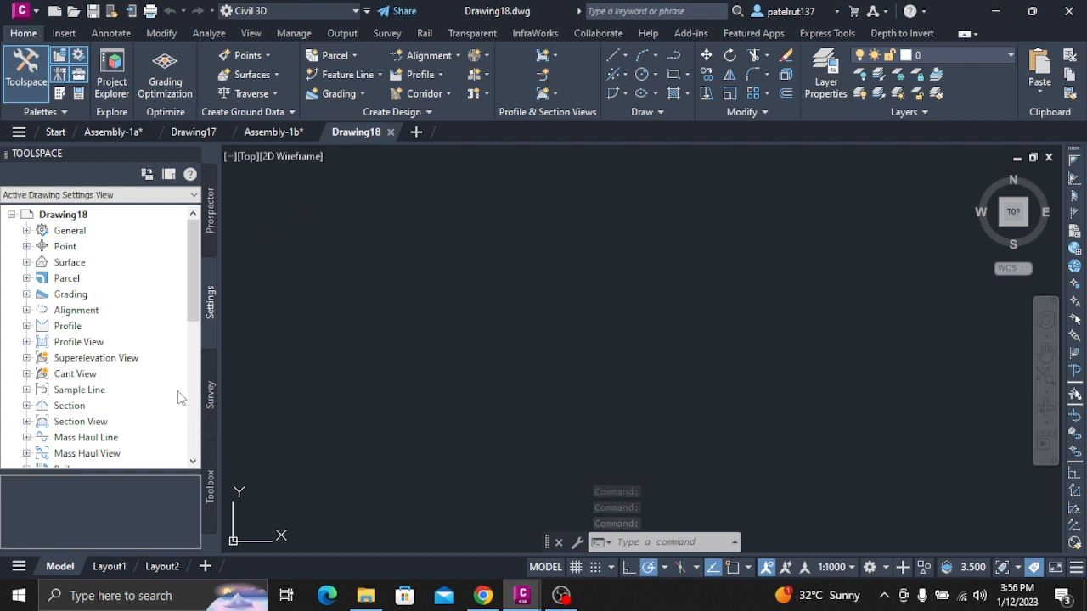
{"action": "left_click", "coordinate": [213, 229]}
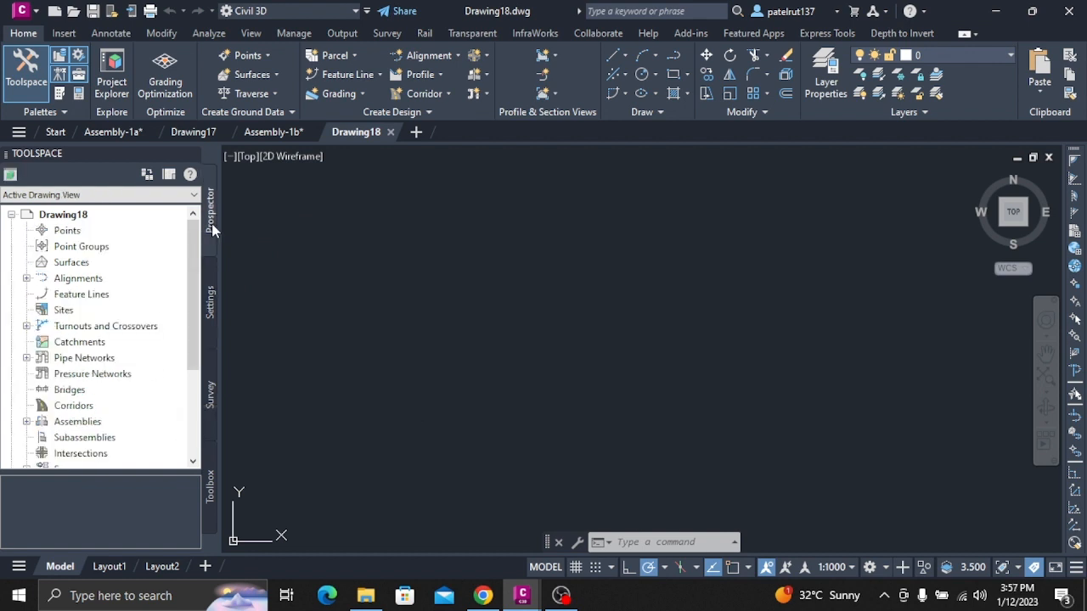
{"action": "left_click", "coordinate": [22, 10]}
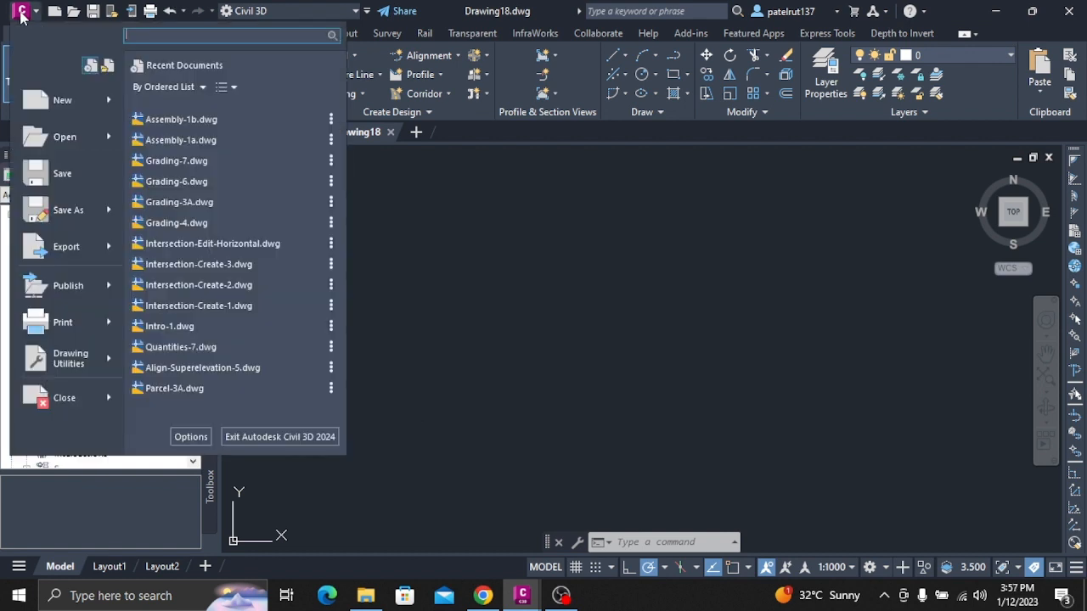
{"action": "left_click", "coordinate": [35, 129]}
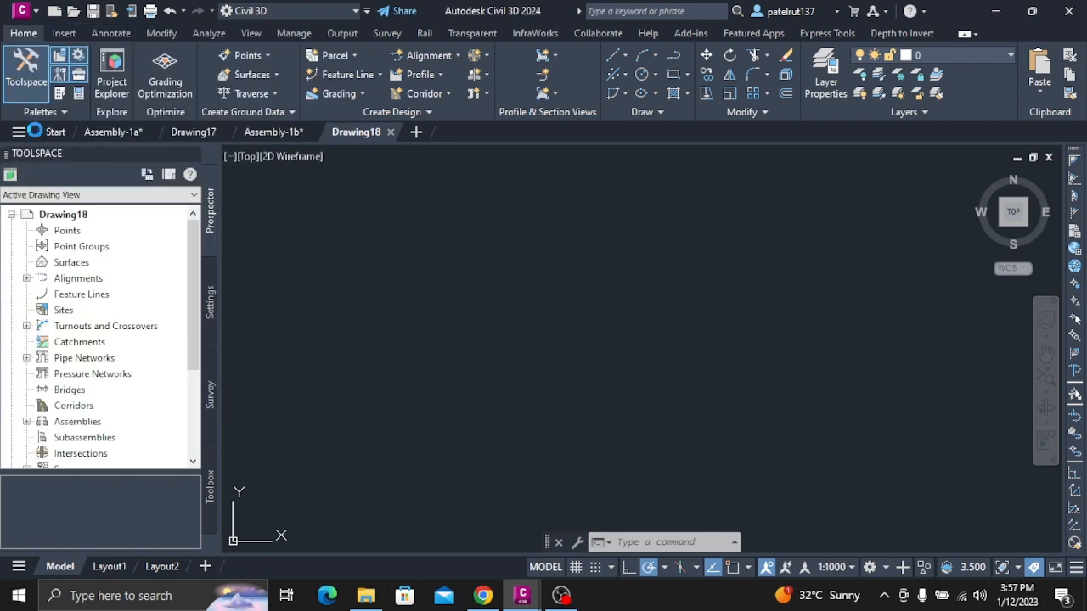
{"action": "scroll", "coordinate": [730, 374], "scroll_direction": "down", "scroll_amount": 1}
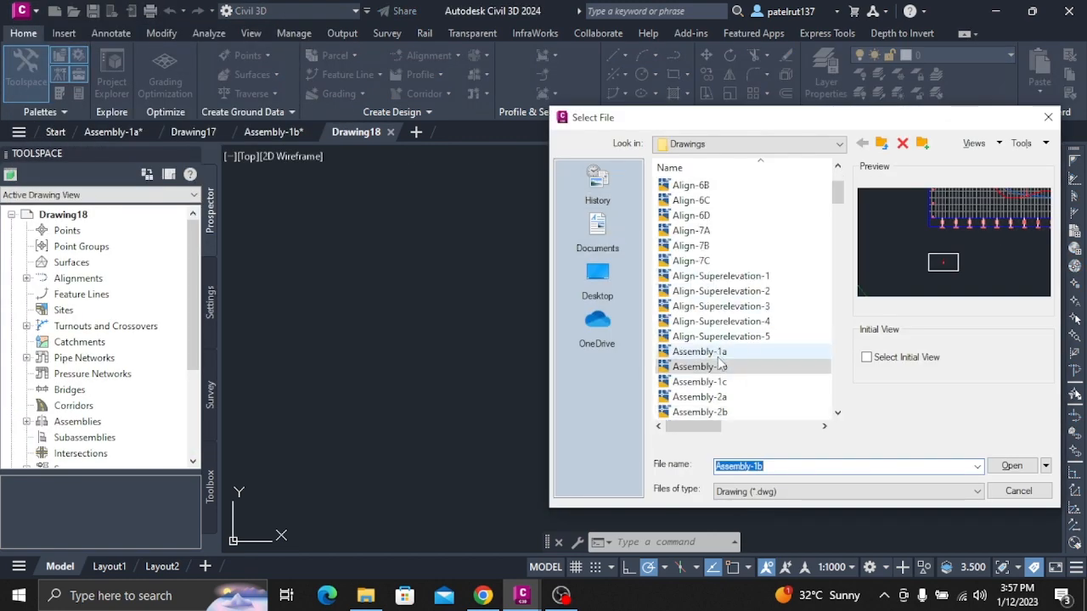
{"action": "left_click", "coordinate": [735, 382]}
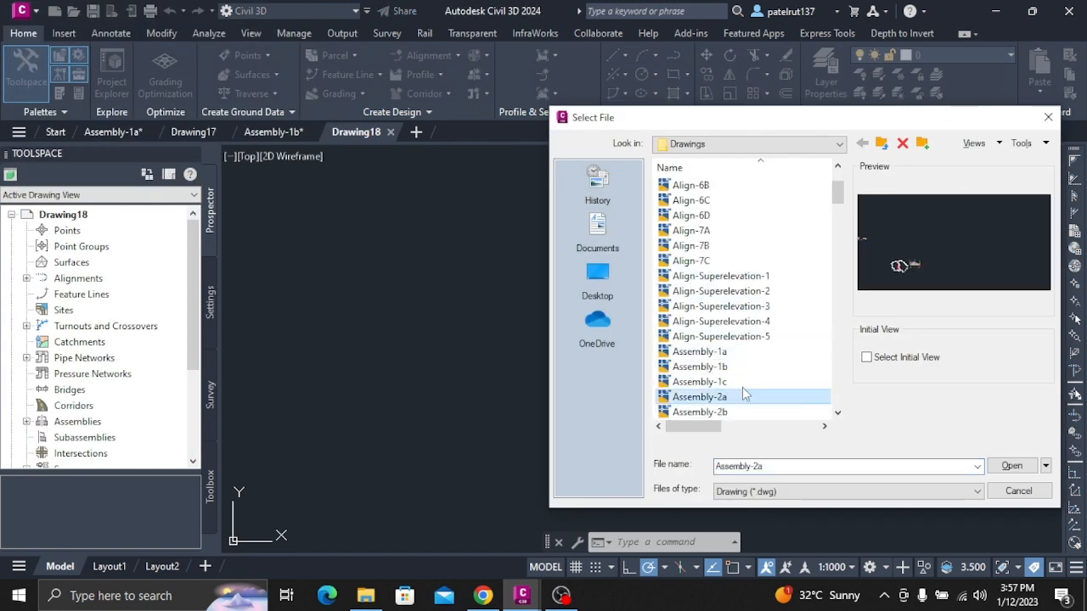
{"action": "left_click", "coordinate": [1008, 466]}
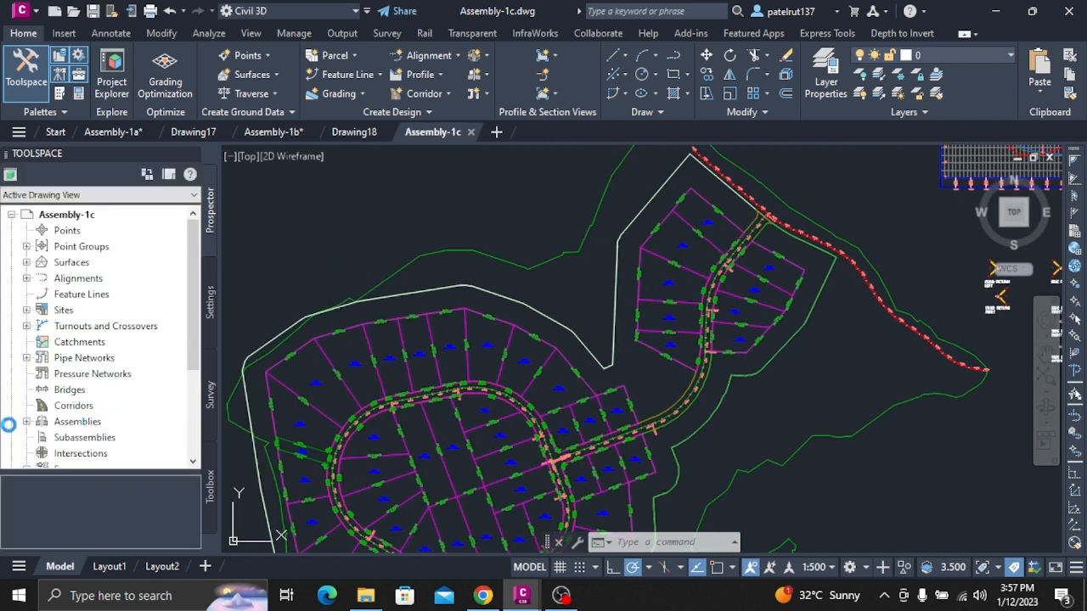
Expand the Assemblies collection of Assembly-1c and display the full drawing extents.
{"action": "left_click", "coordinate": [26, 422]}
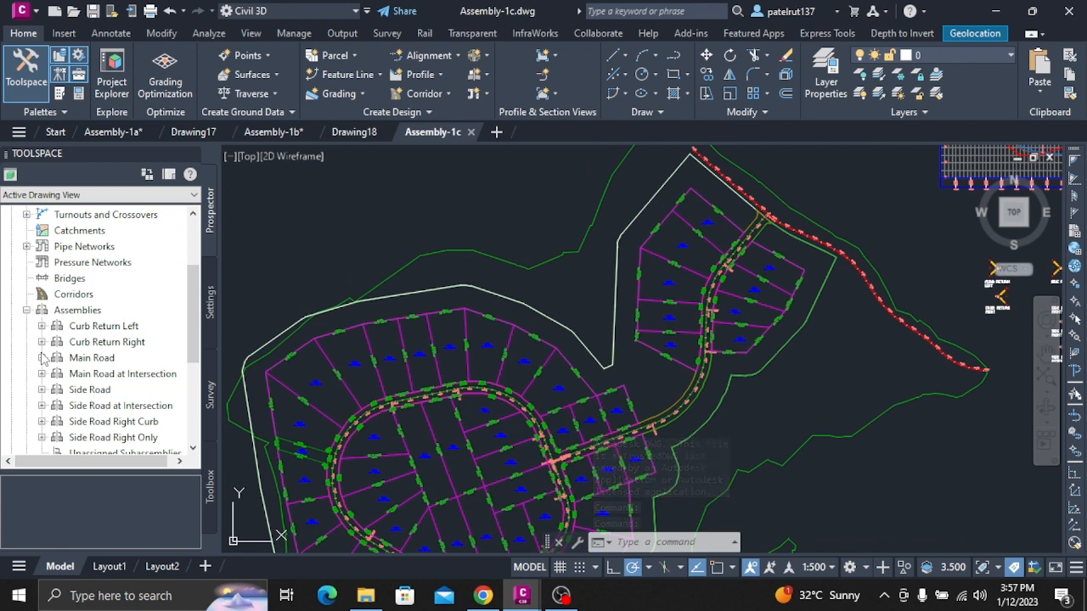
{"action": "left_click", "coordinate": [70, 311]}
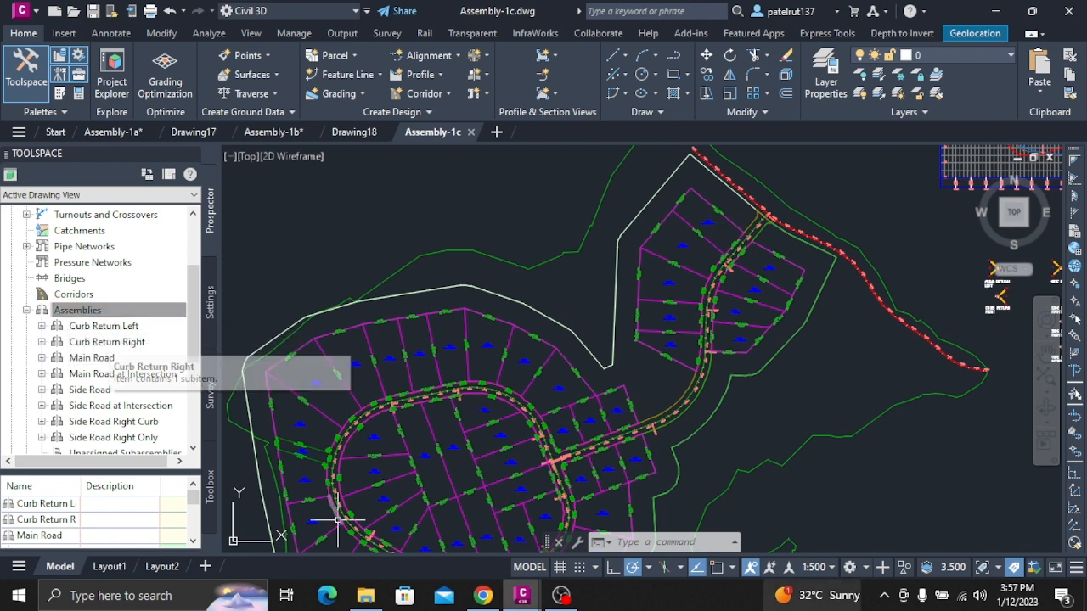
{"action": "type", "text": "ZE"}
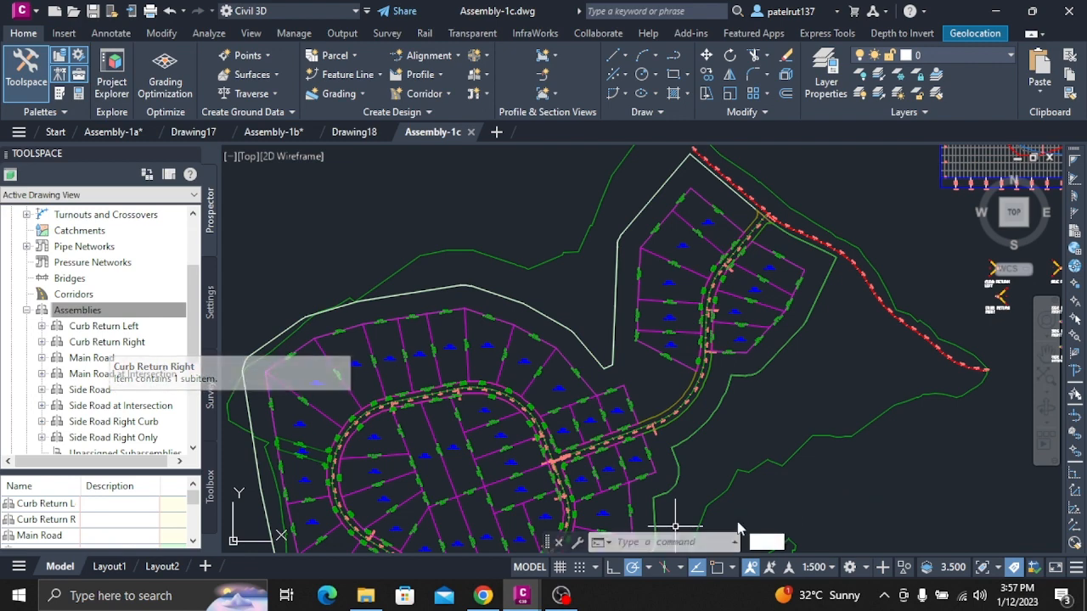
{"action": "key", "text": "Return"}
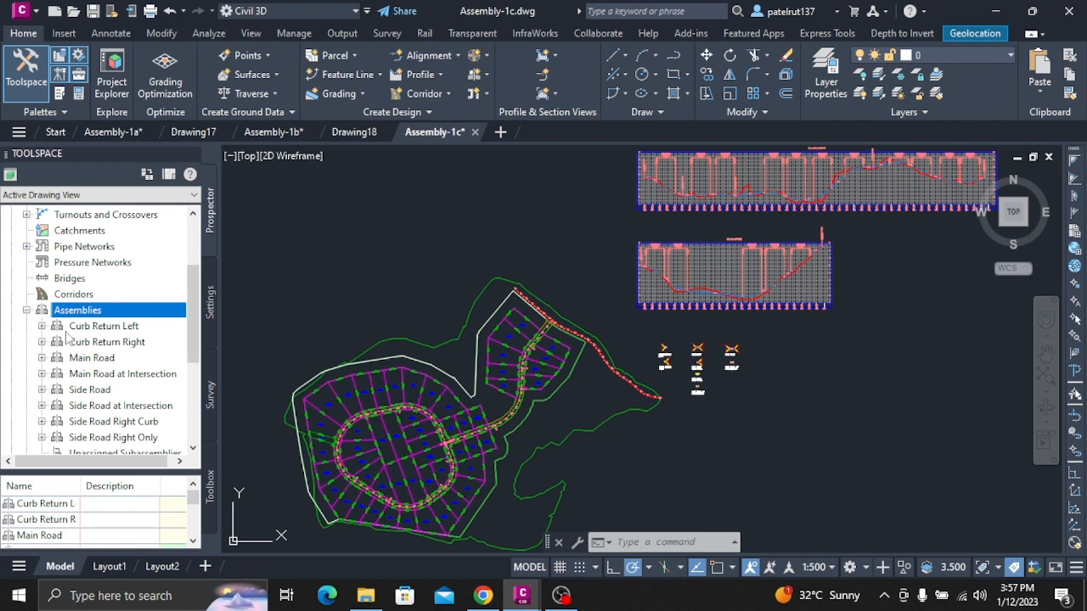
Zoom to the Main Road assembly and inspect its lanes and curbs up close.
{"action": "left_click", "coordinate": [102, 359]}
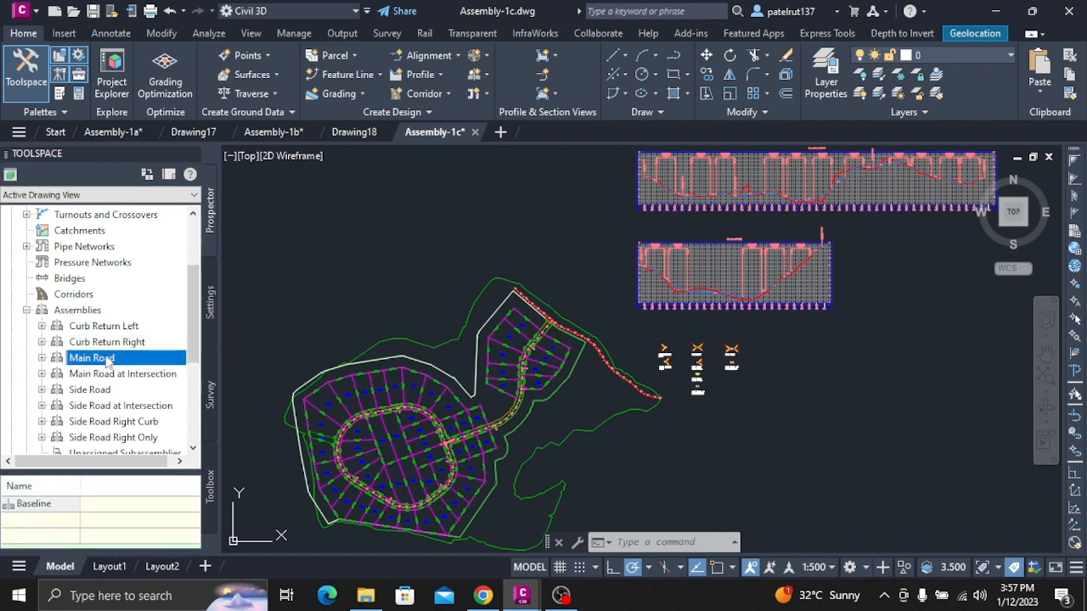
{"action": "right_click", "coordinate": [107, 357]}
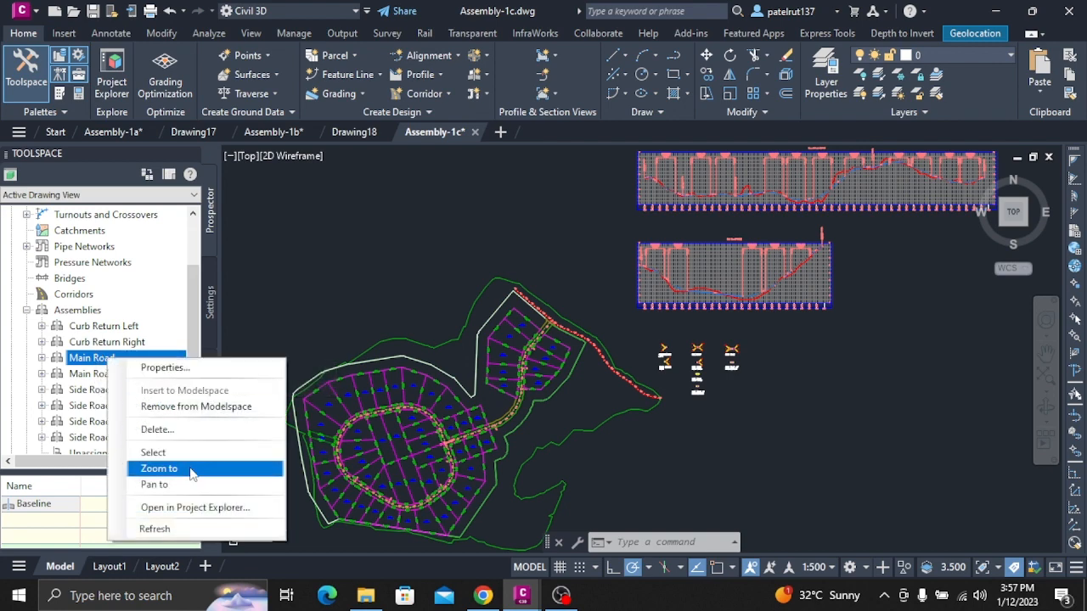
{"action": "left_click", "coordinate": [159, 469]}
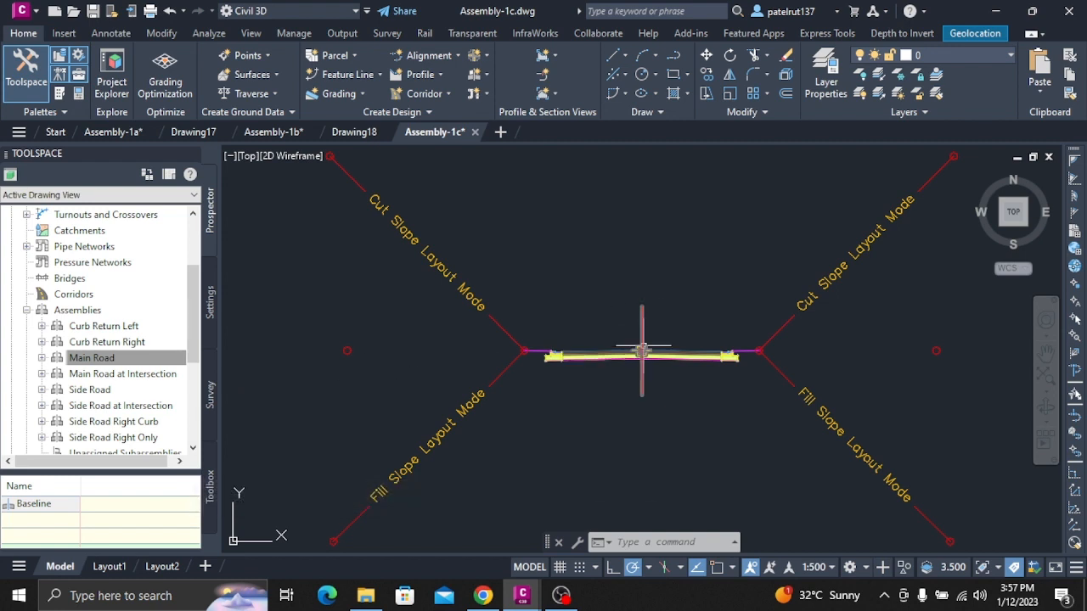
{"action": "scroll", "coordinate": [659, 350], "scroll_direction": "up", "scroll_amount": 4}
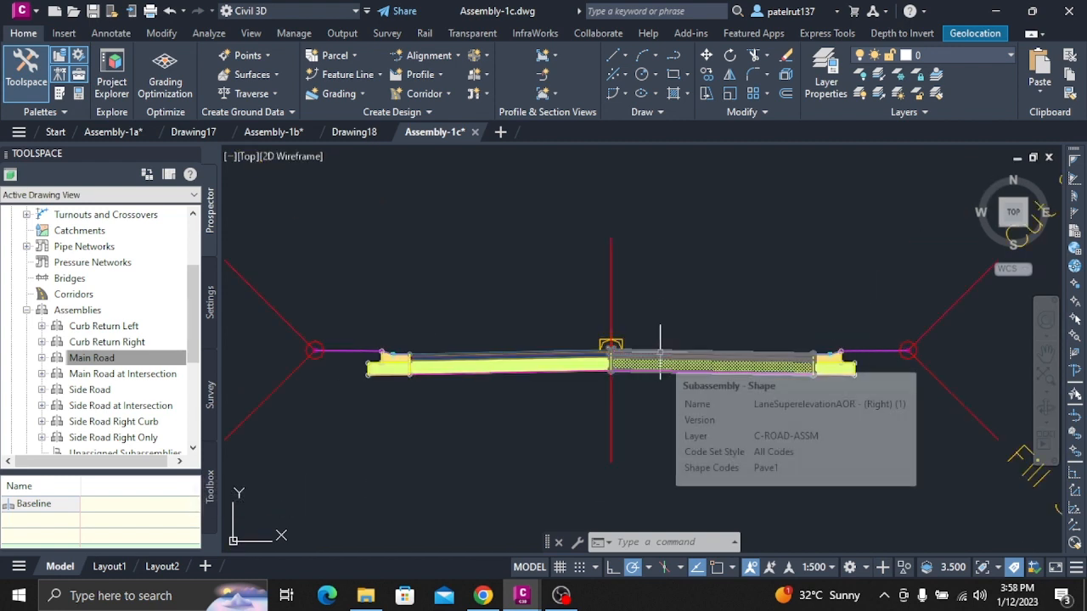
{"action": "scroll", "coordinate": [525, 357], "scroll_direction": "up", "scroll_amount": 2}
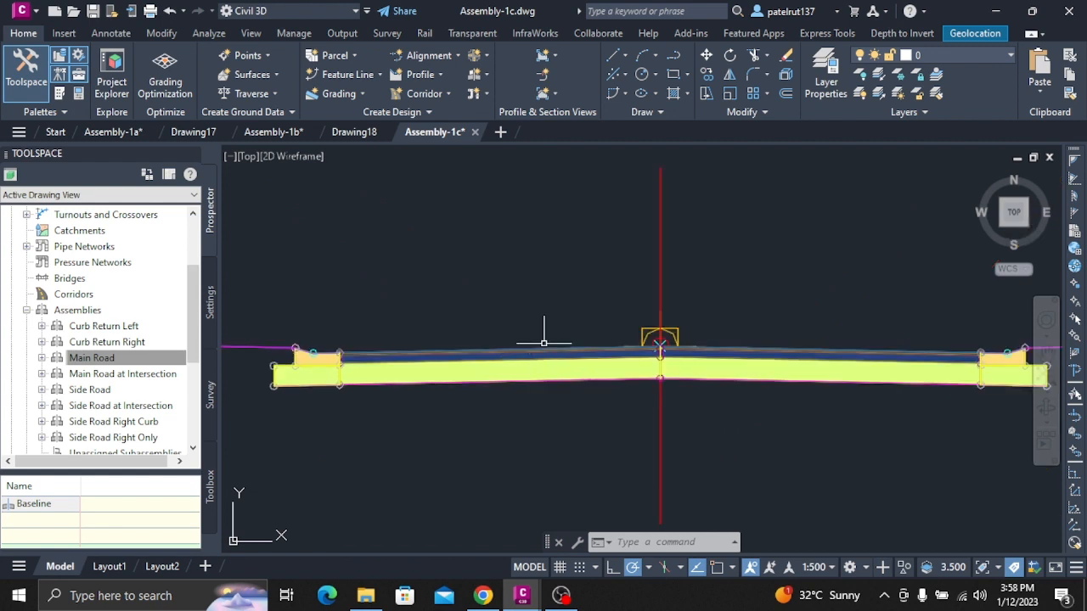
{"action": "left_click", "coordinate": [538, 353]}
{"action": "key", "text": "Escape"}
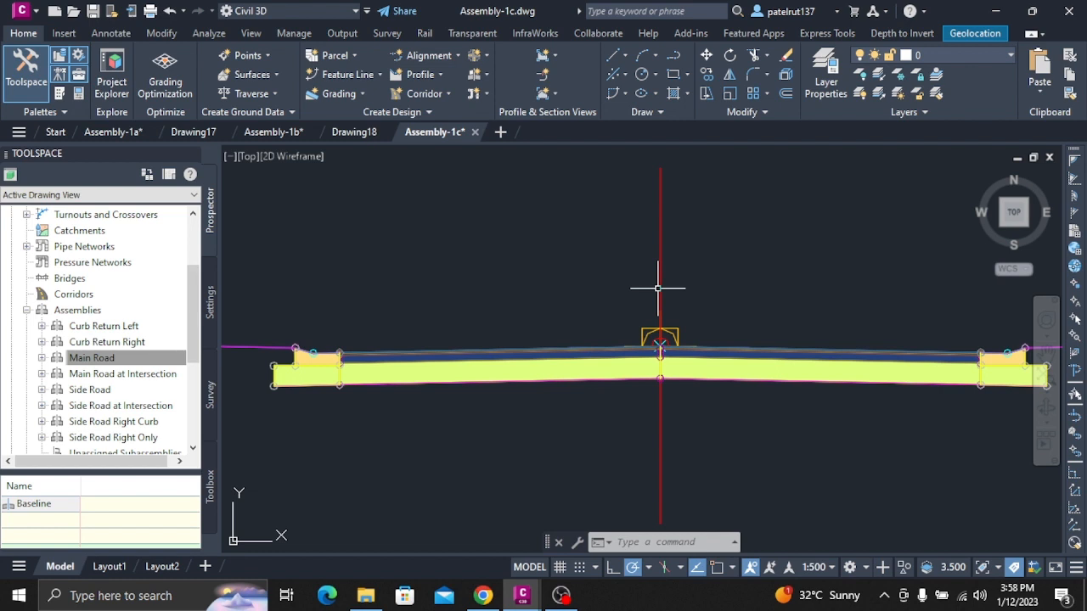
Examine the subassembly groups and names in the construction properties of the Main Road assembly, leaving the properties unmodified.
{"action": "left_click", "coordinate": [659, 302]}
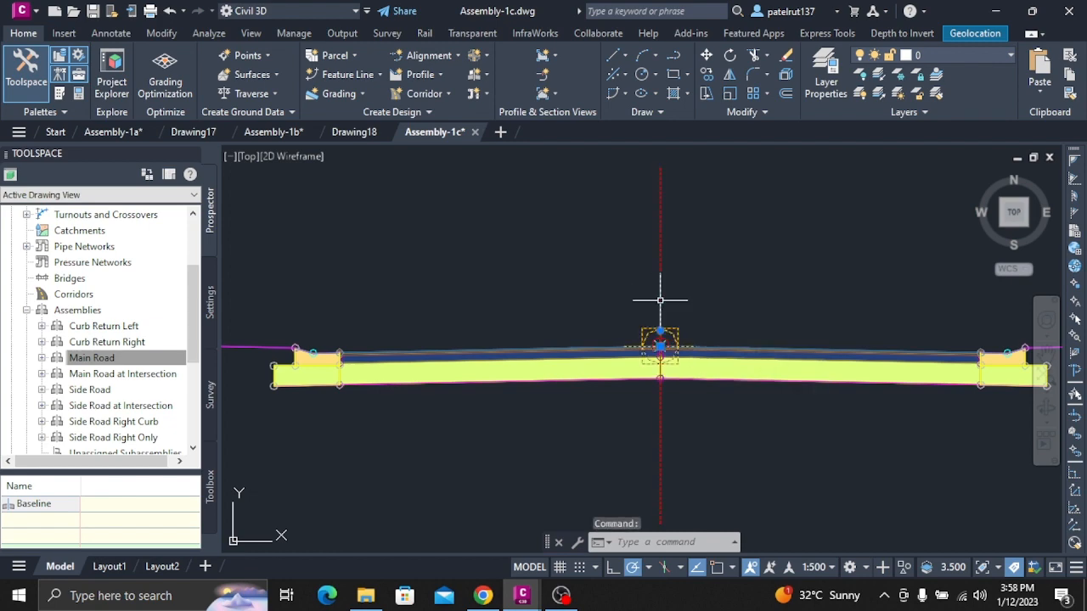
{"action": "right_click", "coordinate": [661, 302]}
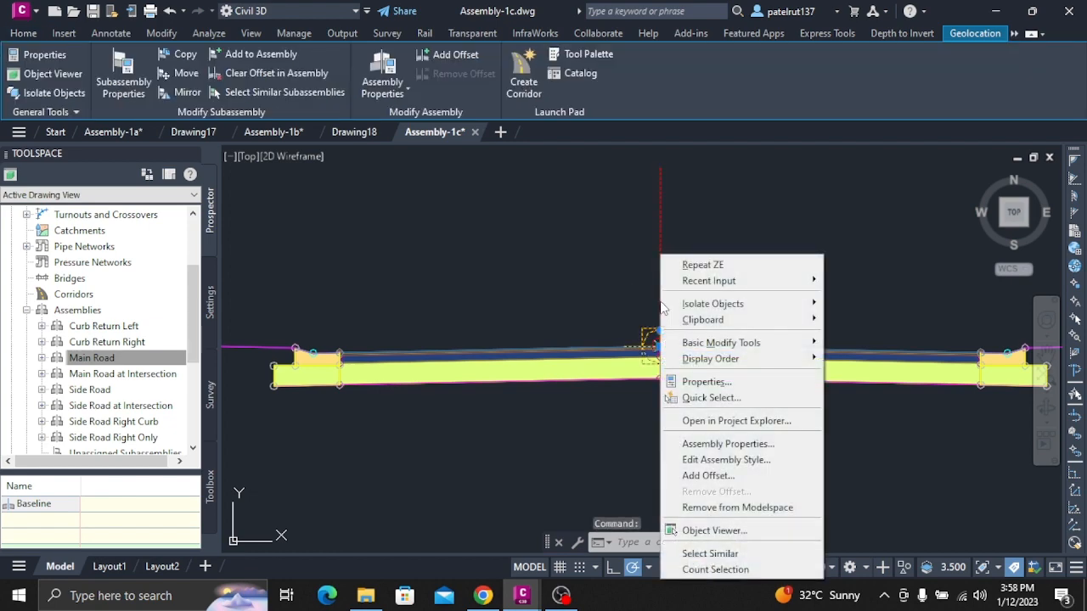
{"action": "left_click", "coordinate": [737, 441]}
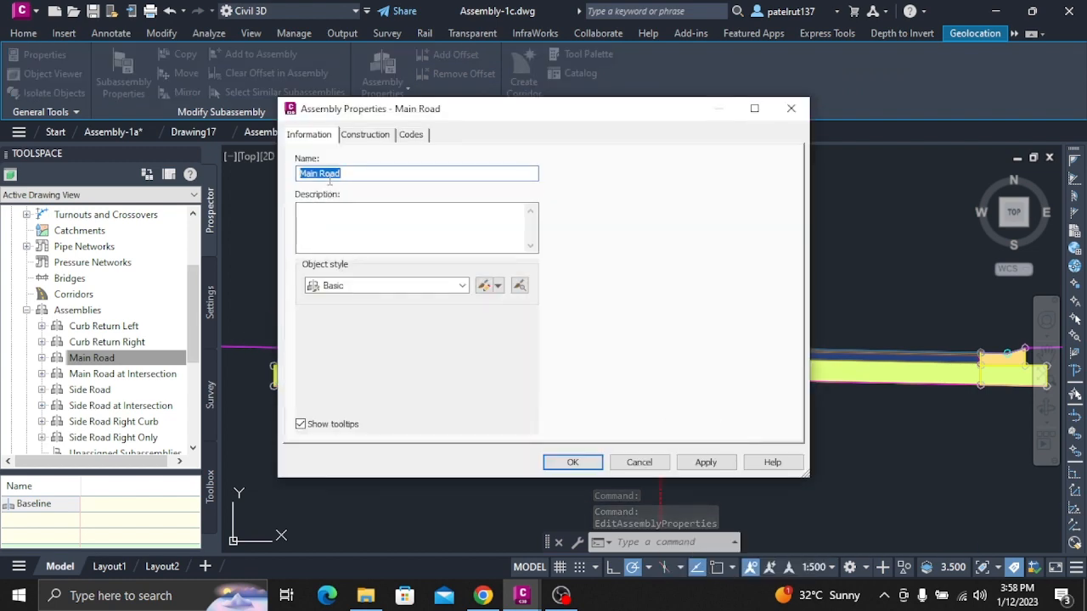
{"action": "left_click", "coordinate": [370, 135]}
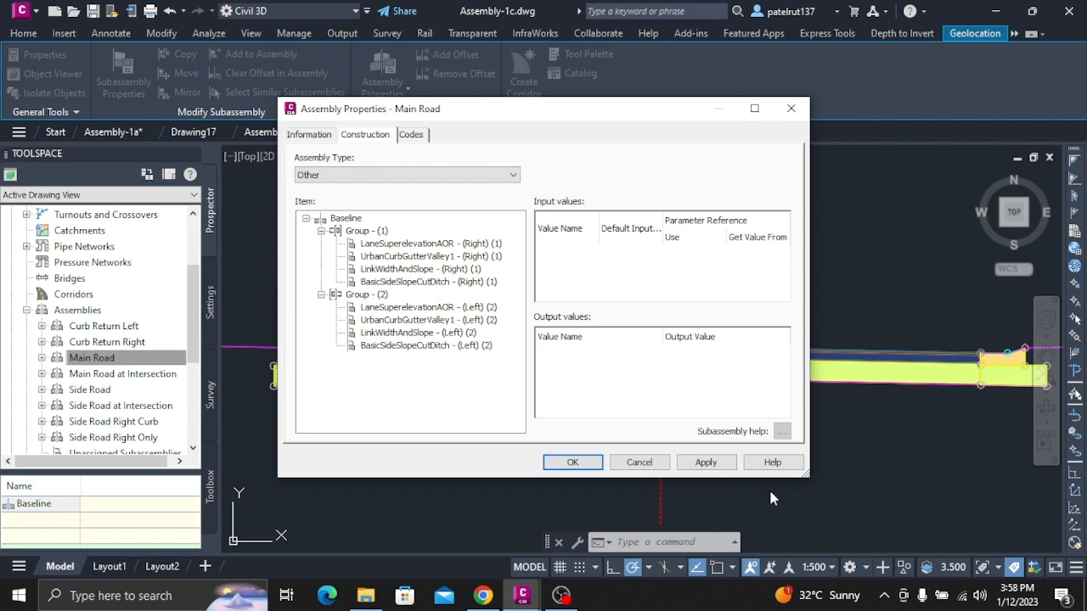
{"action": "left_click", "coordinate": [639, 462]}
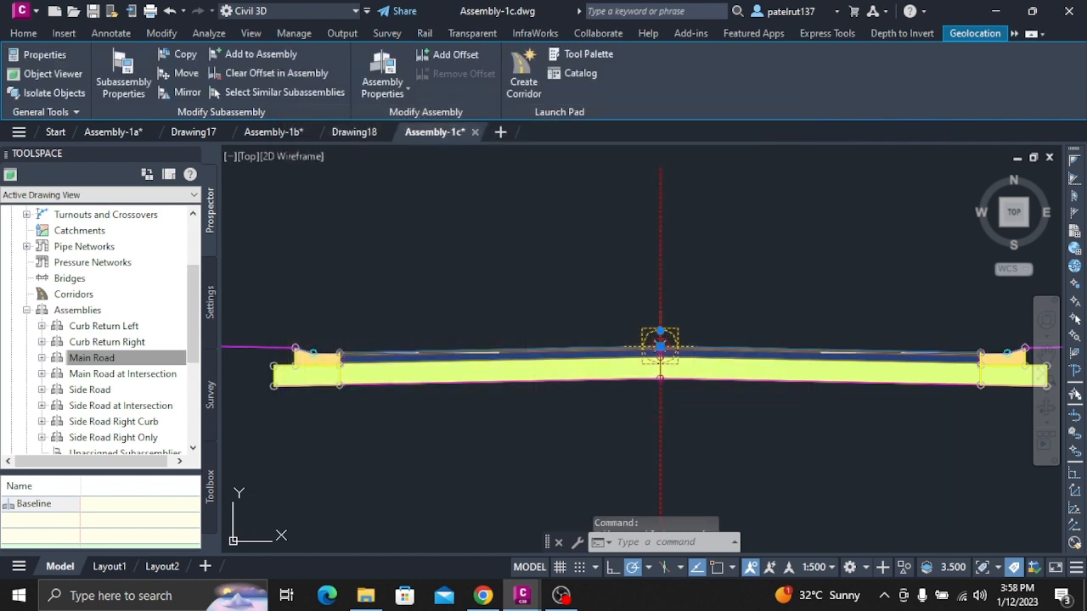
{"action": "key", "text": "Escape"}
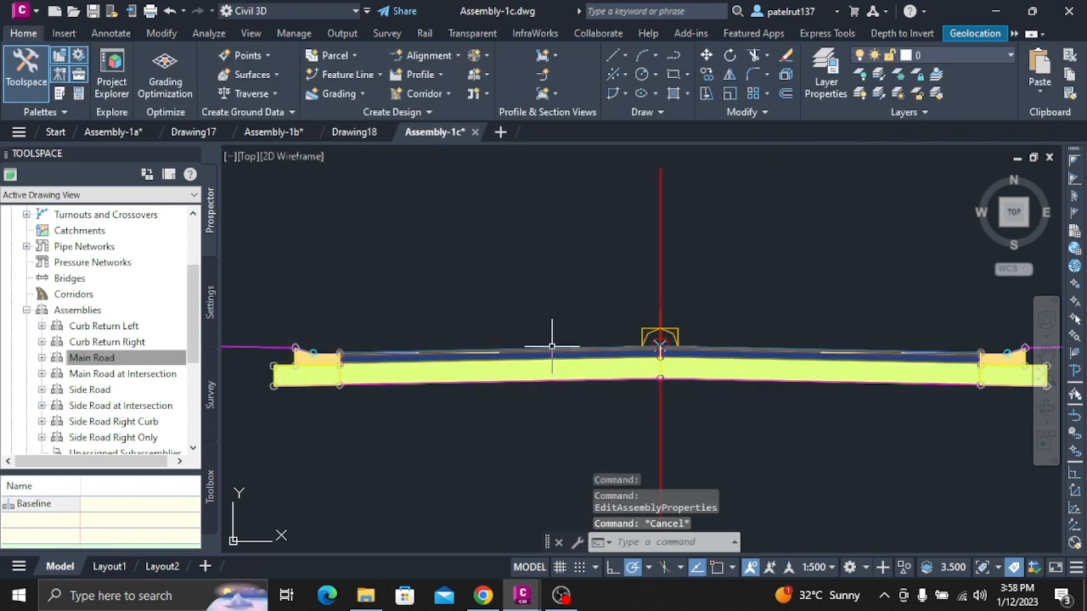
Review the assembly type options and the left LaneSuperelevationAOR input values in the Main Road construction properties.
{"action": "left_click", "coordinate": [728, 349]}
{"action": "right_click", "coordinate": [728, 349]}
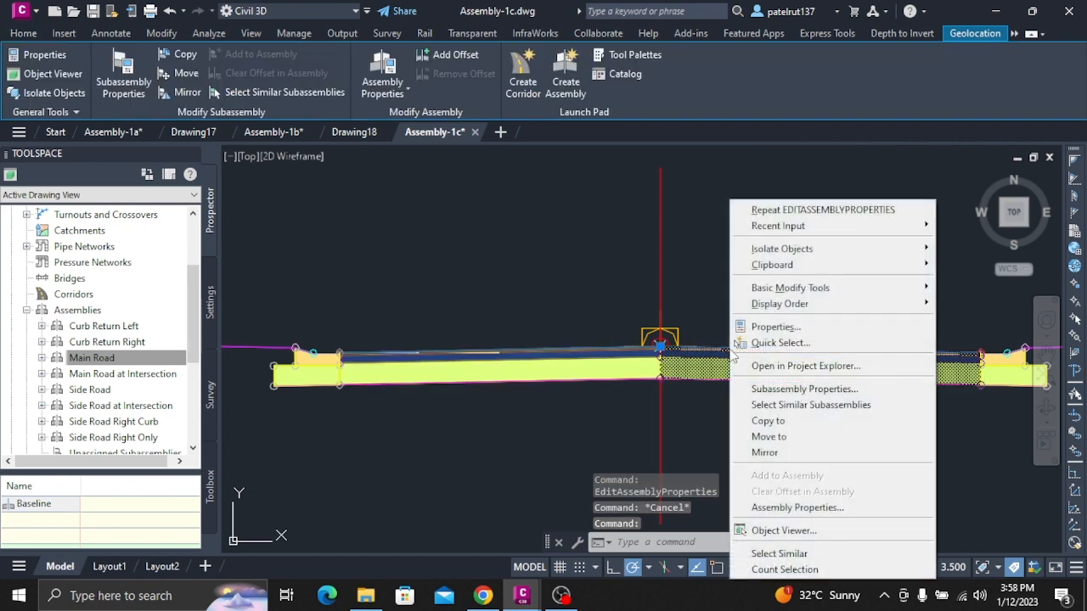
{"action": "left_click", "coordinate": [840, 502]}
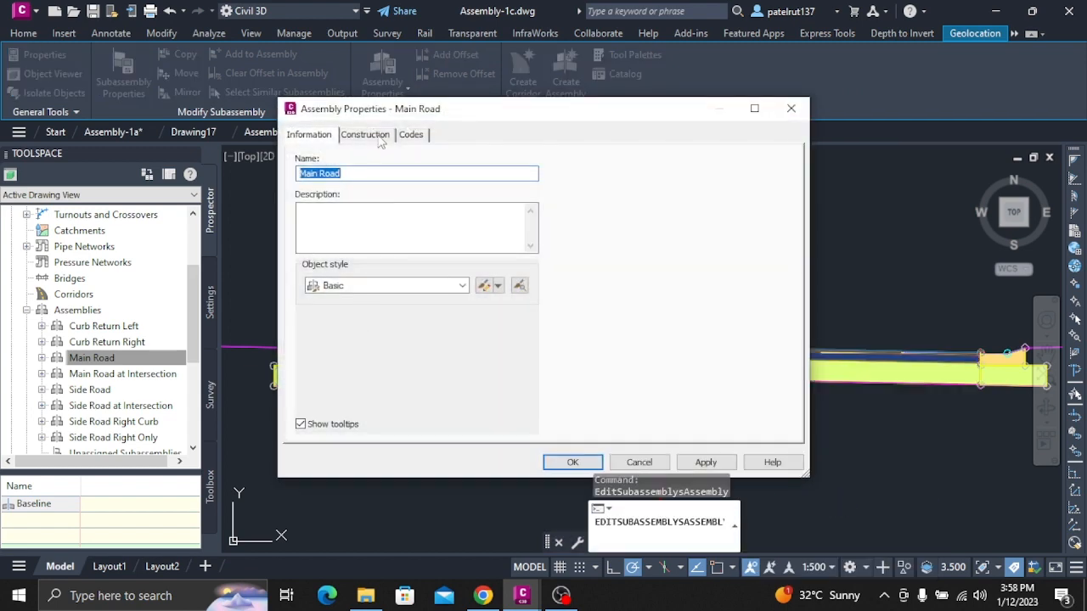
{"action": "left_click", "coordinate": [376, 138]}
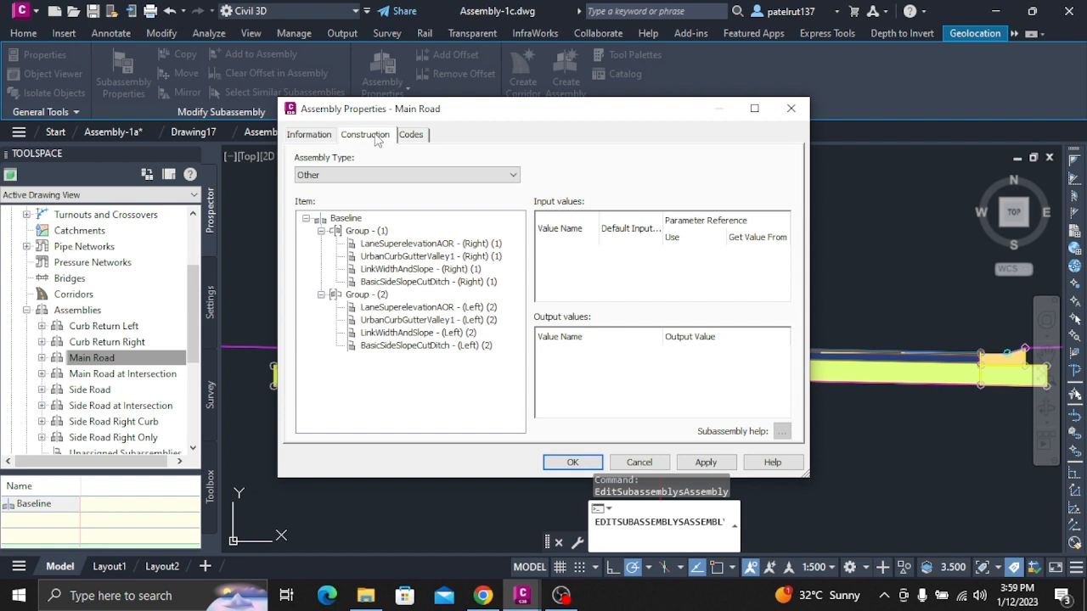
{"action": "left_click", "coordinate": [379, 178]}
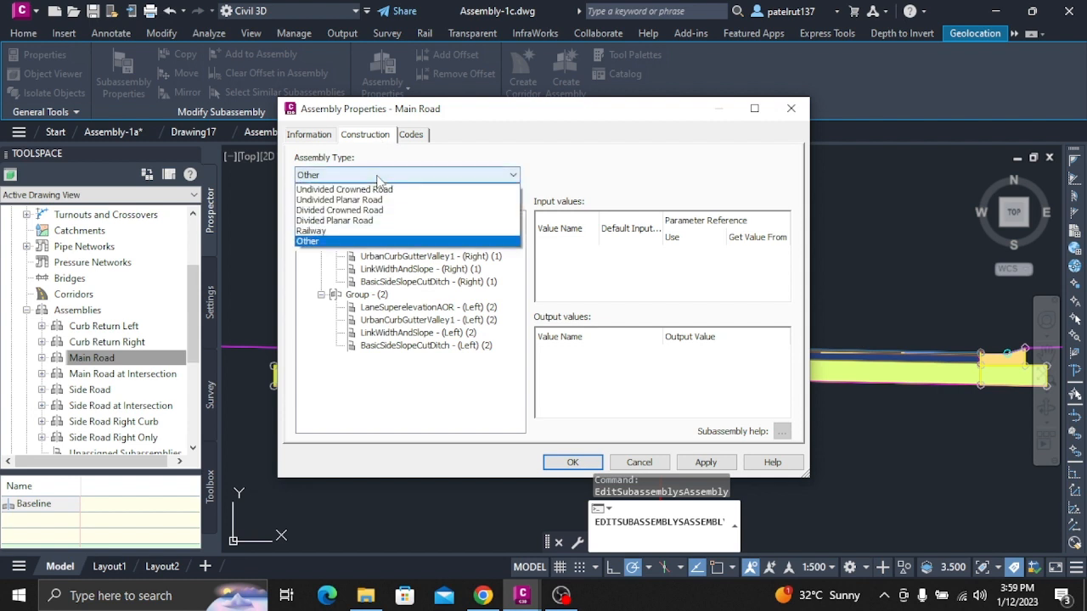
{"action": "left_click", "coordinate": [376, 176]}
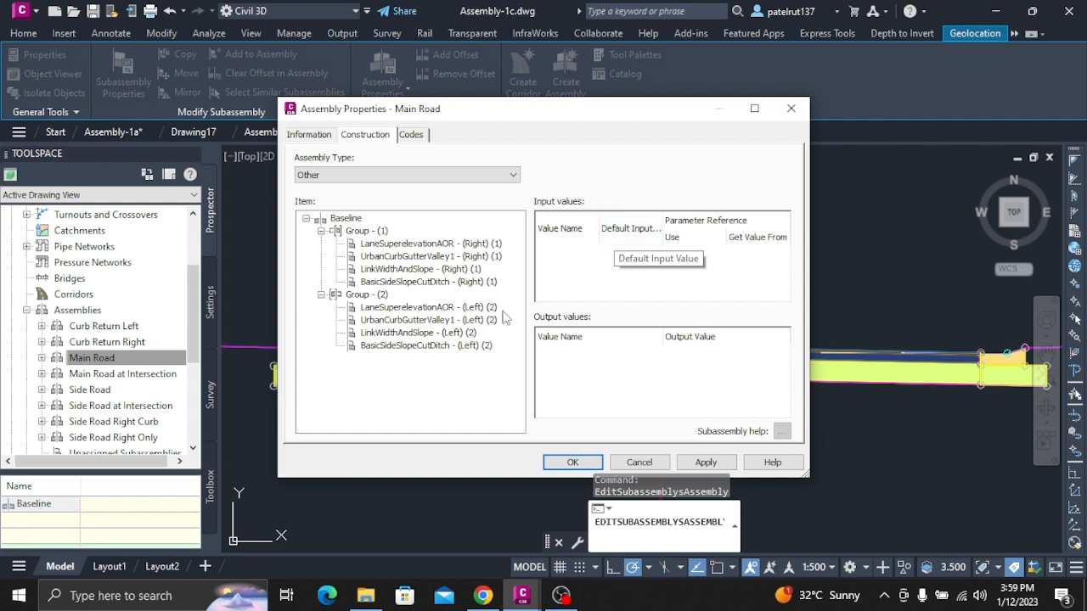
{"action": "left_click", "coordinate": [424, 307]}
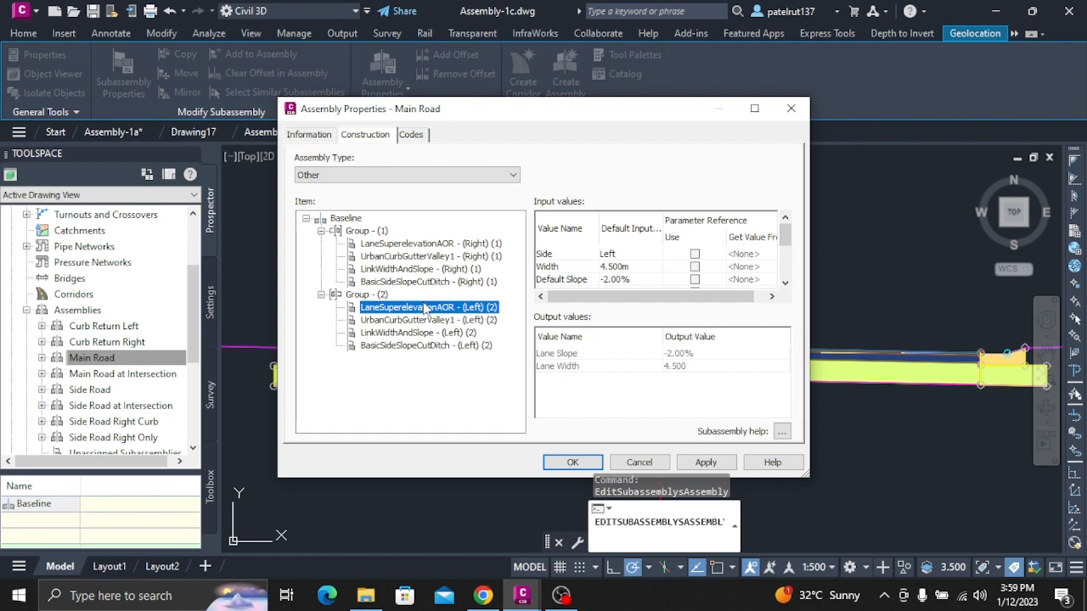
{"action": "left_click", "coordinate": [659, 466]}
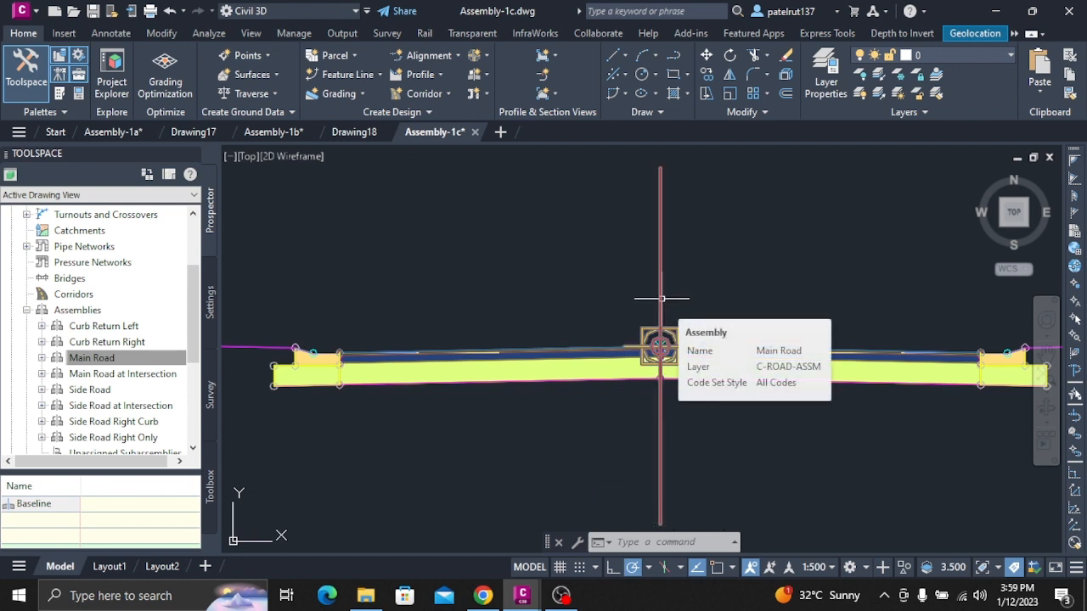
Reopen the Main Road construction properties and compare the parameters of the left lane, right curb and gutter, and right lane subassemblies.
{"action": "left_click", "coordinate": [661, 298]}
{"action": "right_click", "coordinate": [660, 298]}
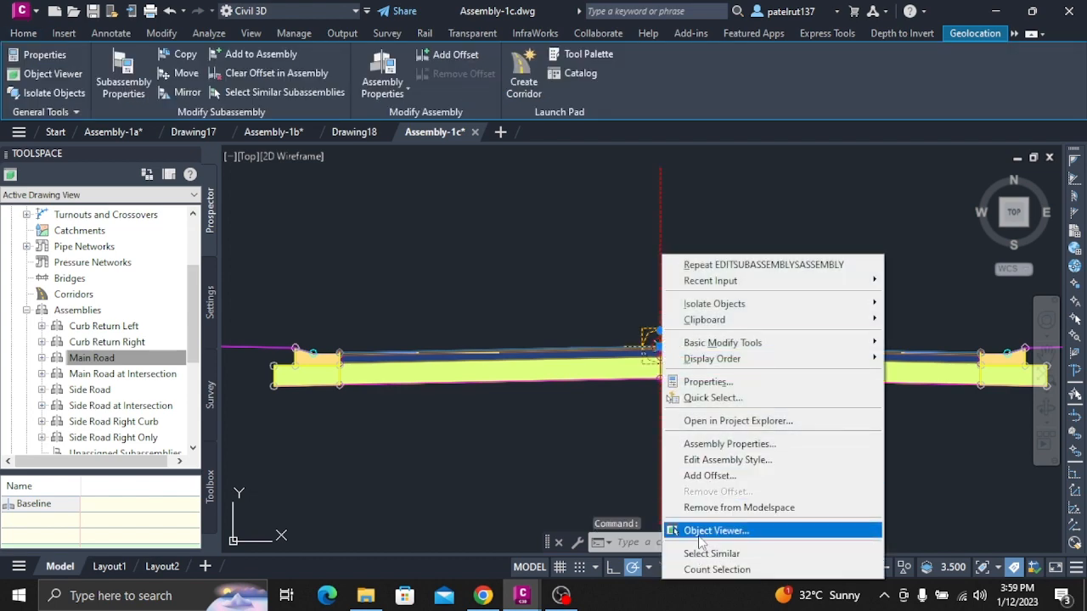
{"action": "left_click", "coordinate": [711, 446]}
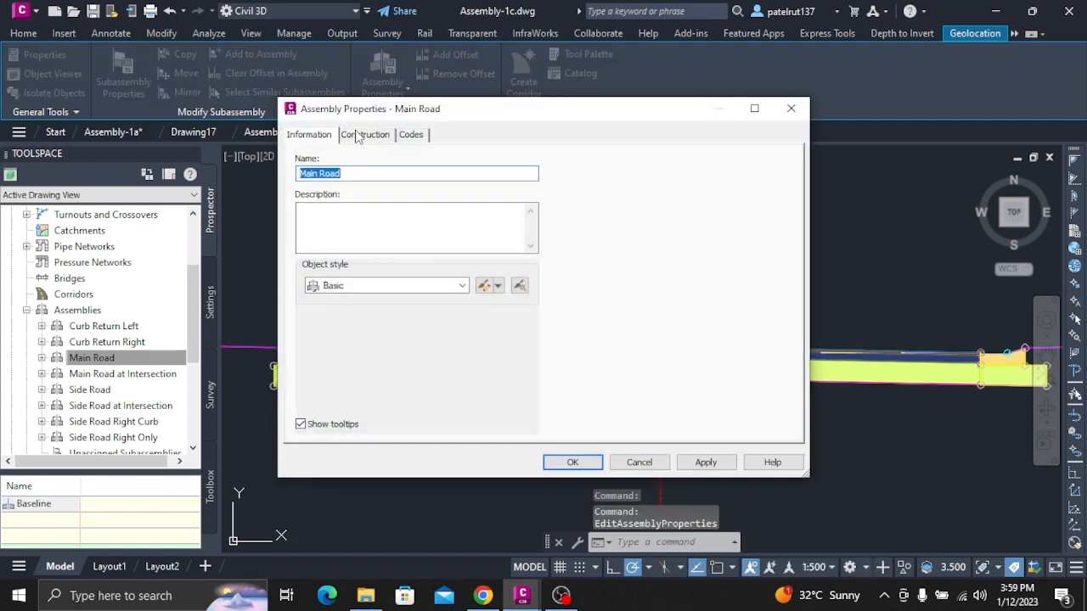
{"action": "left_click", "coordinate": [363, 134]}
{"action": "left_click", "coordinate": [435, 309]}
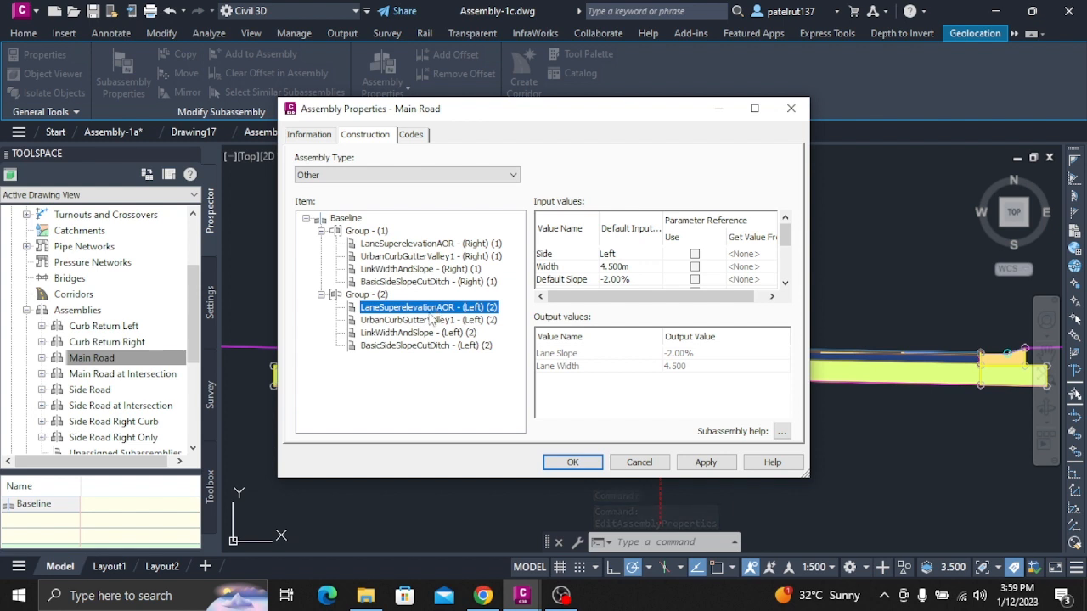
{"action": "left_click", "coordinate": [468, 256]}
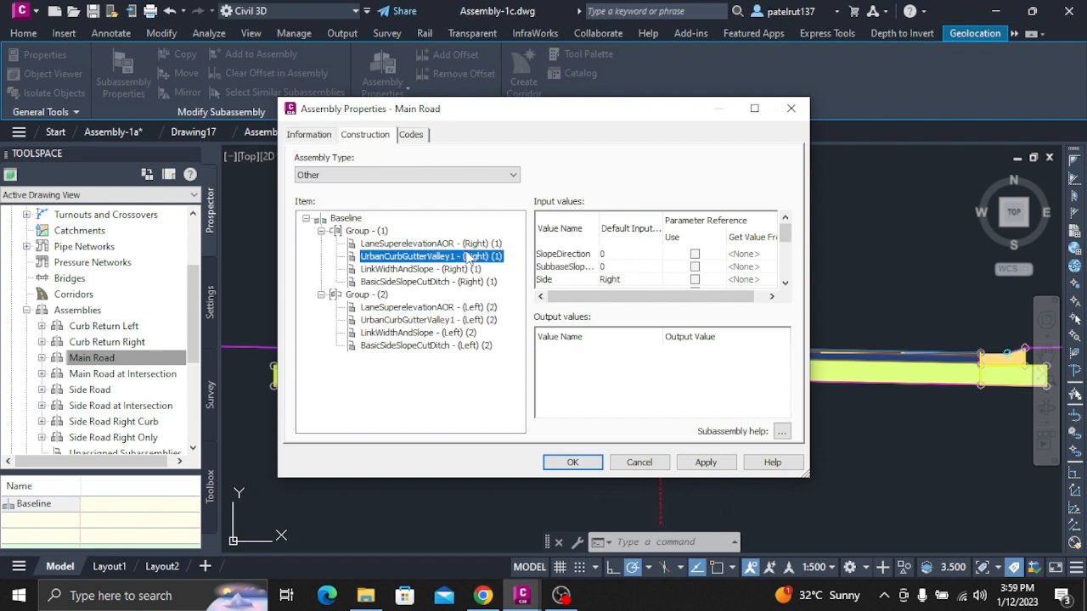
{"action": "left_click", "coordinate": [472, 246]}
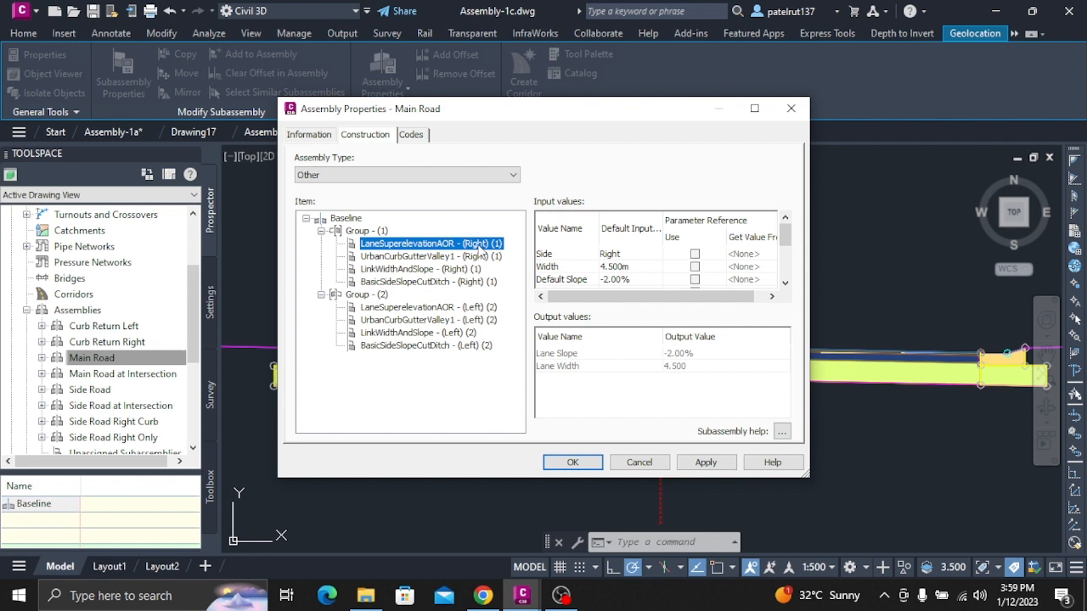
{"action": "left_click", "coordinate": [480, 245]}
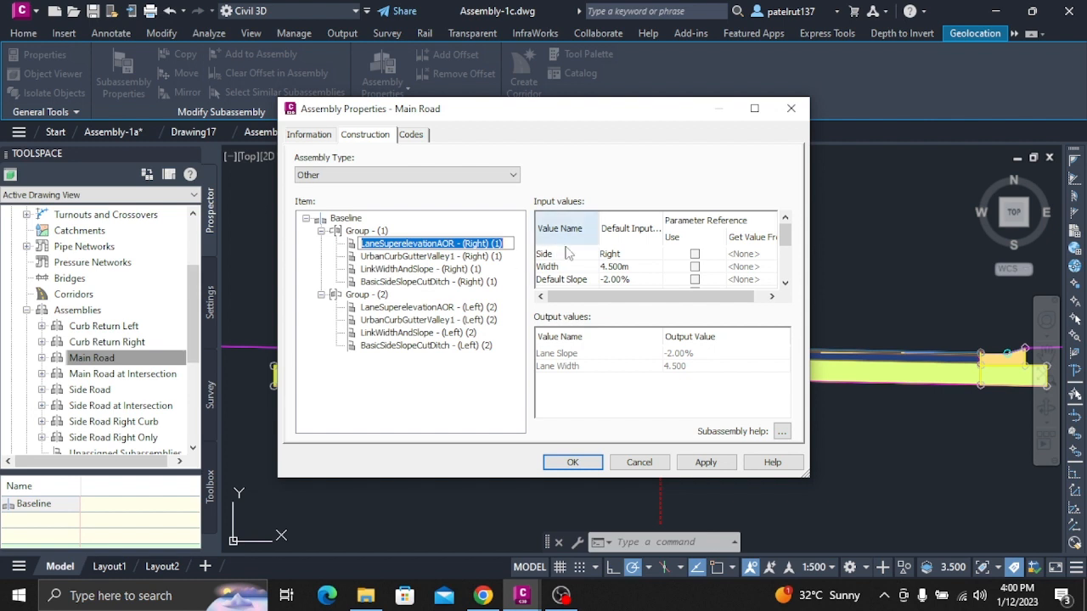
{"action": "left_click", "coordinate": [416, 269]}
{"action": "left_click", "coordinate": [443, 245]}
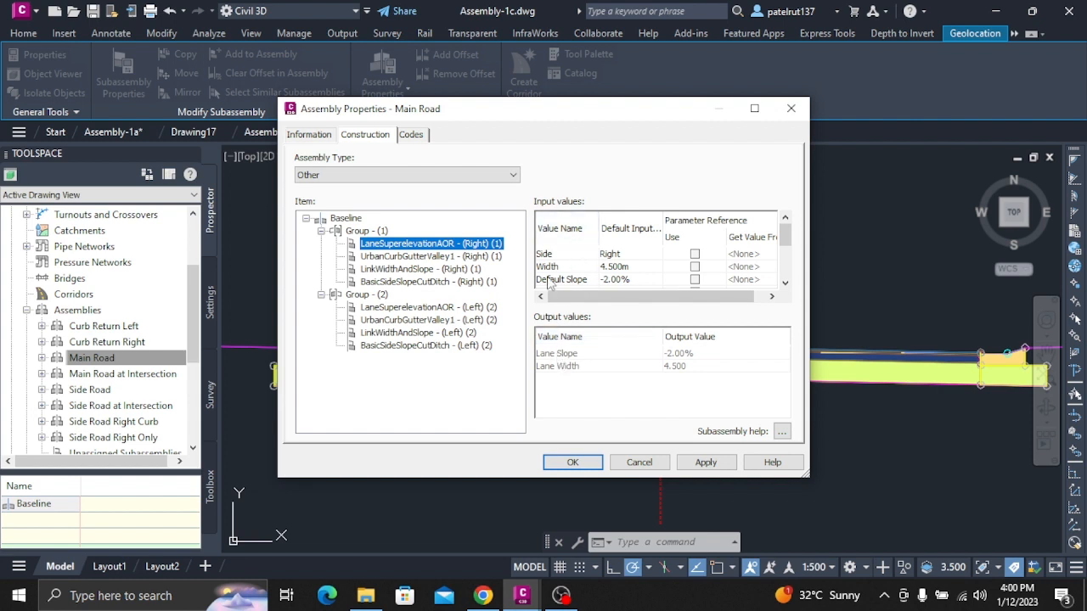
Check the default Side value of the right LaneSuperelevationAOR subassembly, keep it as Right, and close the Main Road assembly properties.
{"action": "left_click", "coordinate": [611, 255]}
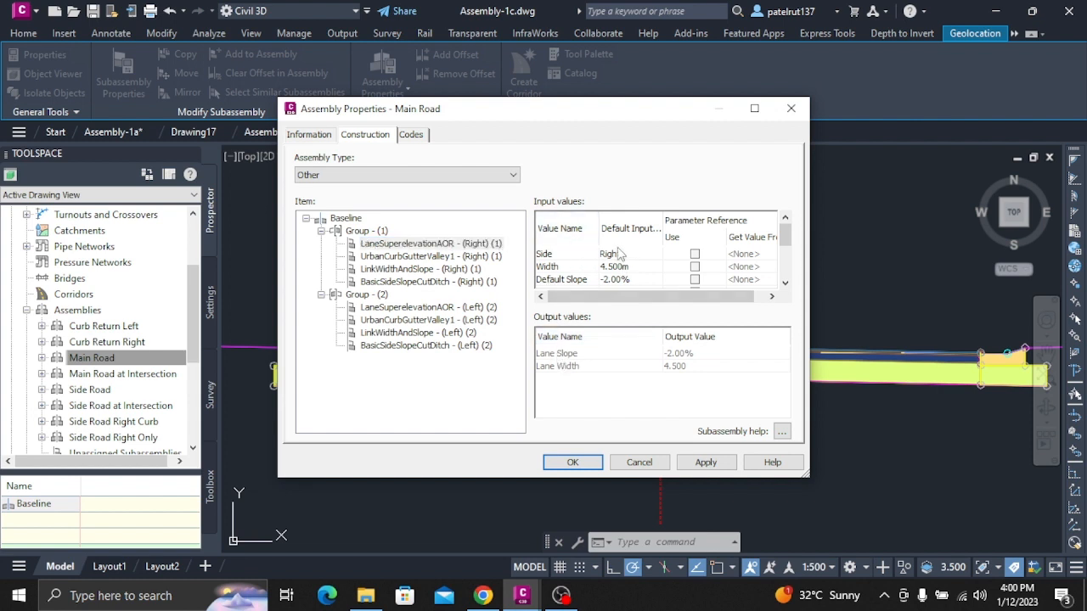
{"action": "left_click", "coordinate": [442, 246]}
{"action": "double_click", "coordinate": [611, 254]}
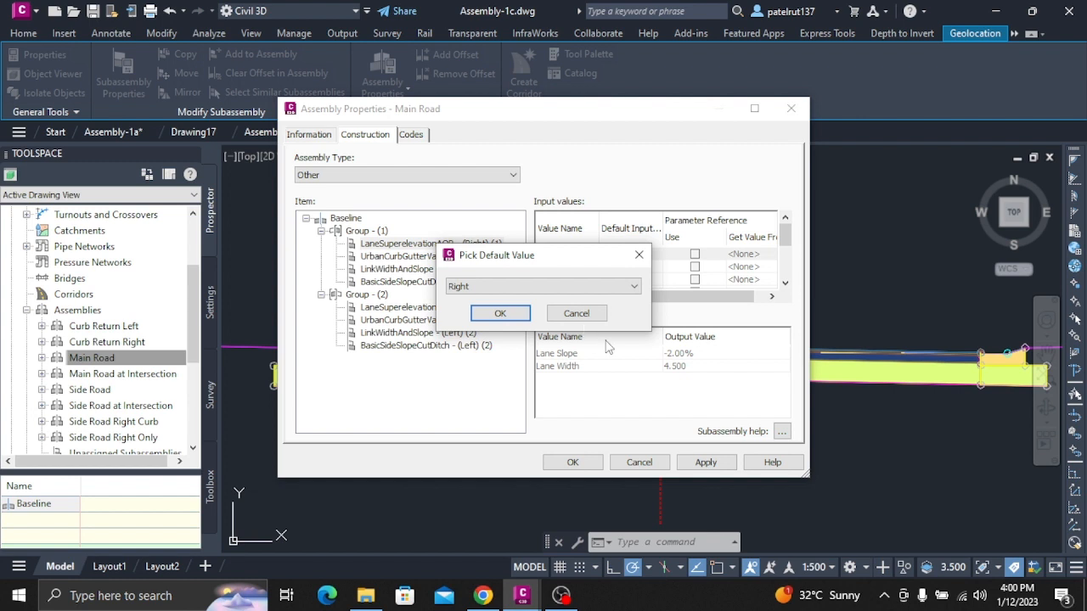
{"action": "left_click", "coordinate": [637, 462]}
{"action": "left_click", "coordinate": [572, 314]}
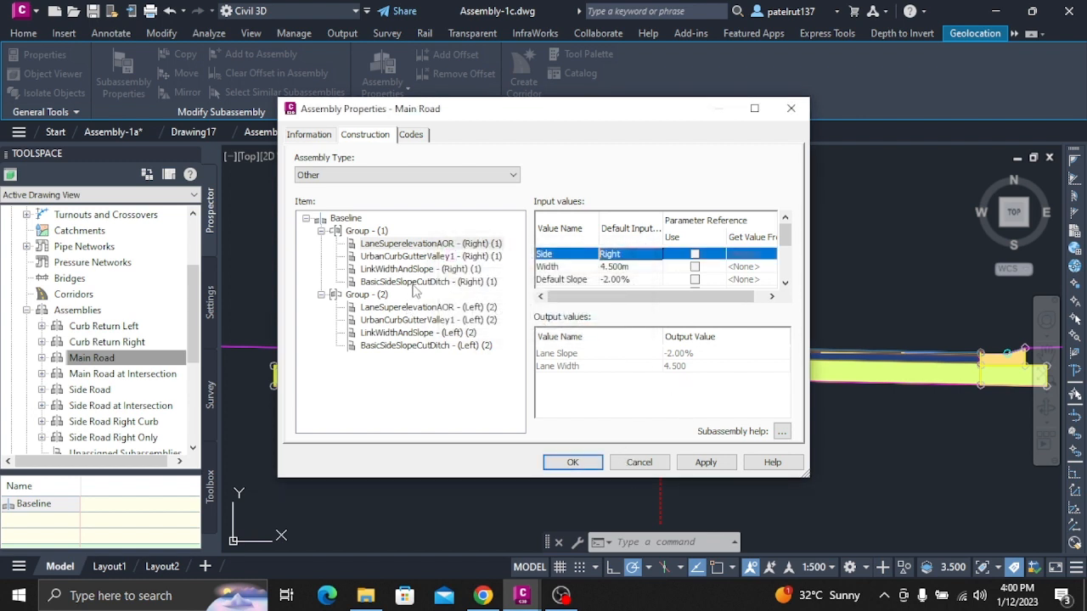
{"action": "left_click", "coordinate": [445, 244]}
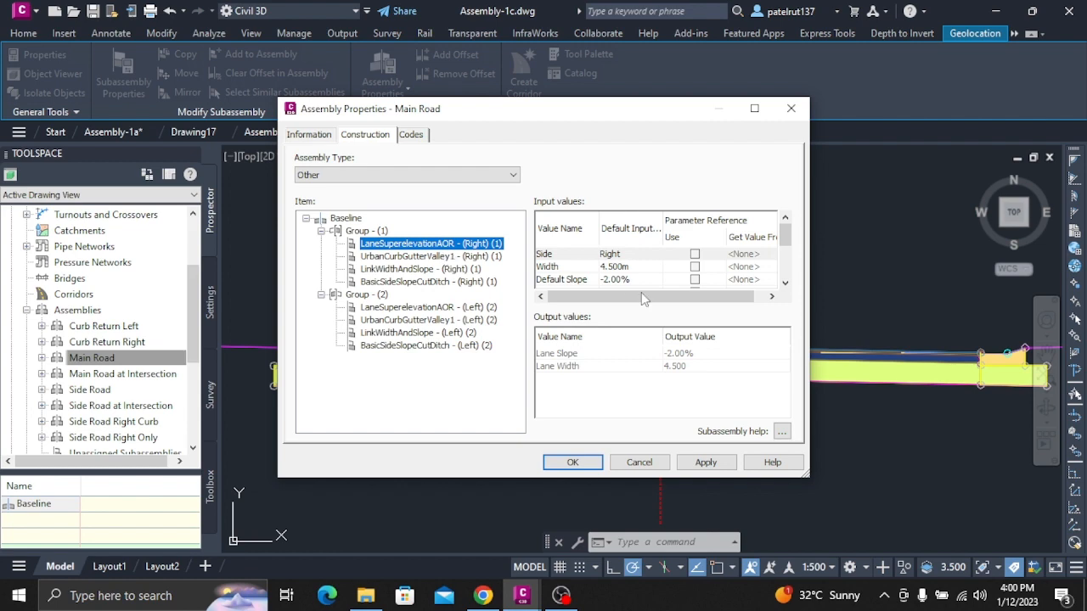
{"action": "left_click", "coordinate": [570, 461]}
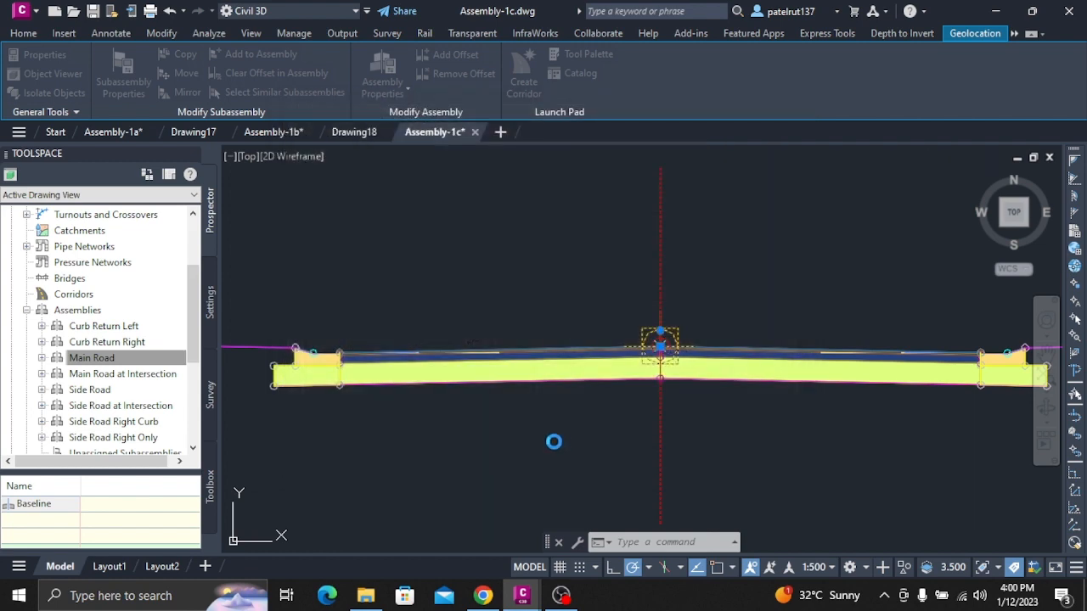